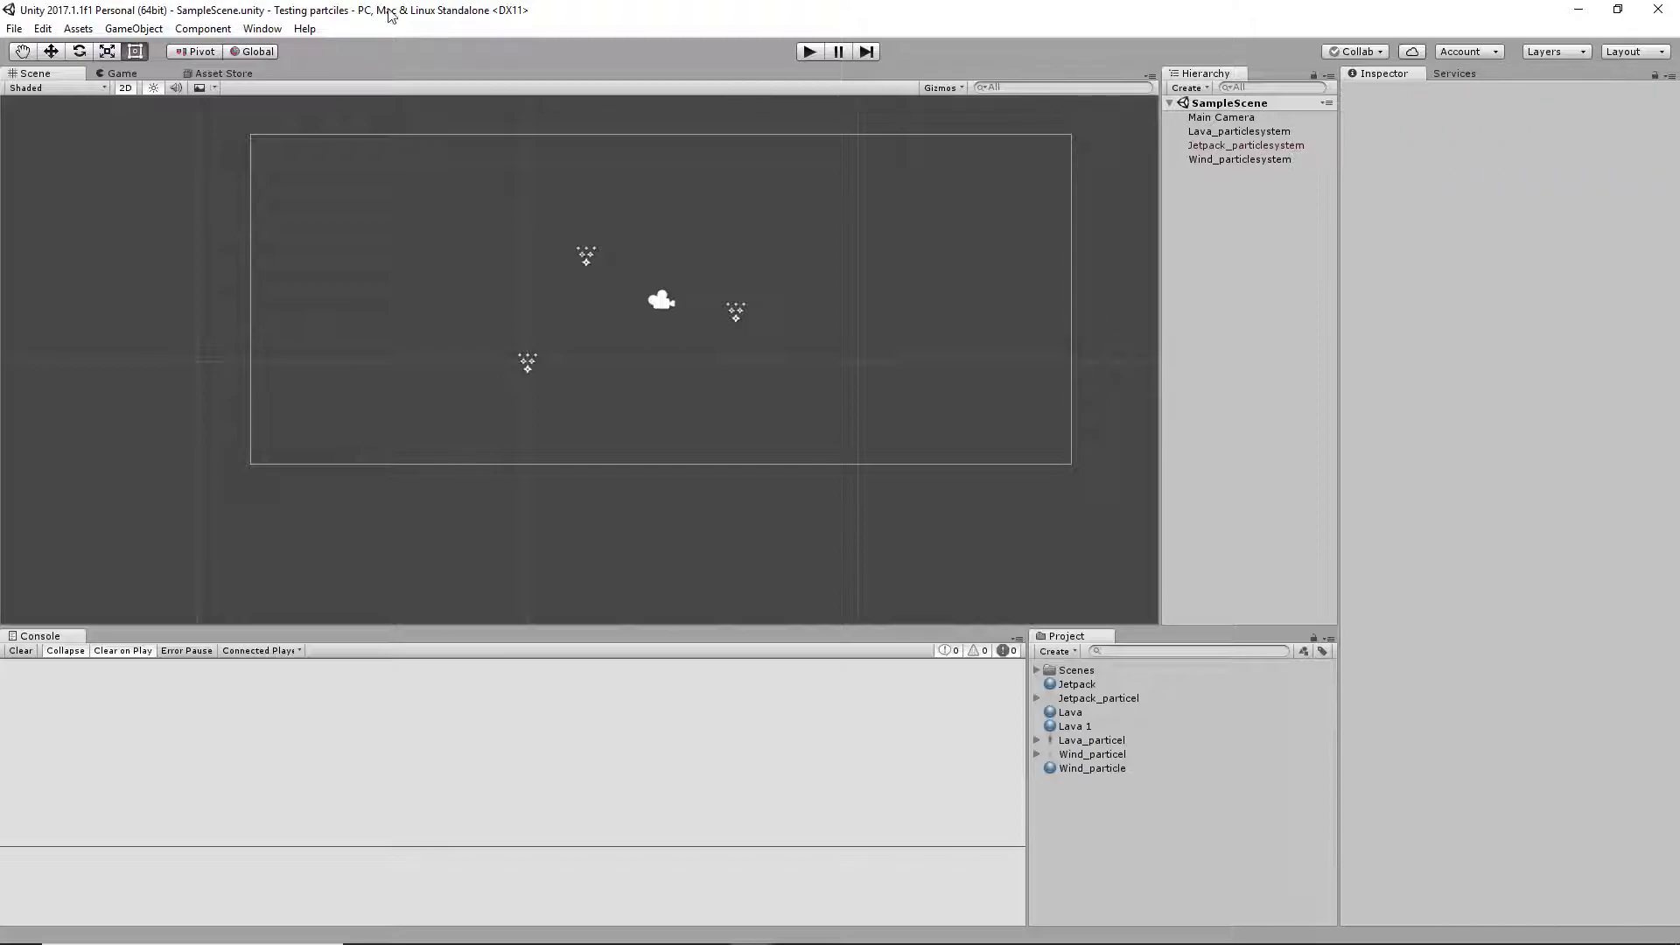
Preview the Lava, Wind and Jetpack particle systems in the scene and examine the jetpack effect up close
left_click(1227, 131)
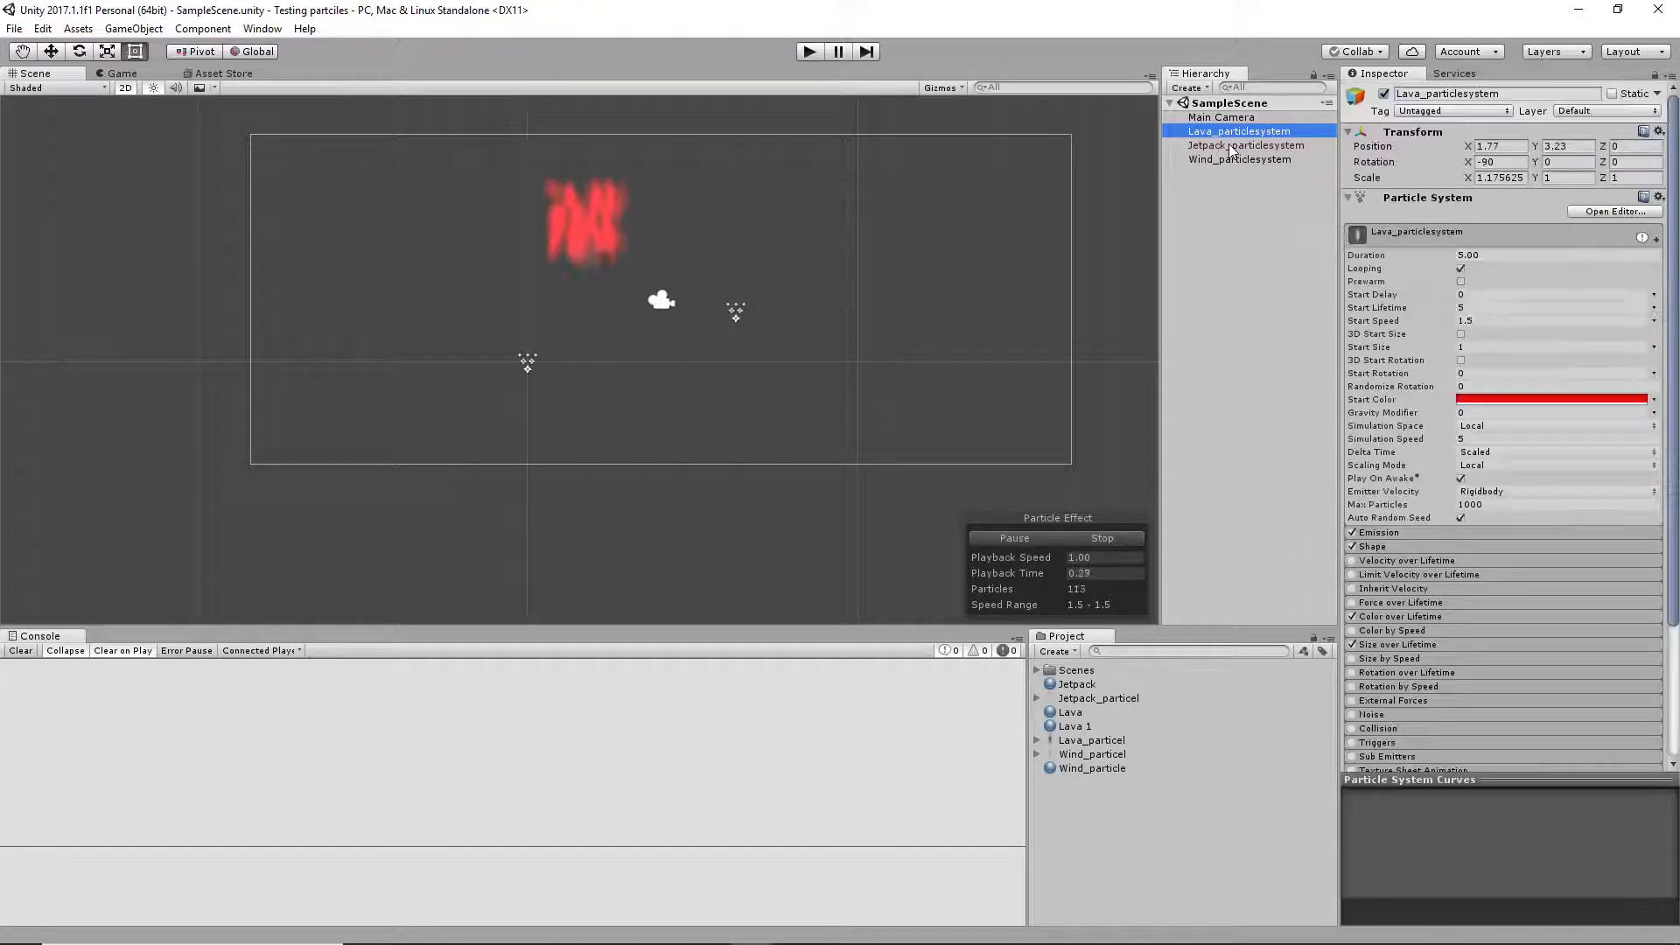
left_click(1232, 159)
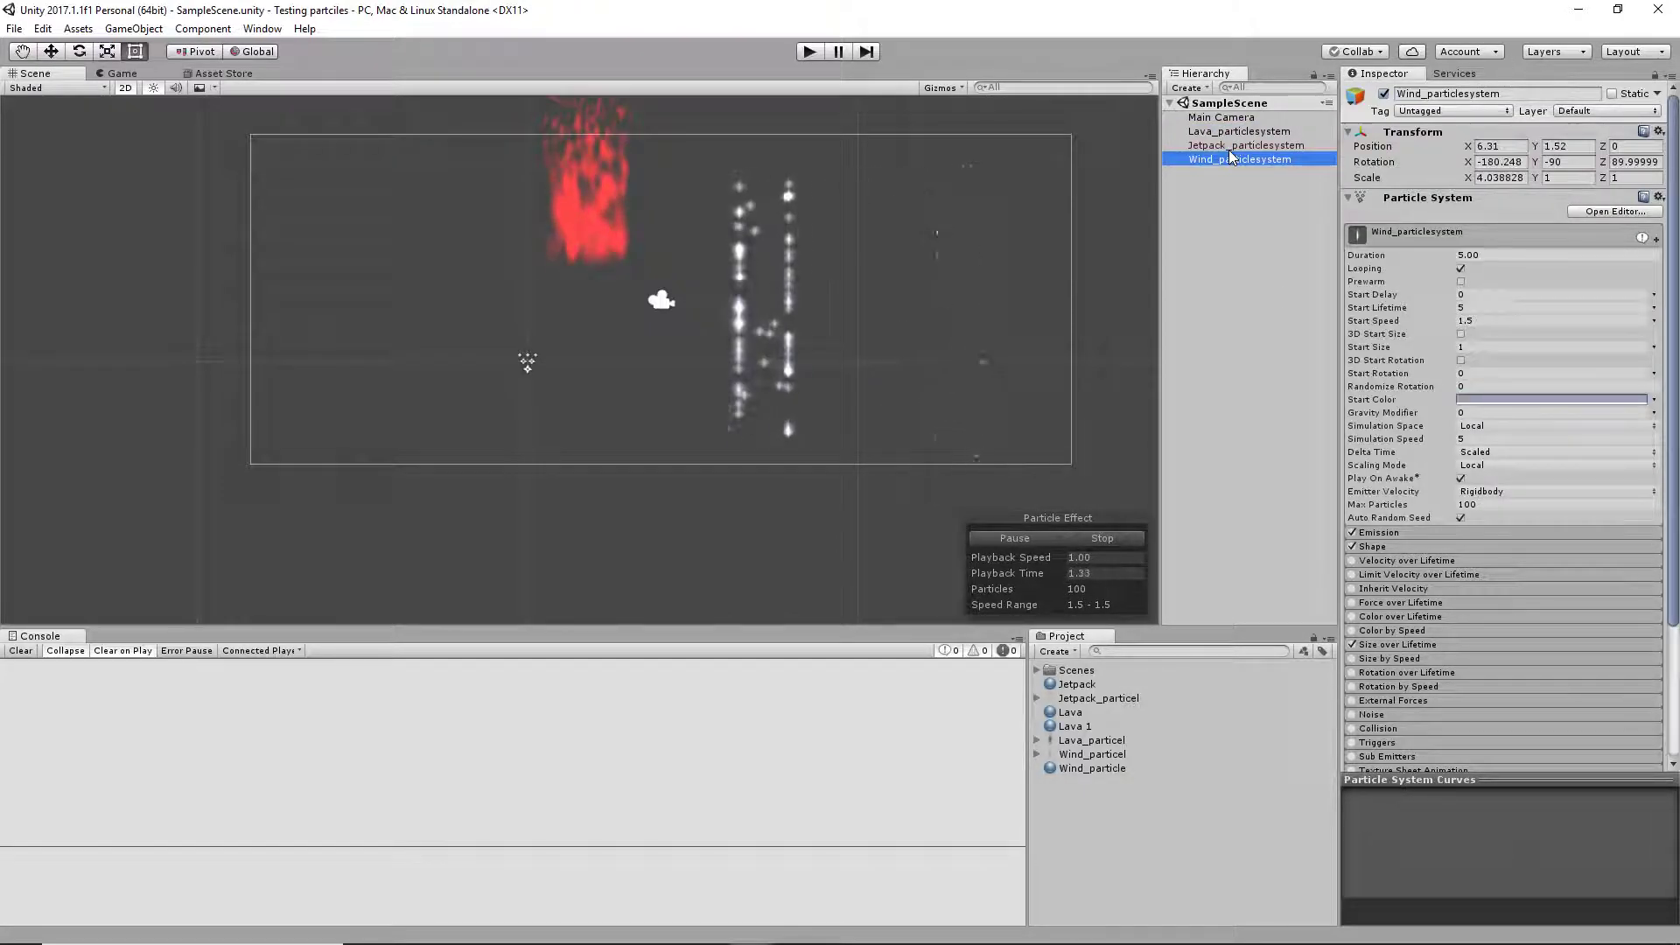
left_click(1243, 145)
scroll(684, 411, "up", 10)
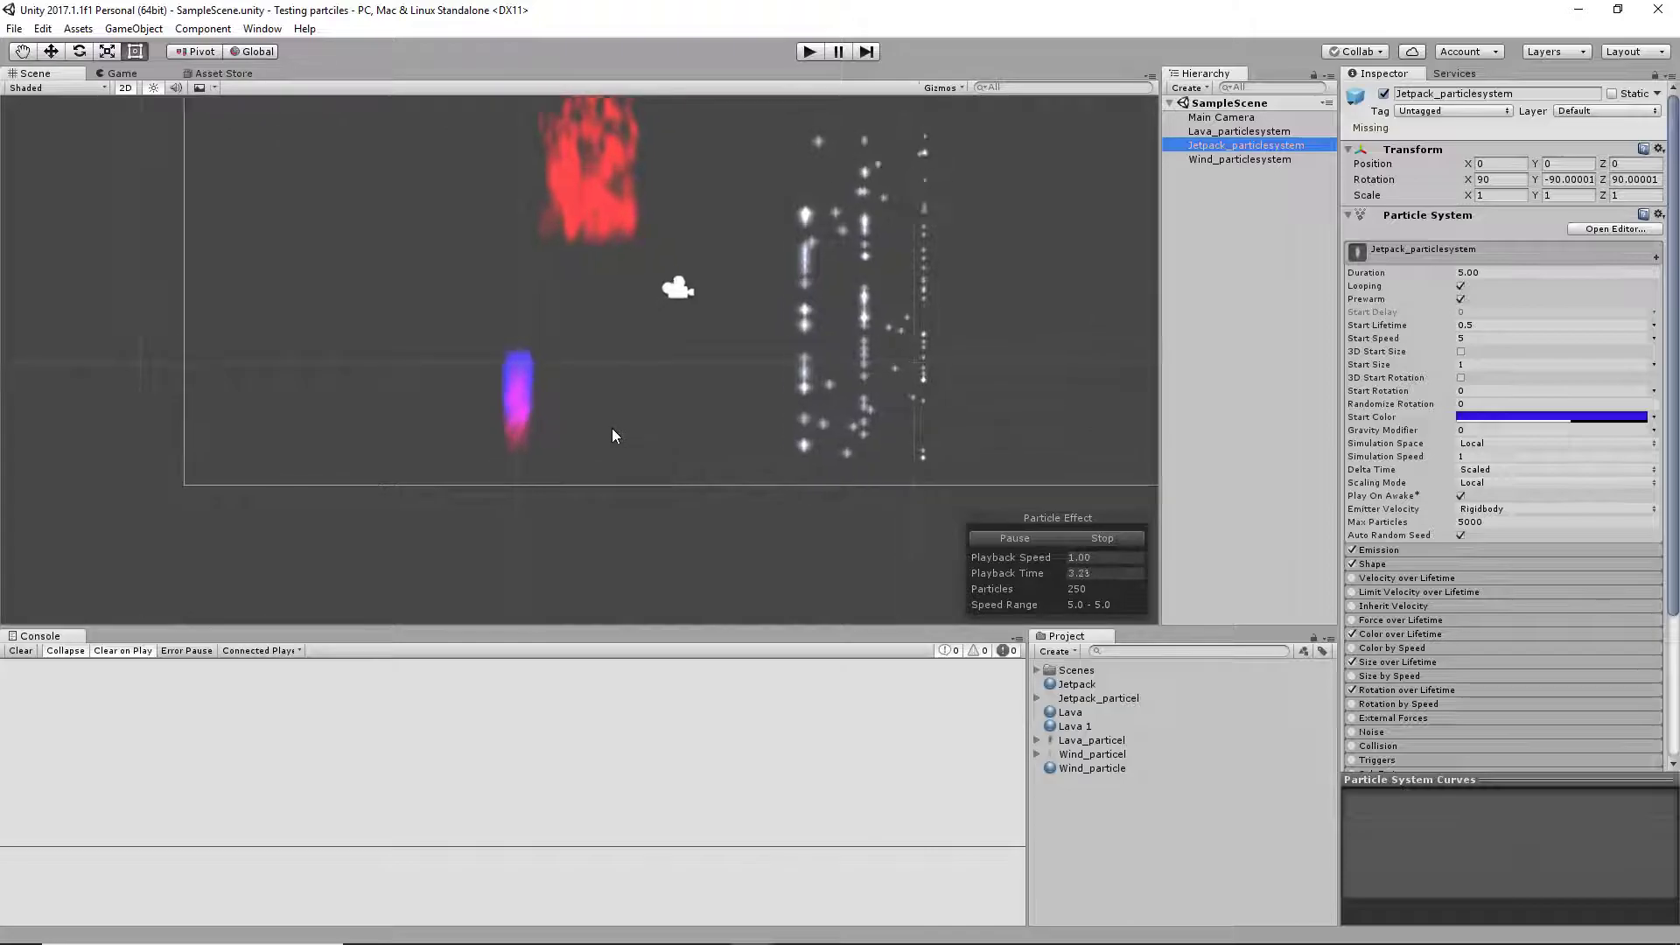
middle_click_drag(561, 476, 604, 394)
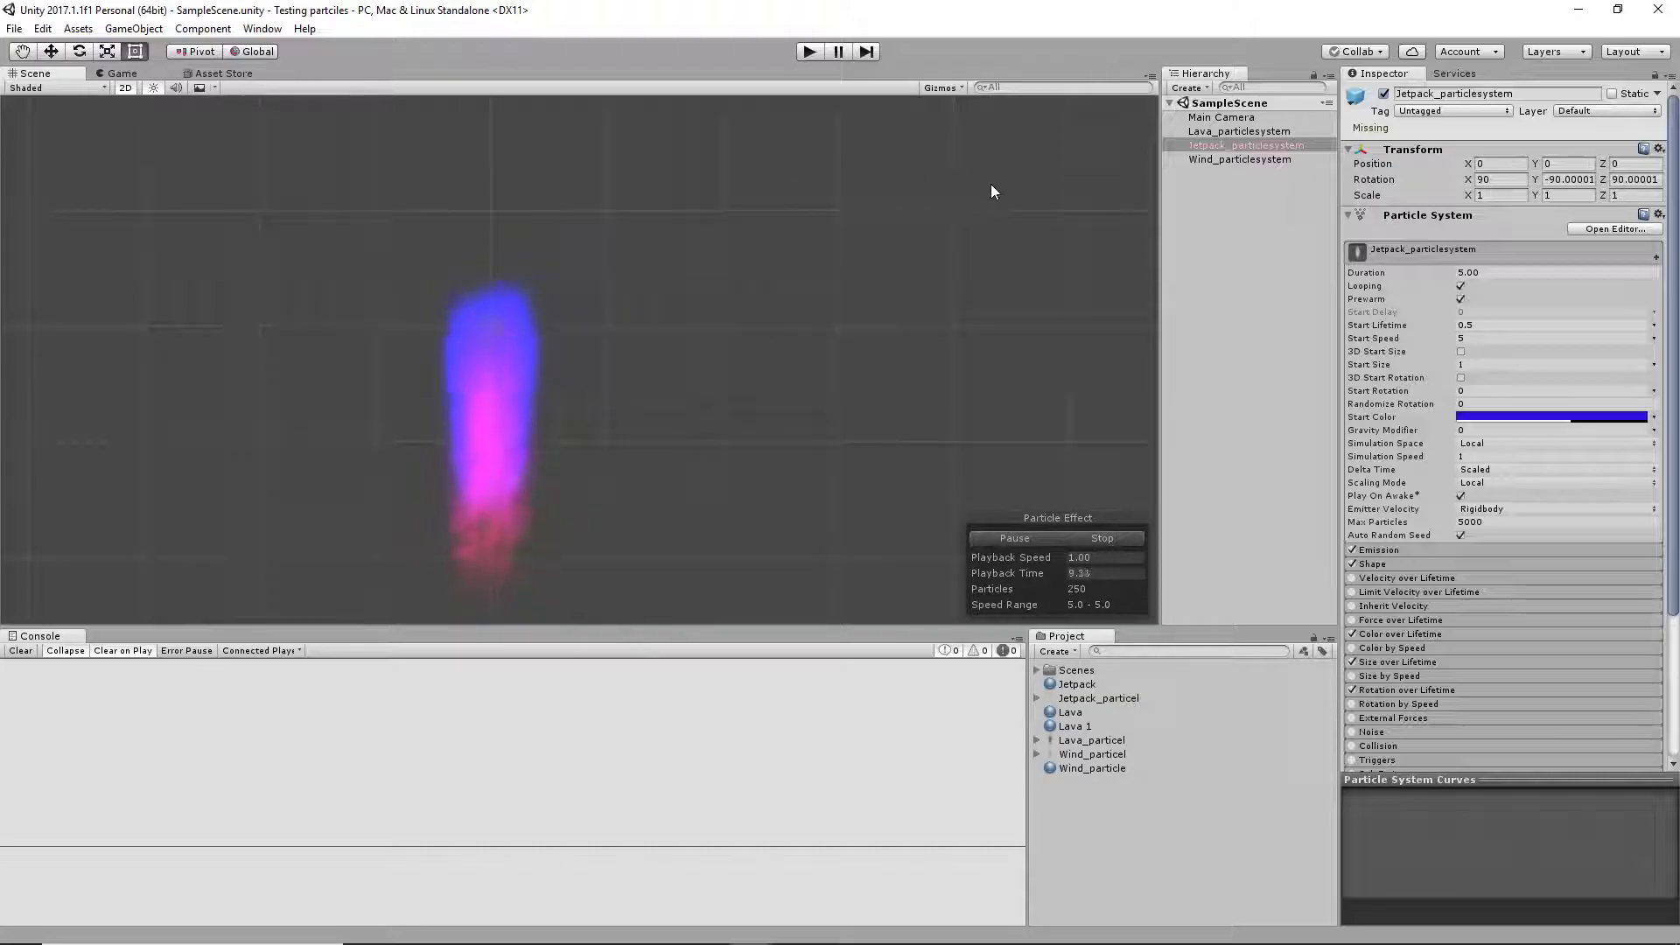
left_click(1219, 198)
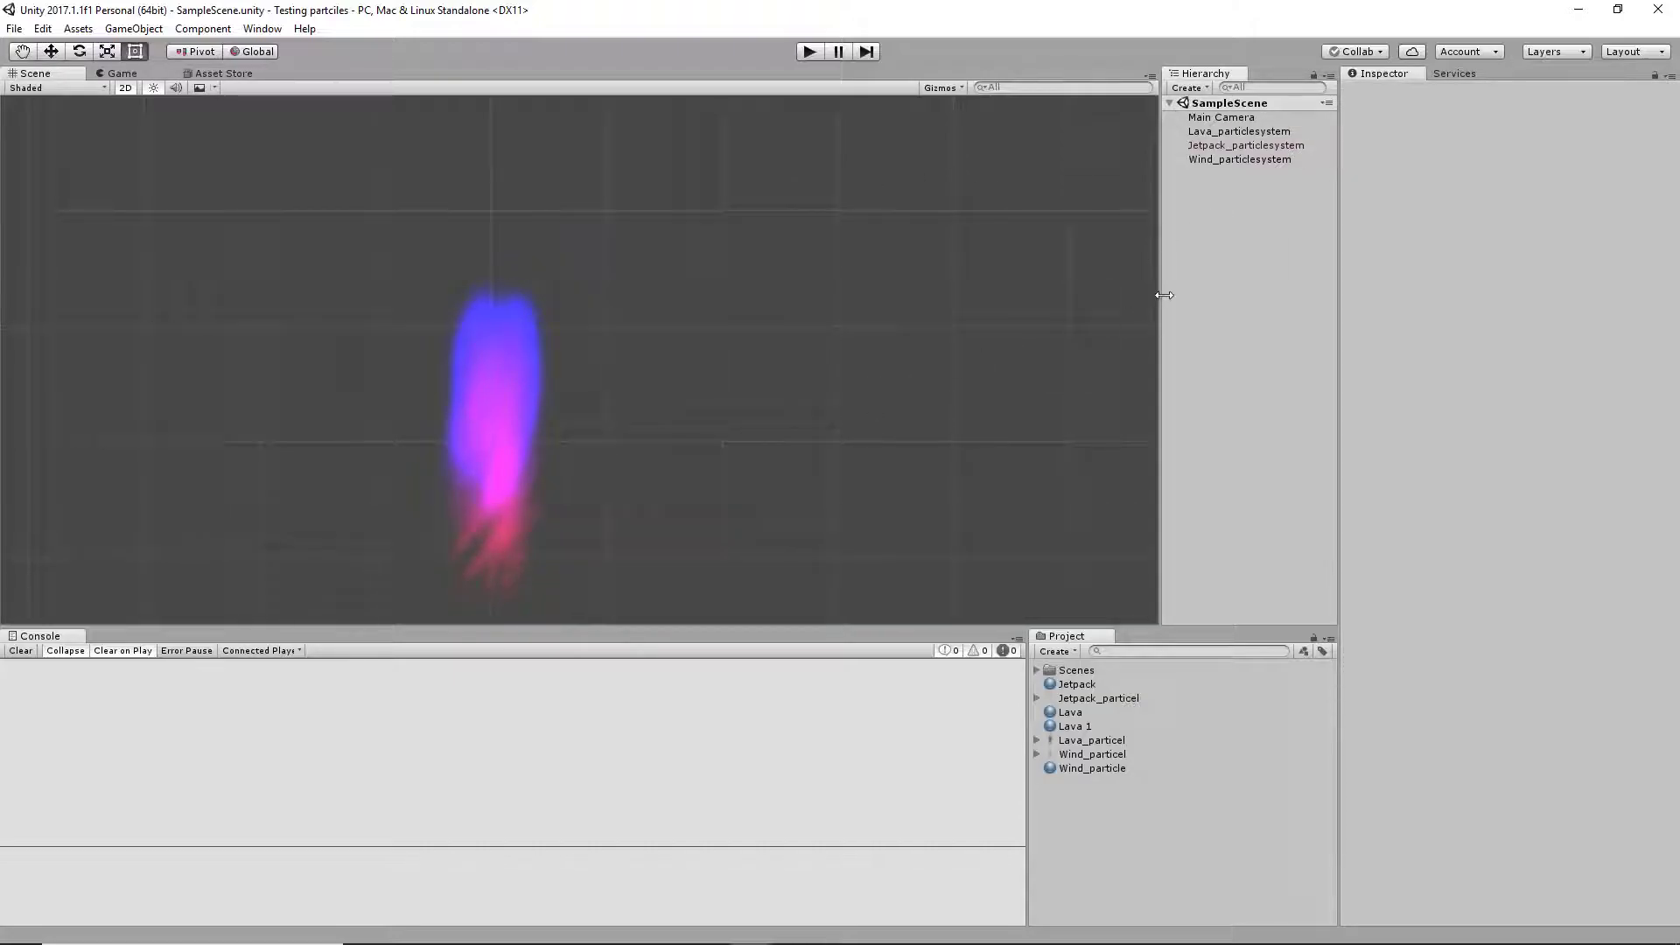
left_click(1227, 145)
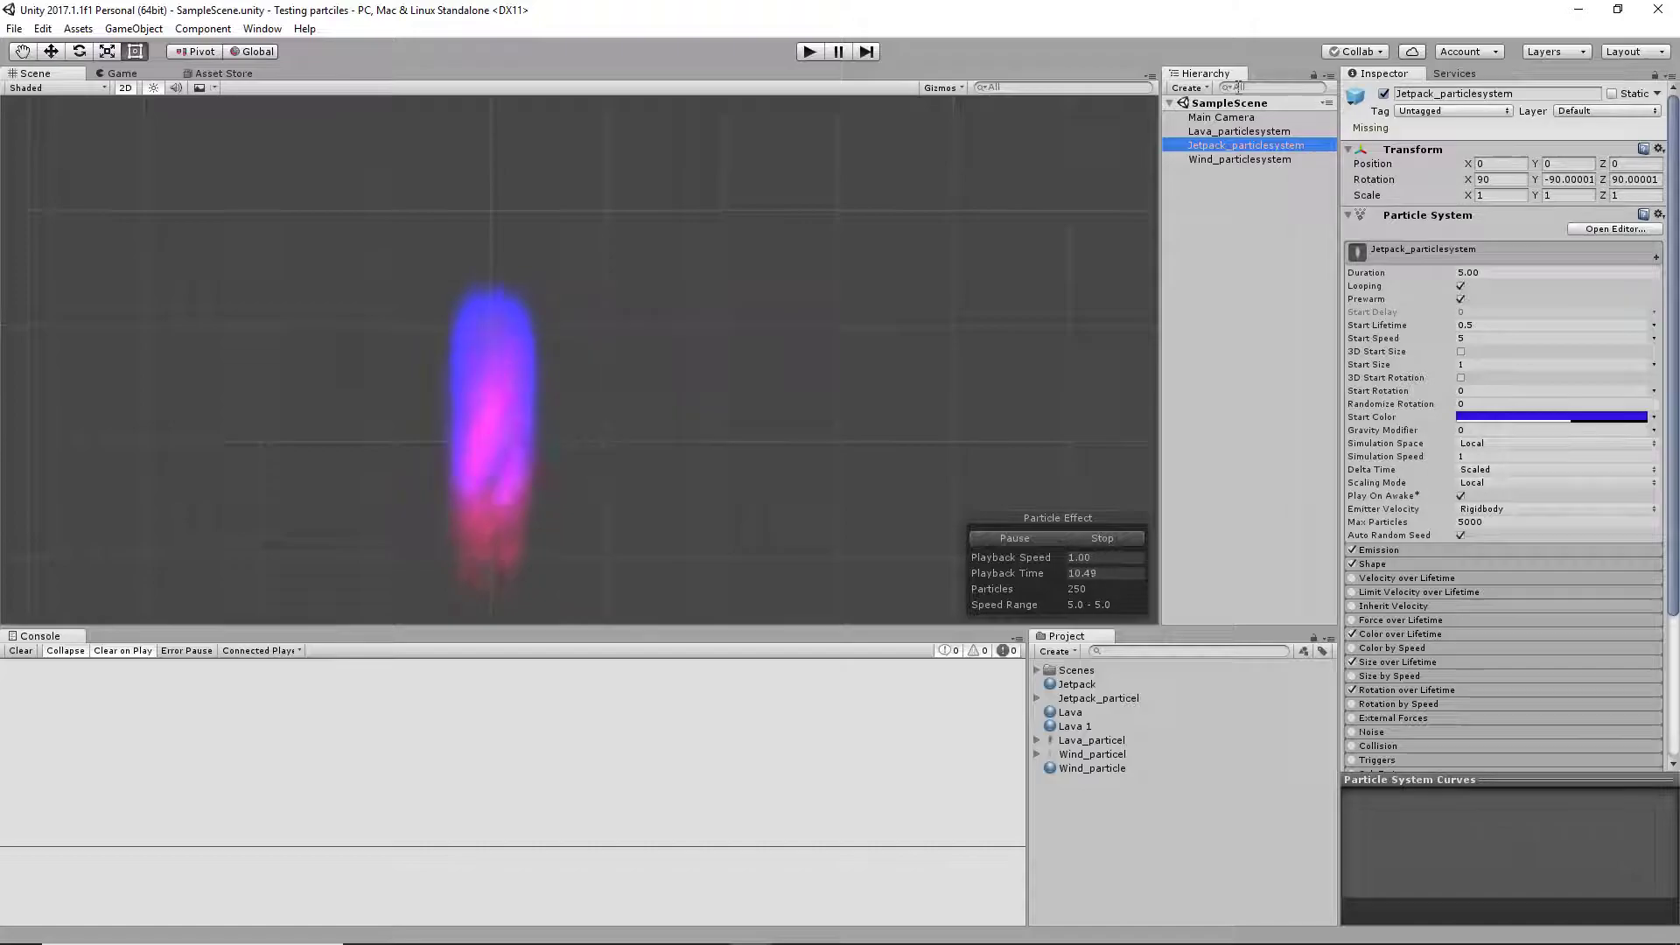
scroll(1568, 519, "down", 10)
scroll(1567, 520, "up", 10)
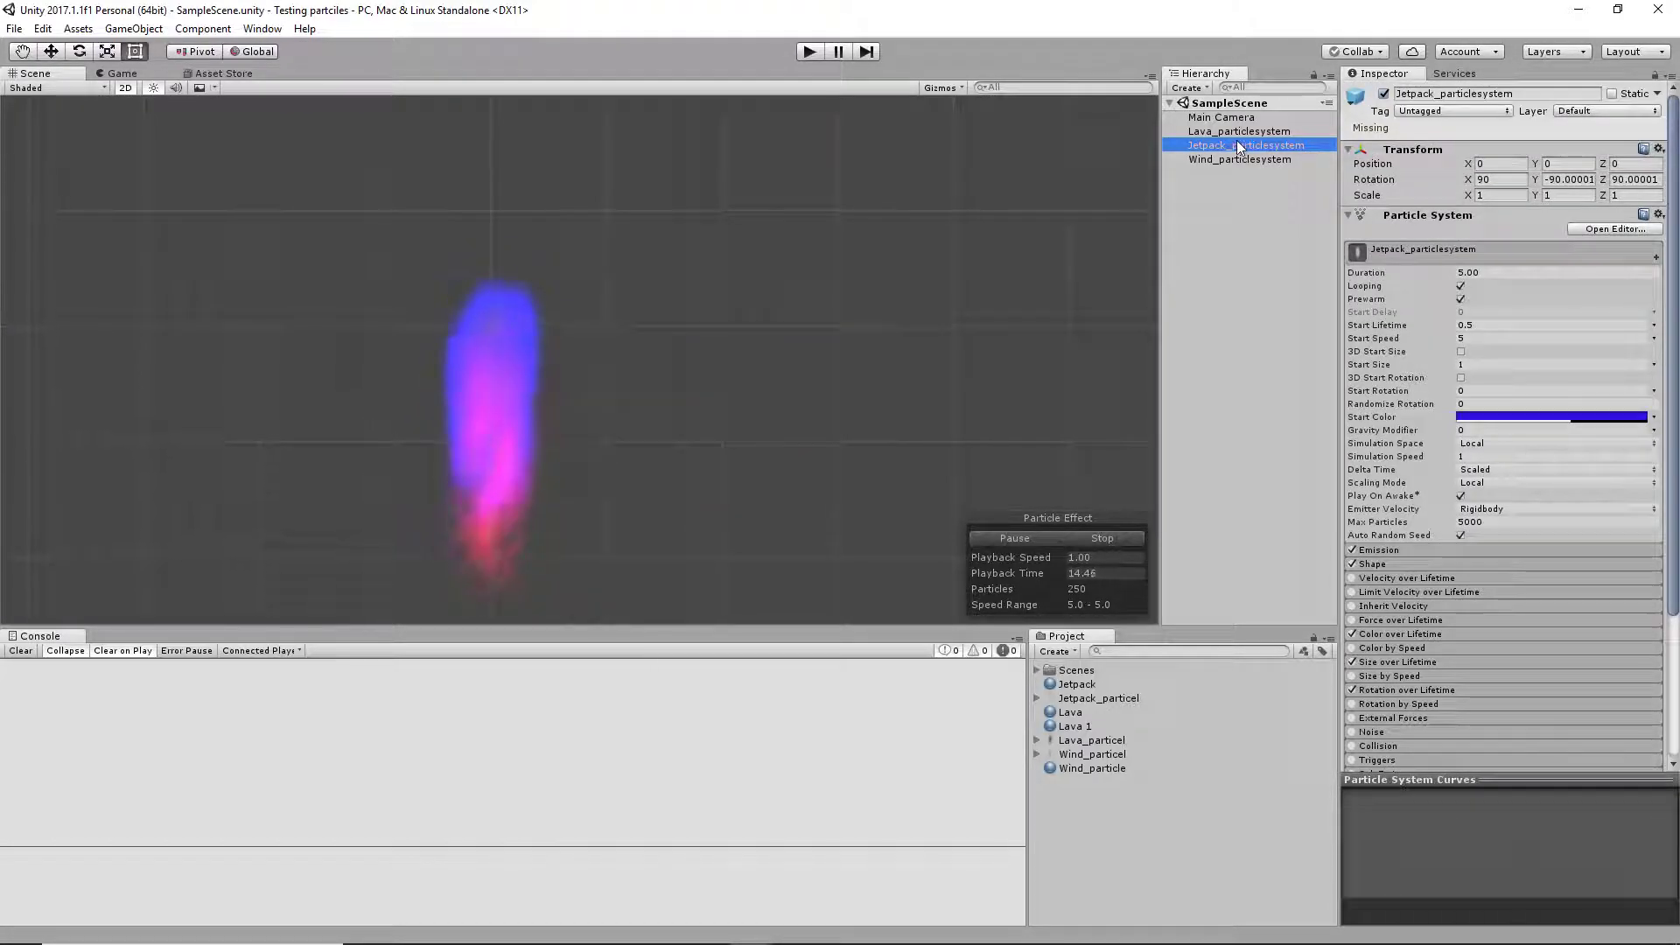
Create a project folder named Prefabs
left_click(1060, 652)
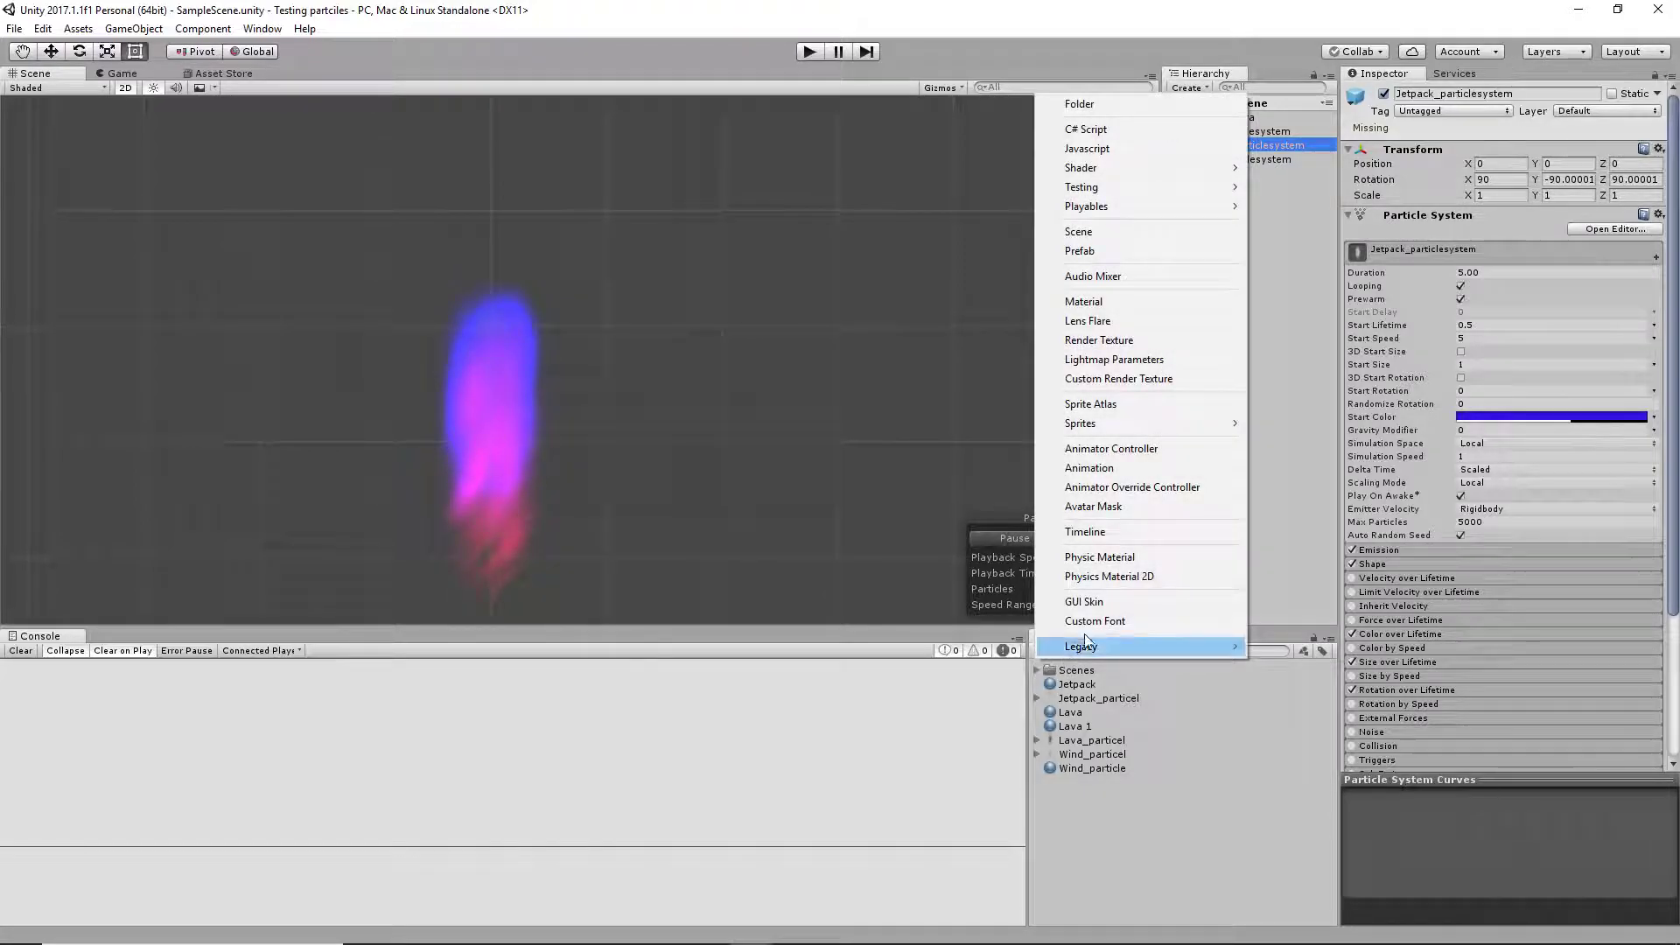
left_click(1132, 109)
type("Prefabs")
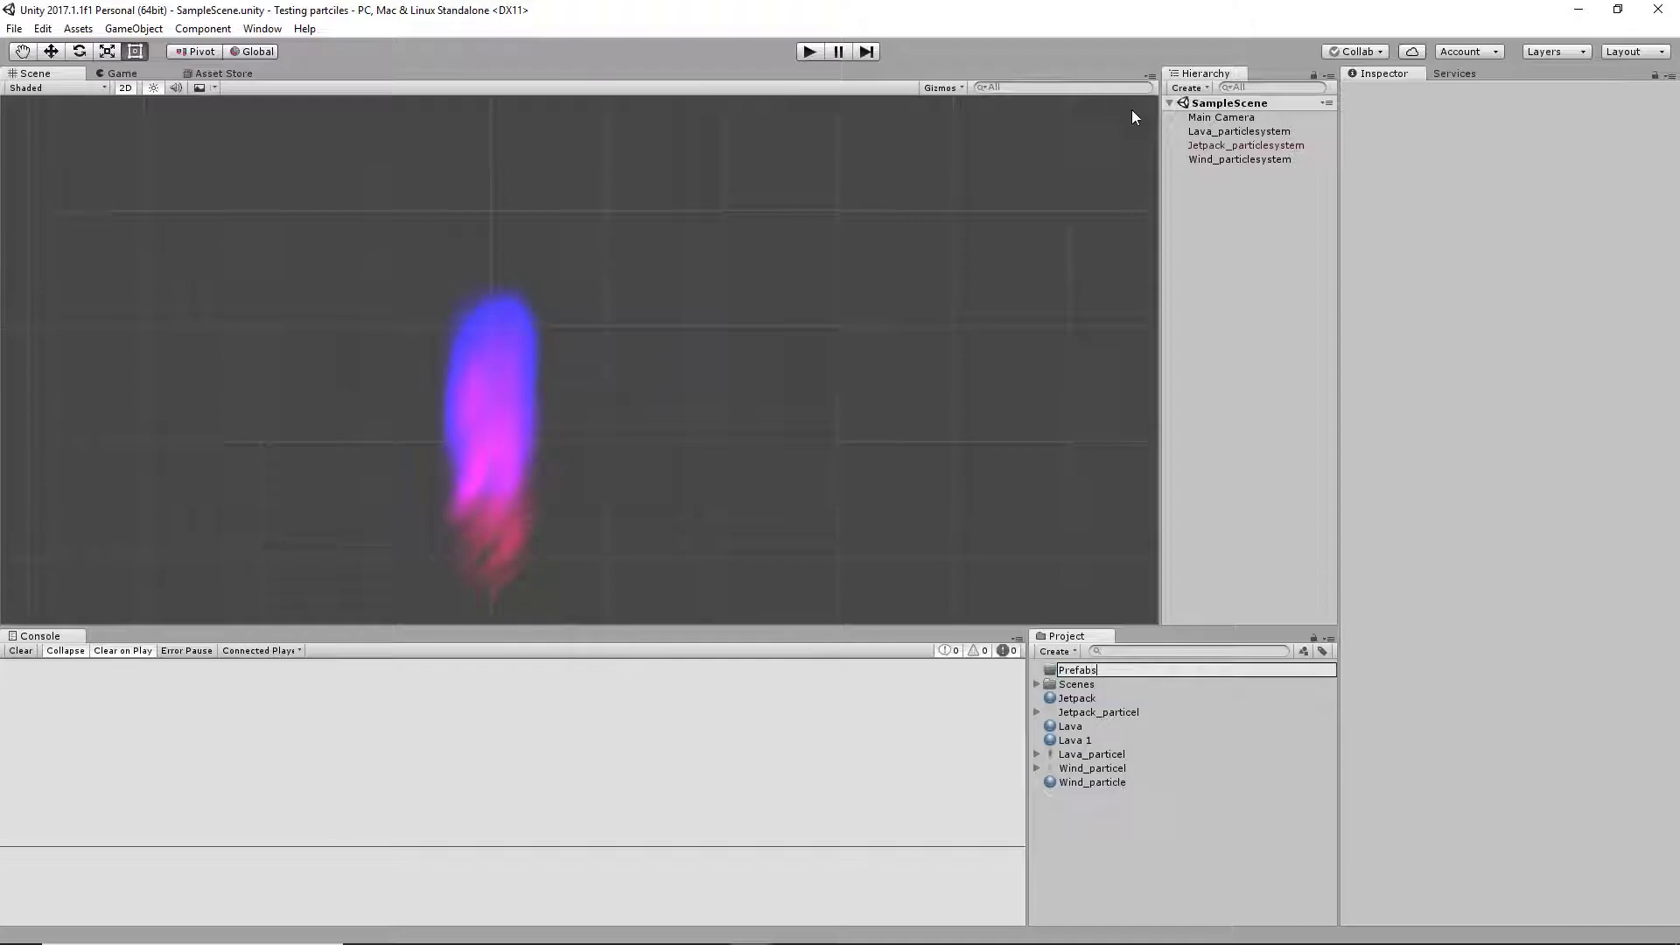
key("Return")
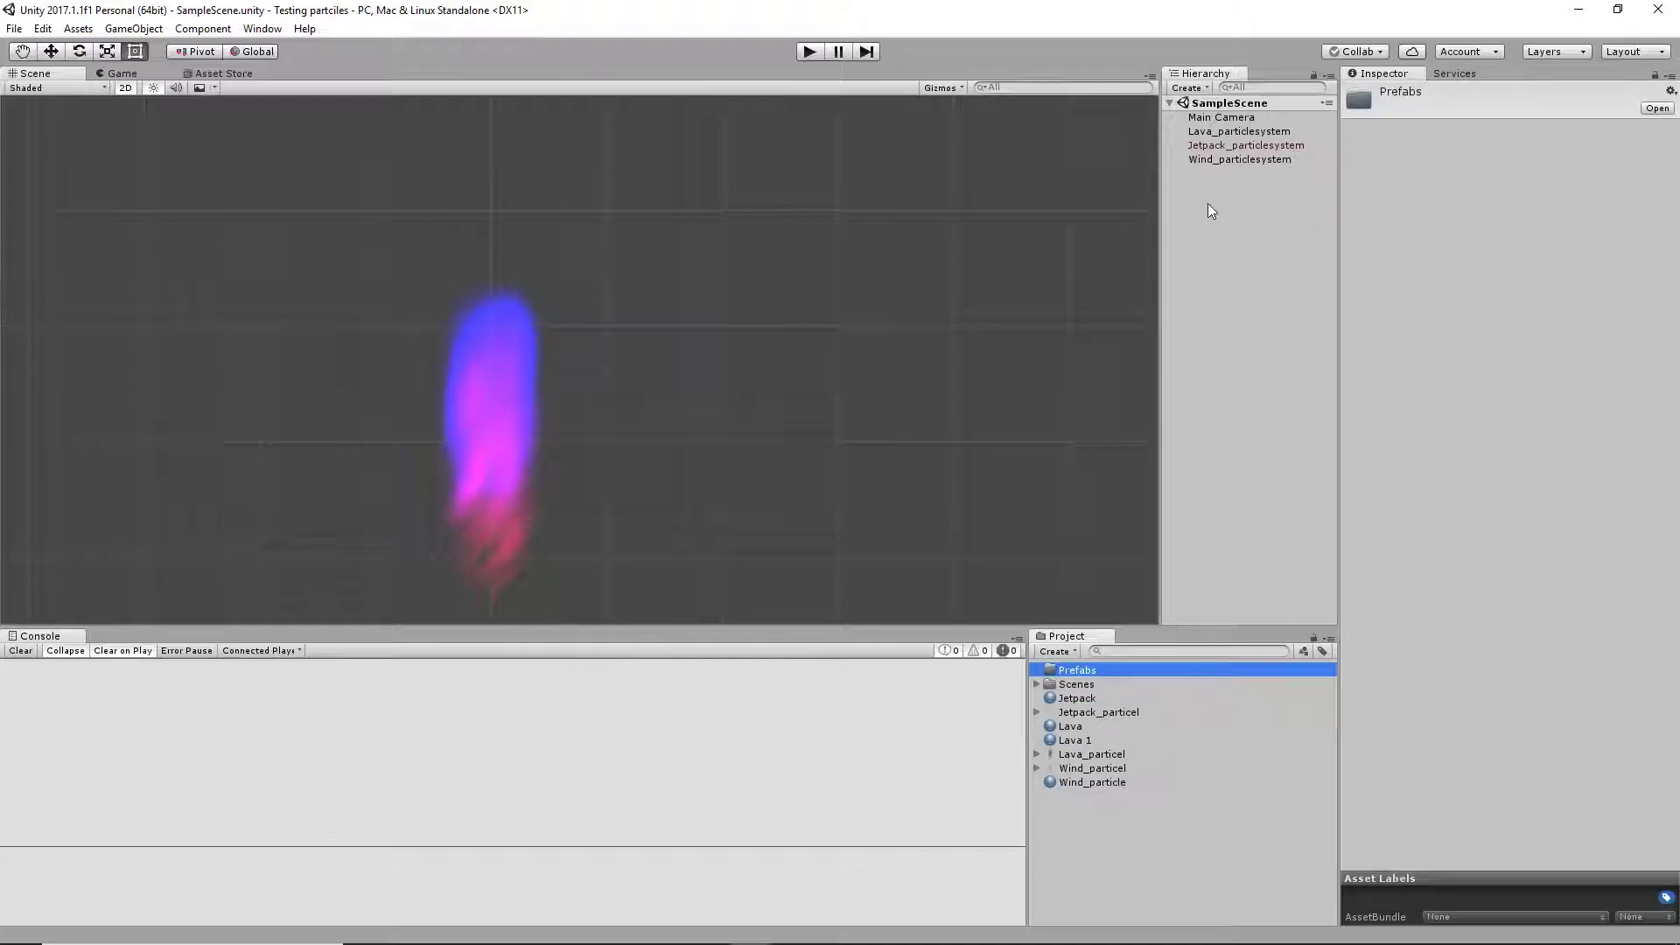
Save Jetpack_particlesystem from the scene as a prefab in the Prefabs folder
left_click(1221, 147)
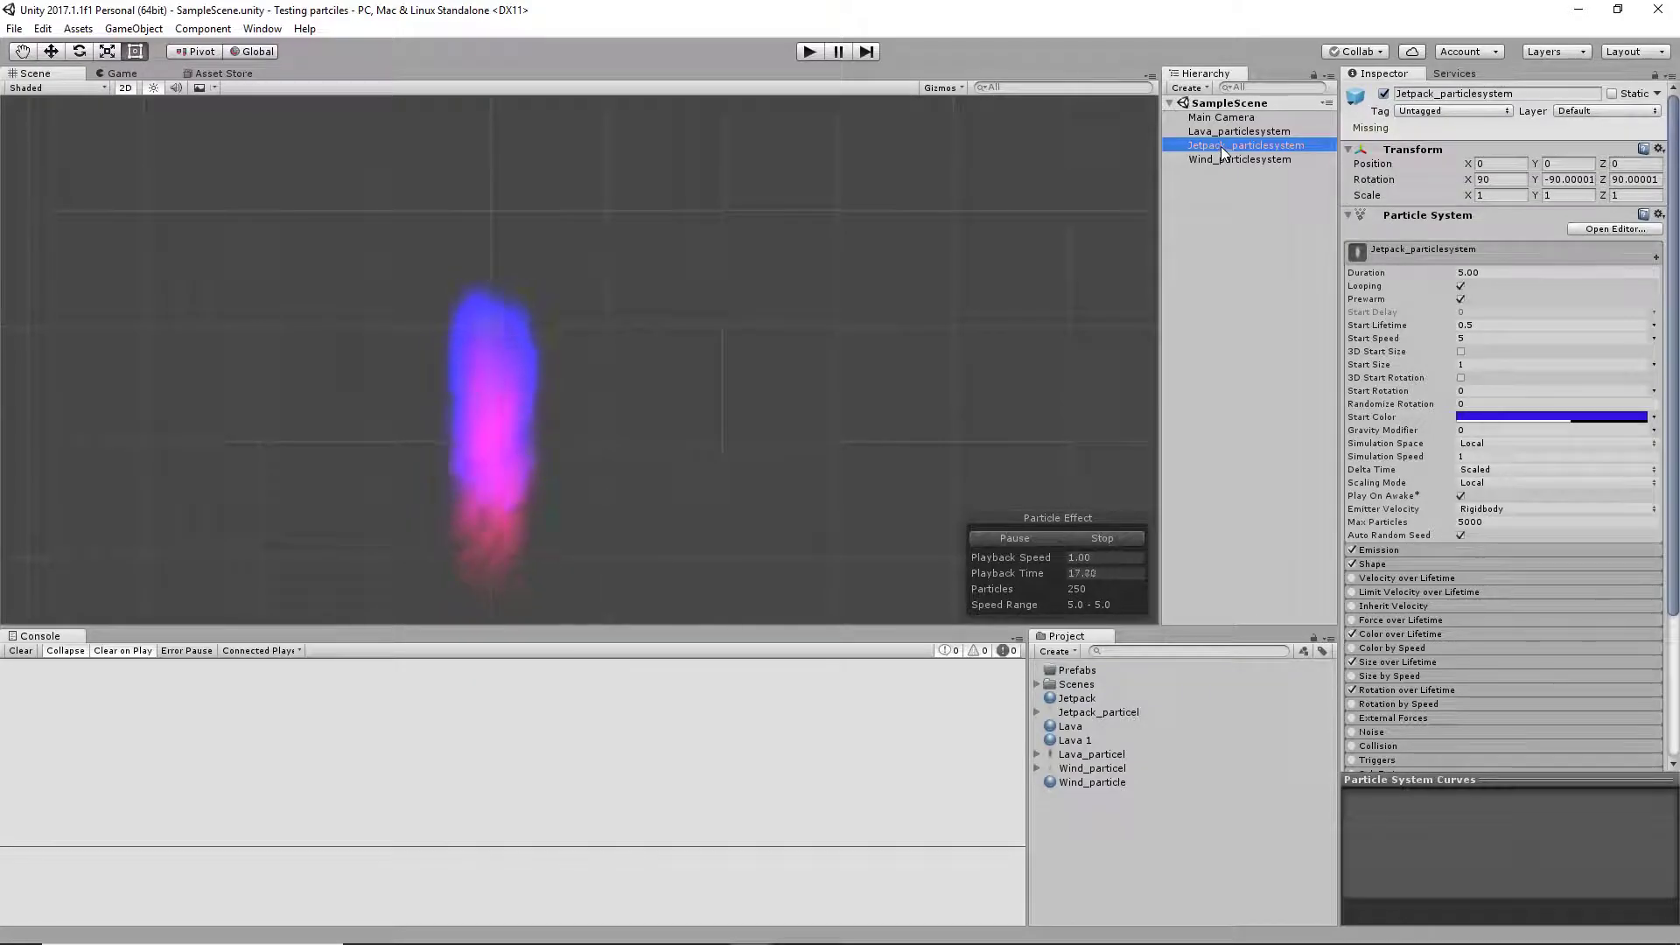
left_click_drag(1221, 146, 1090, 673)
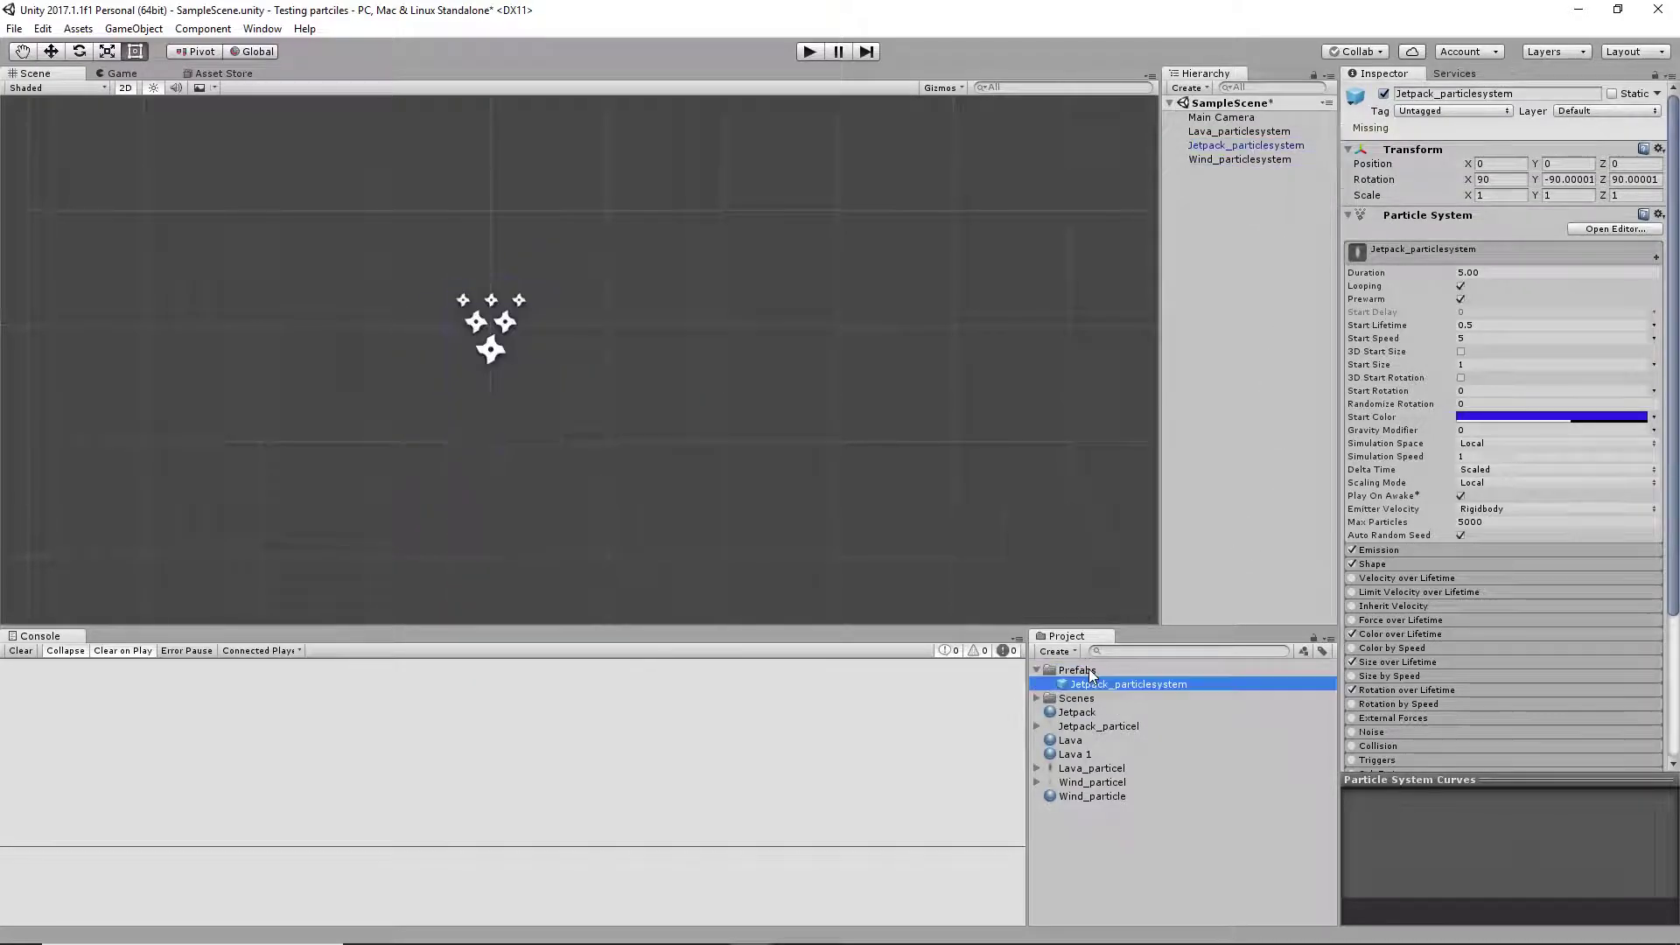
left_click(1101, 688)
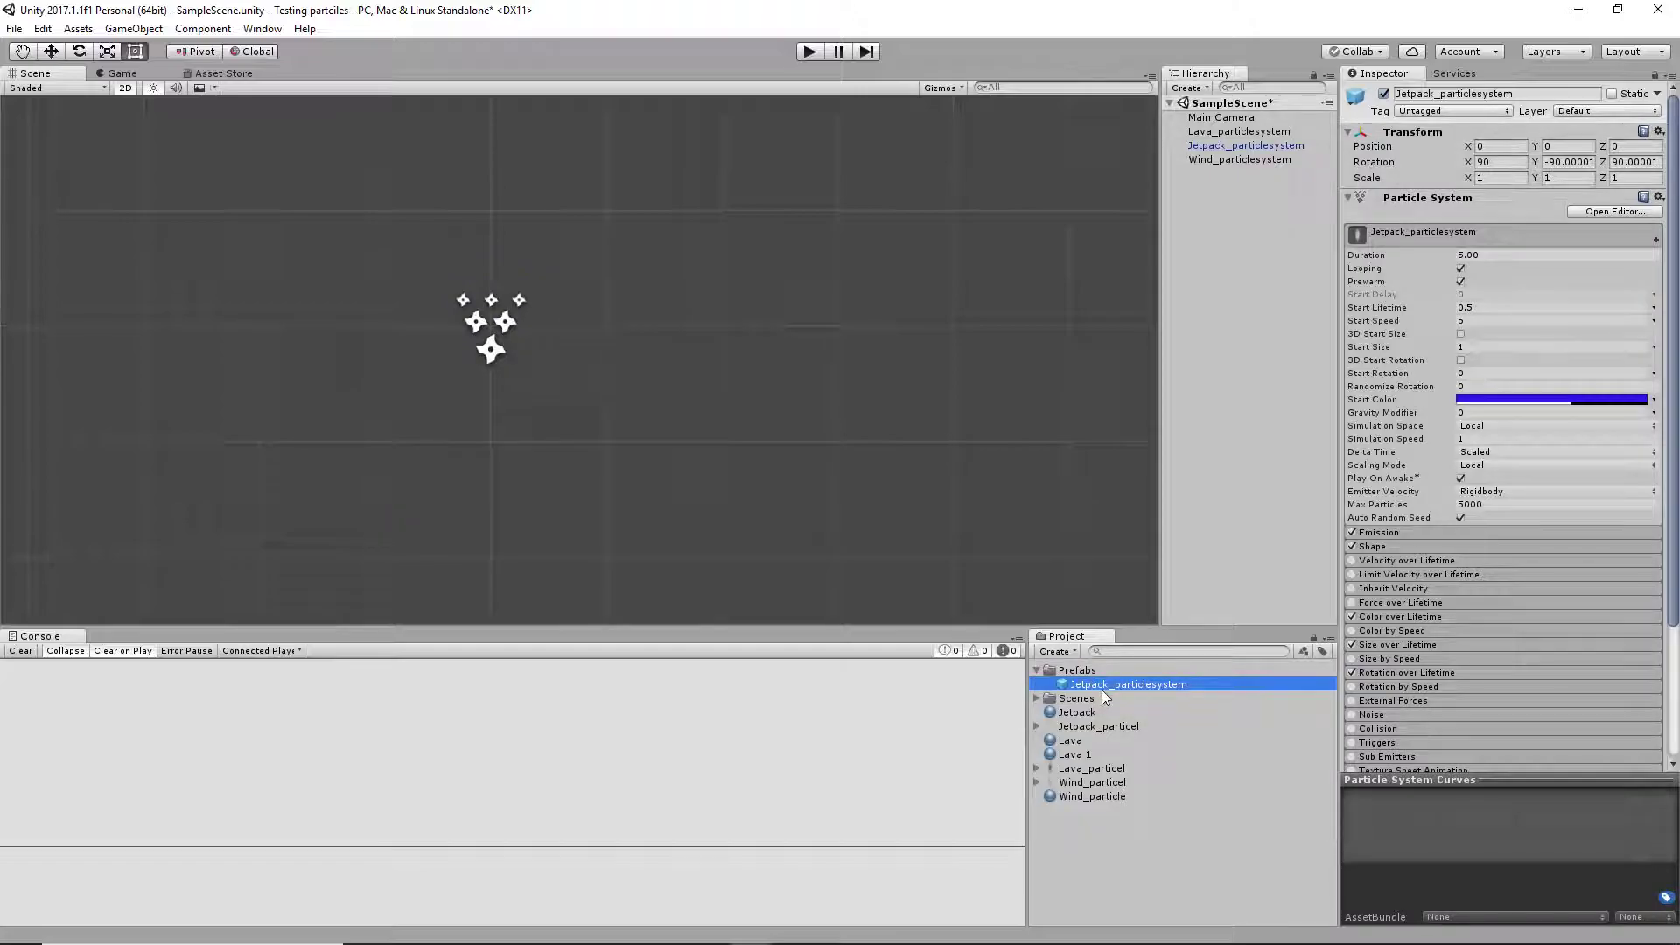
left_click(1135, 709)
Place three instances of the Jetpack_particlesystem prefab at different spots around the original in the scene
left_click_drag(1082, 691, 785, 407)
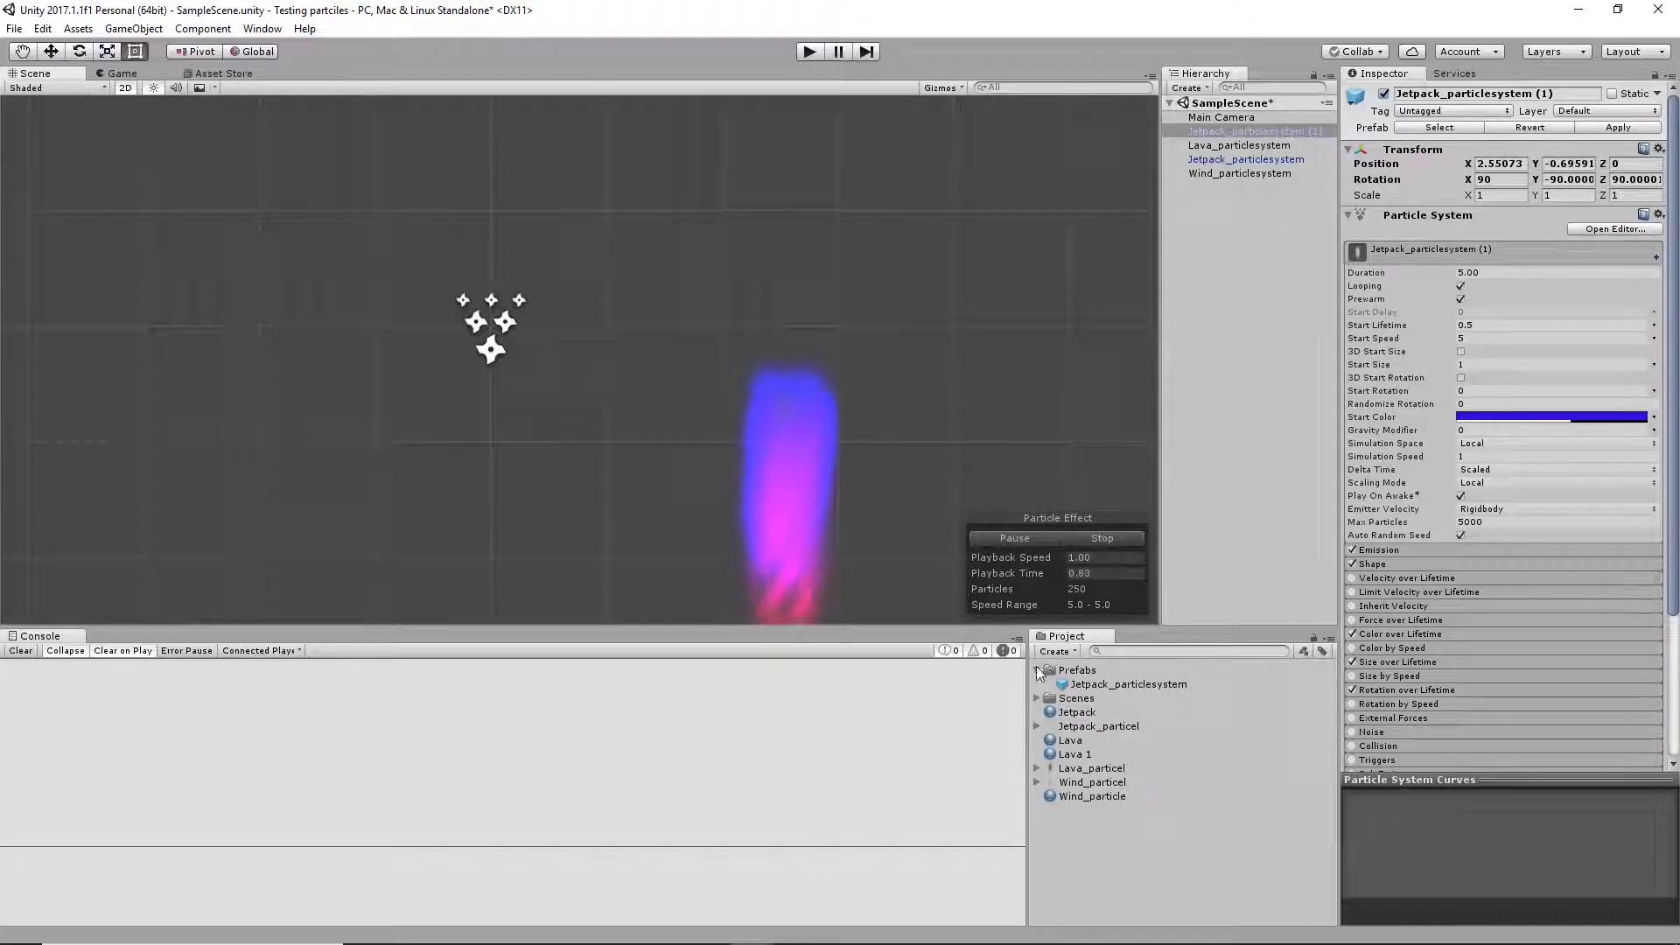
left_click_drag(1103, 681, 287, 437)
left_click_drag(1101, 685, 642, 254)
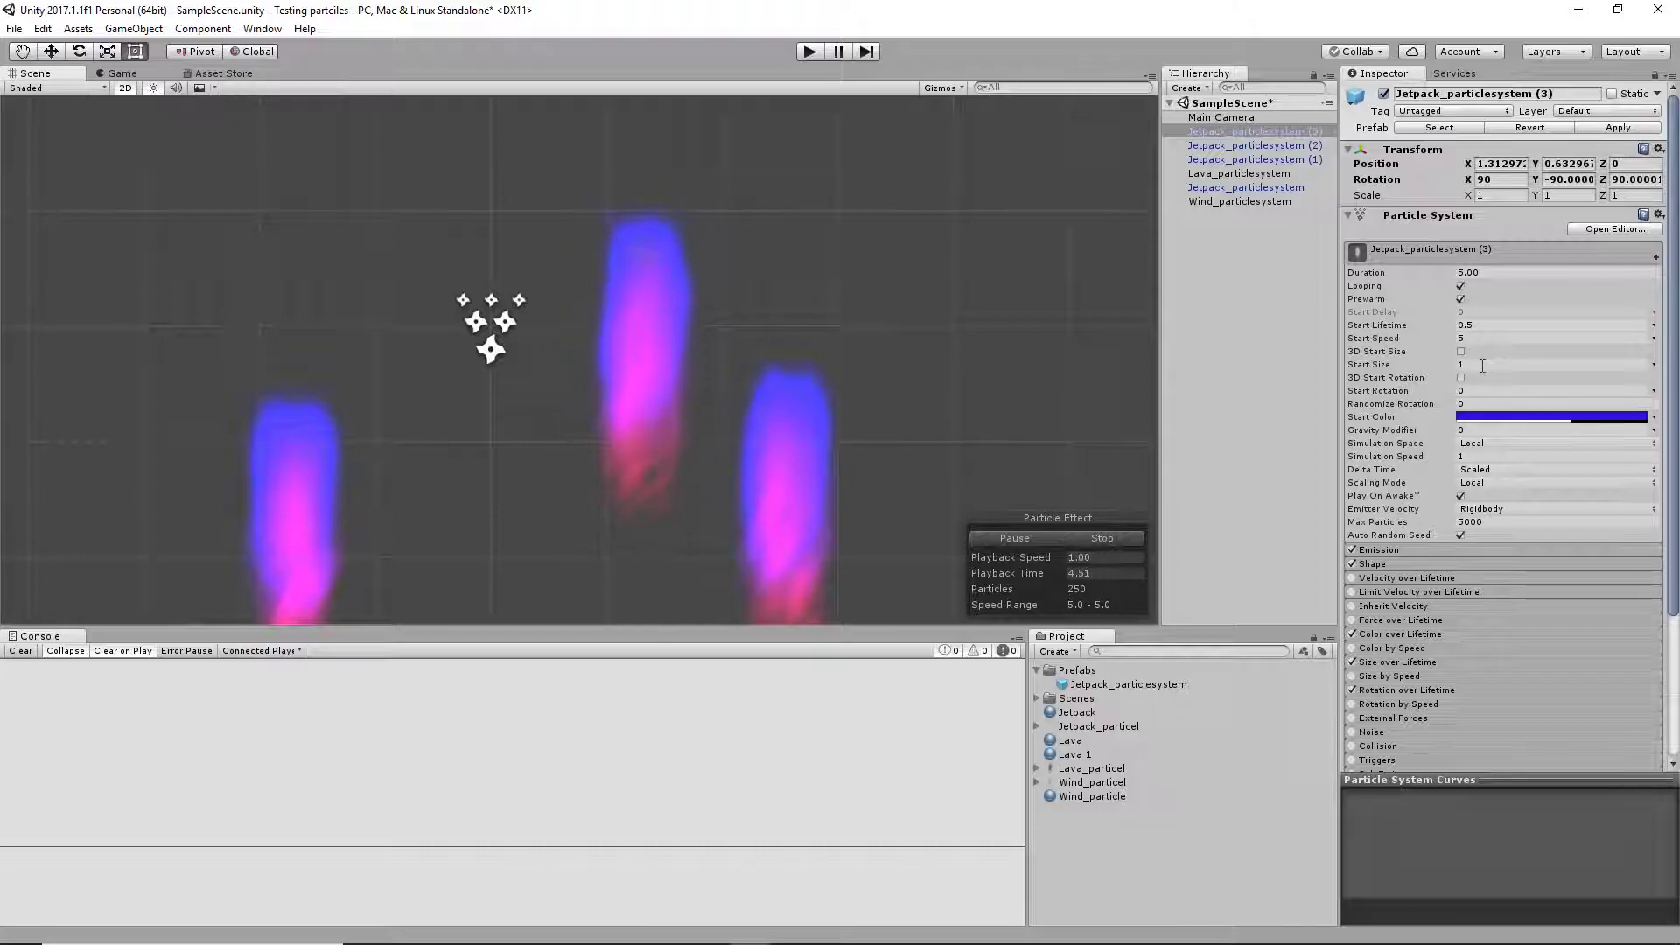
Set the Start Size of Jetpack_particlesystem (3) to 3 and apply the change to the prefab
left_click(1482, 365)
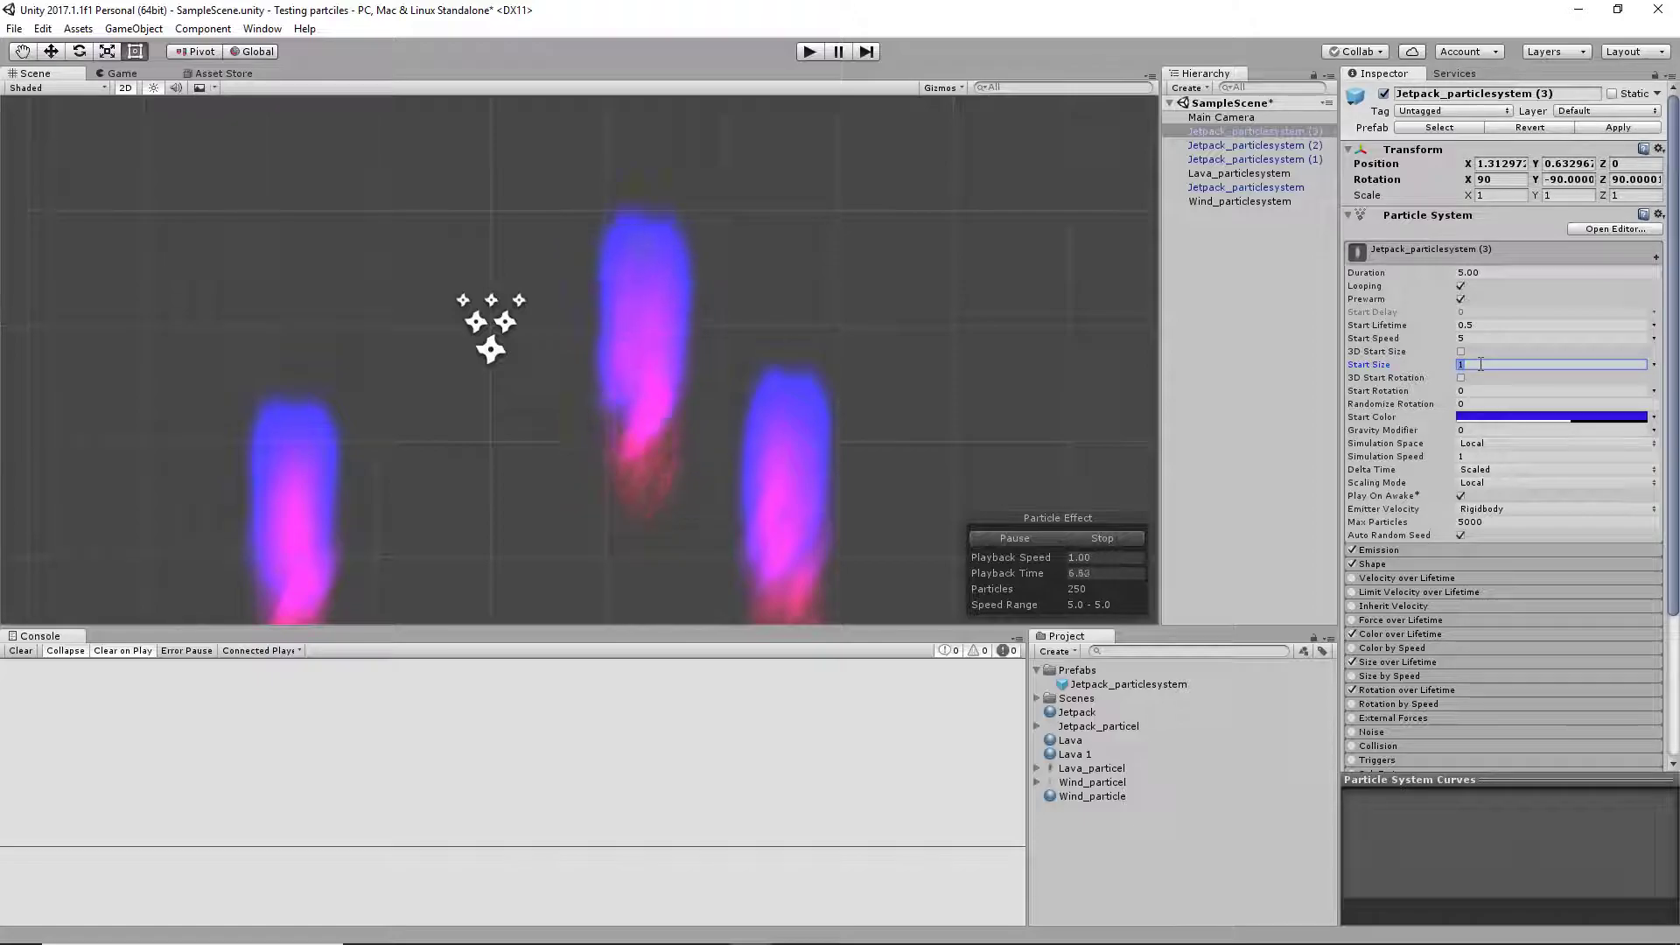
type("3")
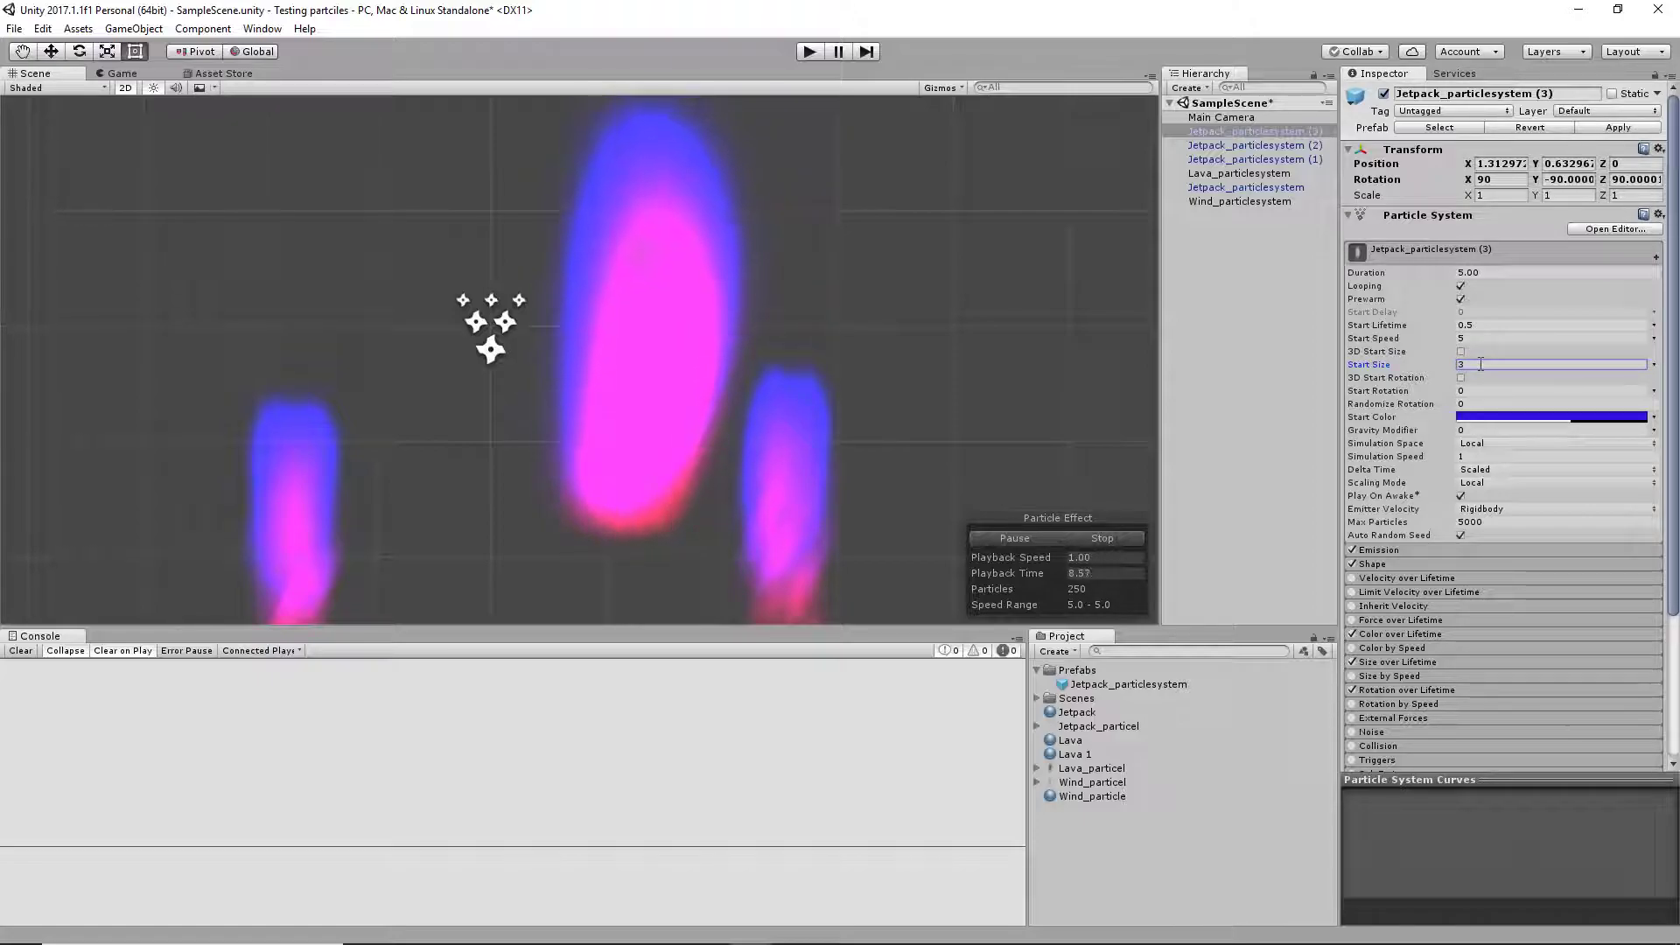
left_click(1619, 127)
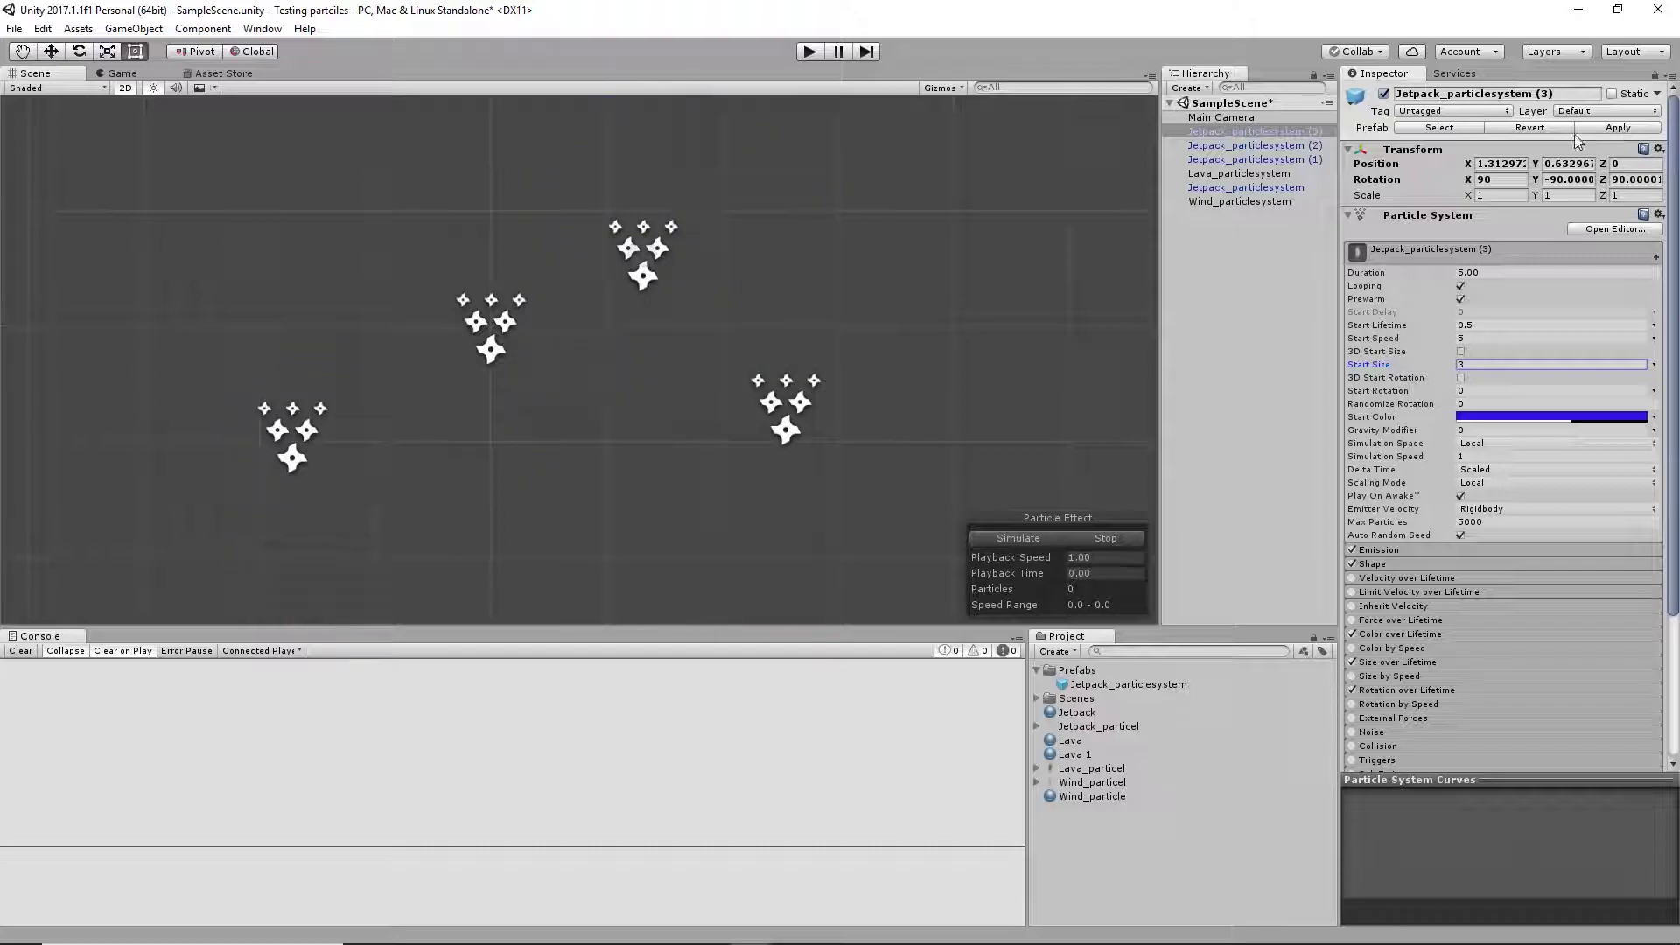
Set the Start Size of Jetpack_particlesystem (1) and (3) to 1 and apply the change to the prefab
left_click(1252, 144)
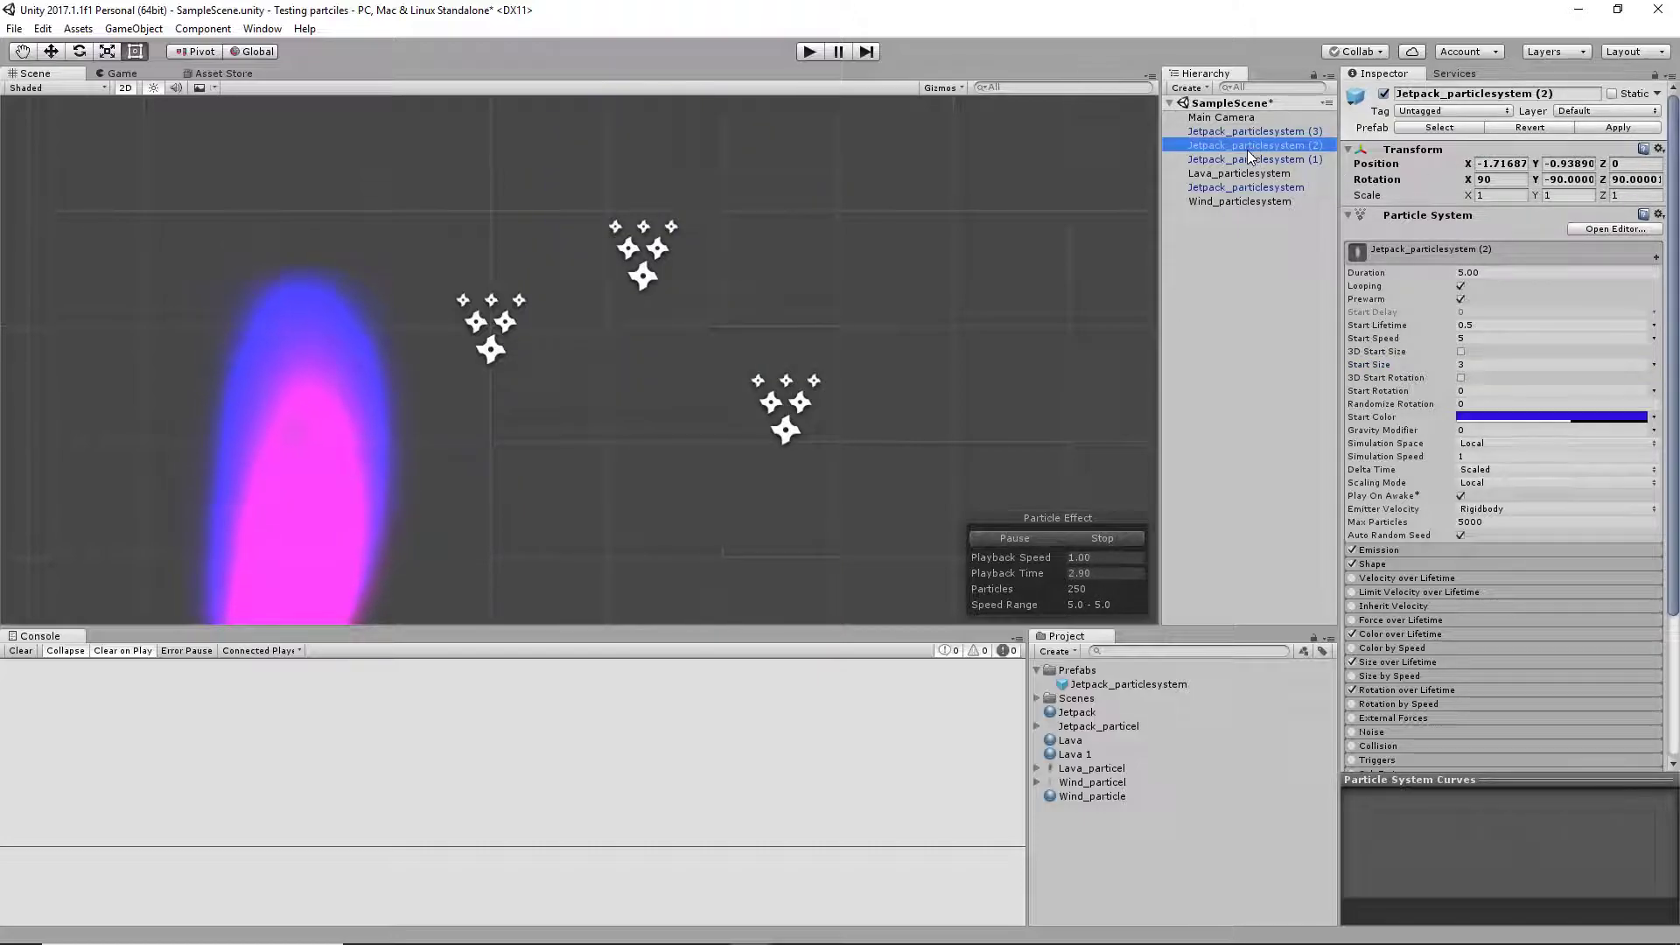
left_click(1248, 155, "ctrl")
left_click(1248, 132, "ctrl")
left_click(1256, 146, "ctrl")
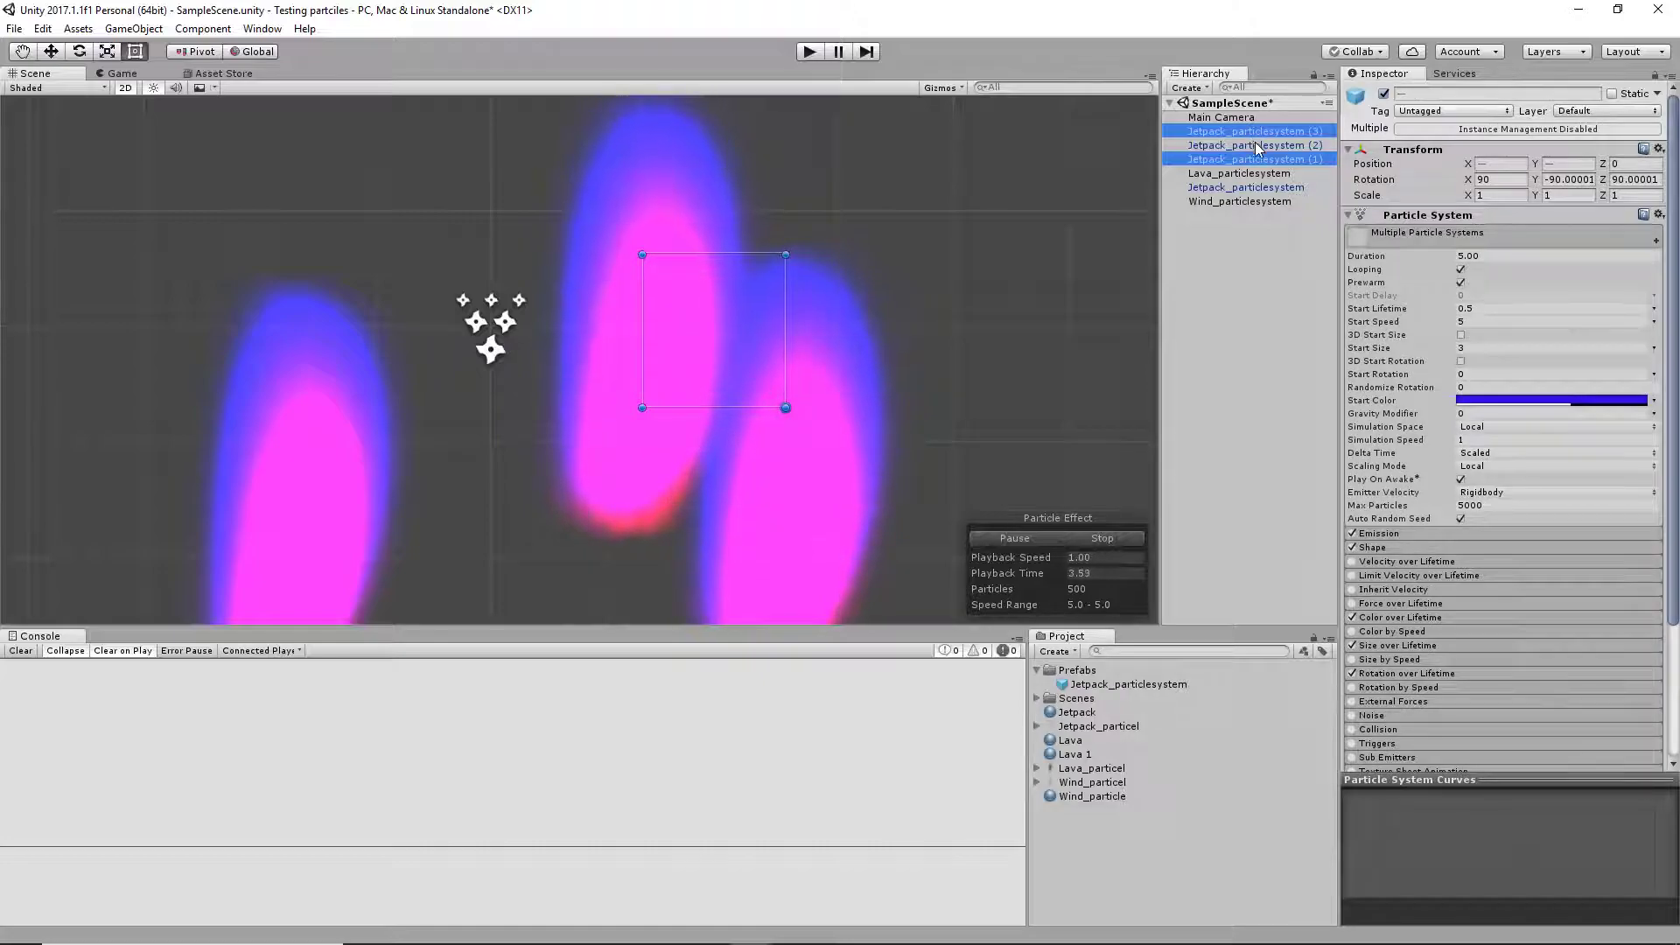
left_click(1477, 348)
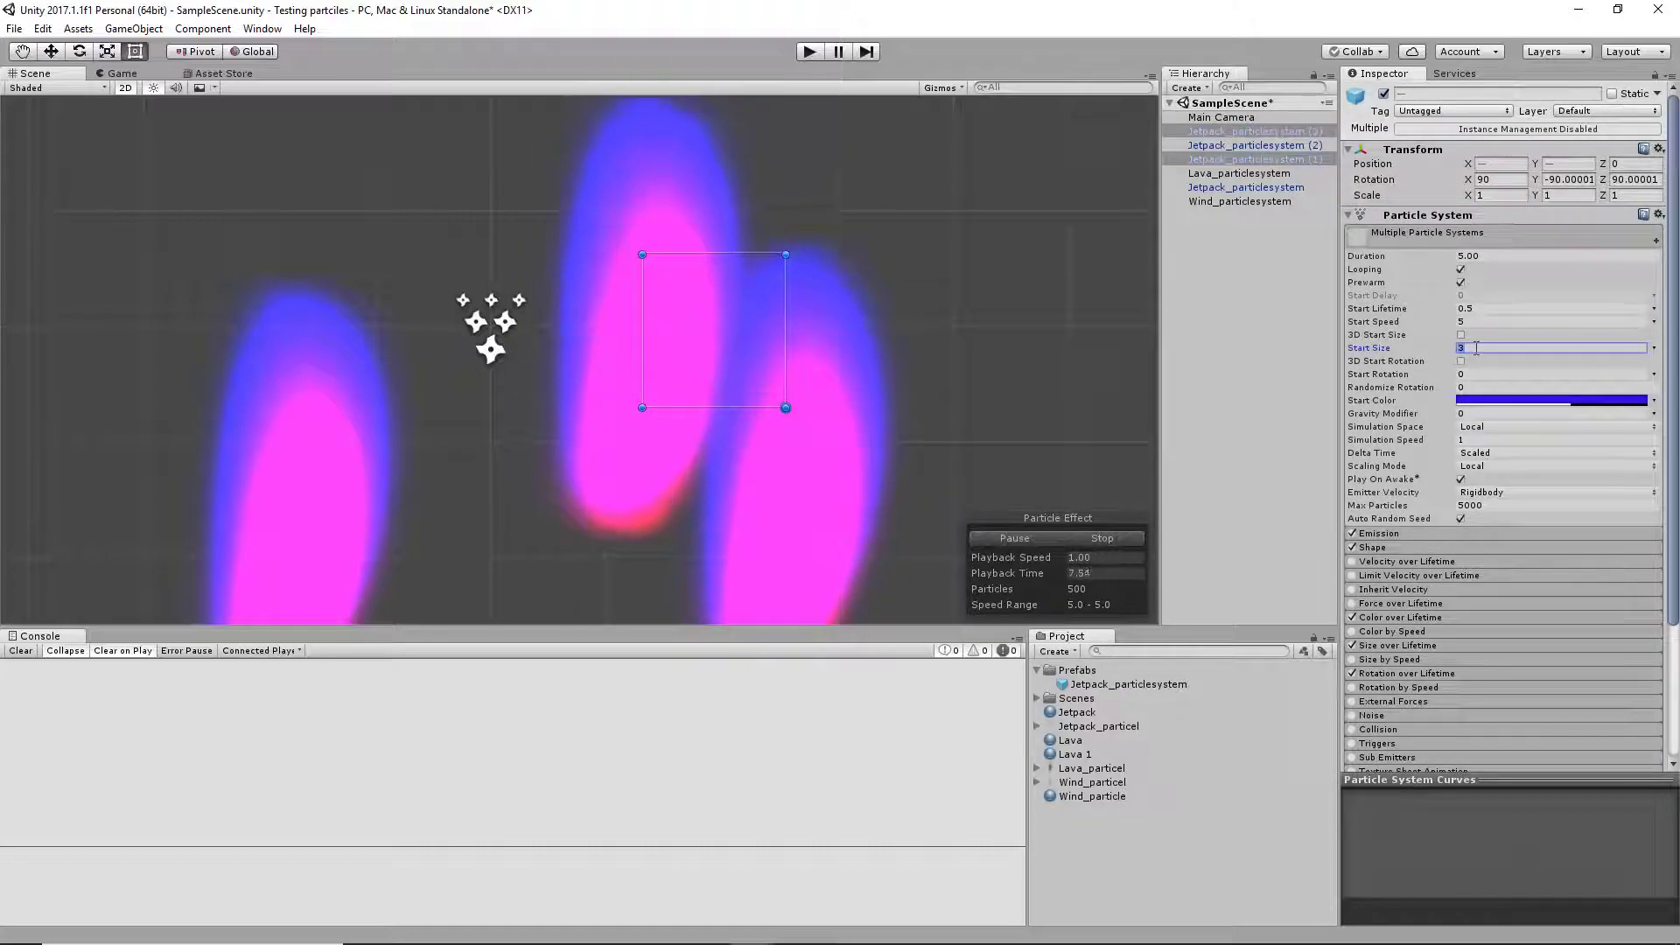
type("1")
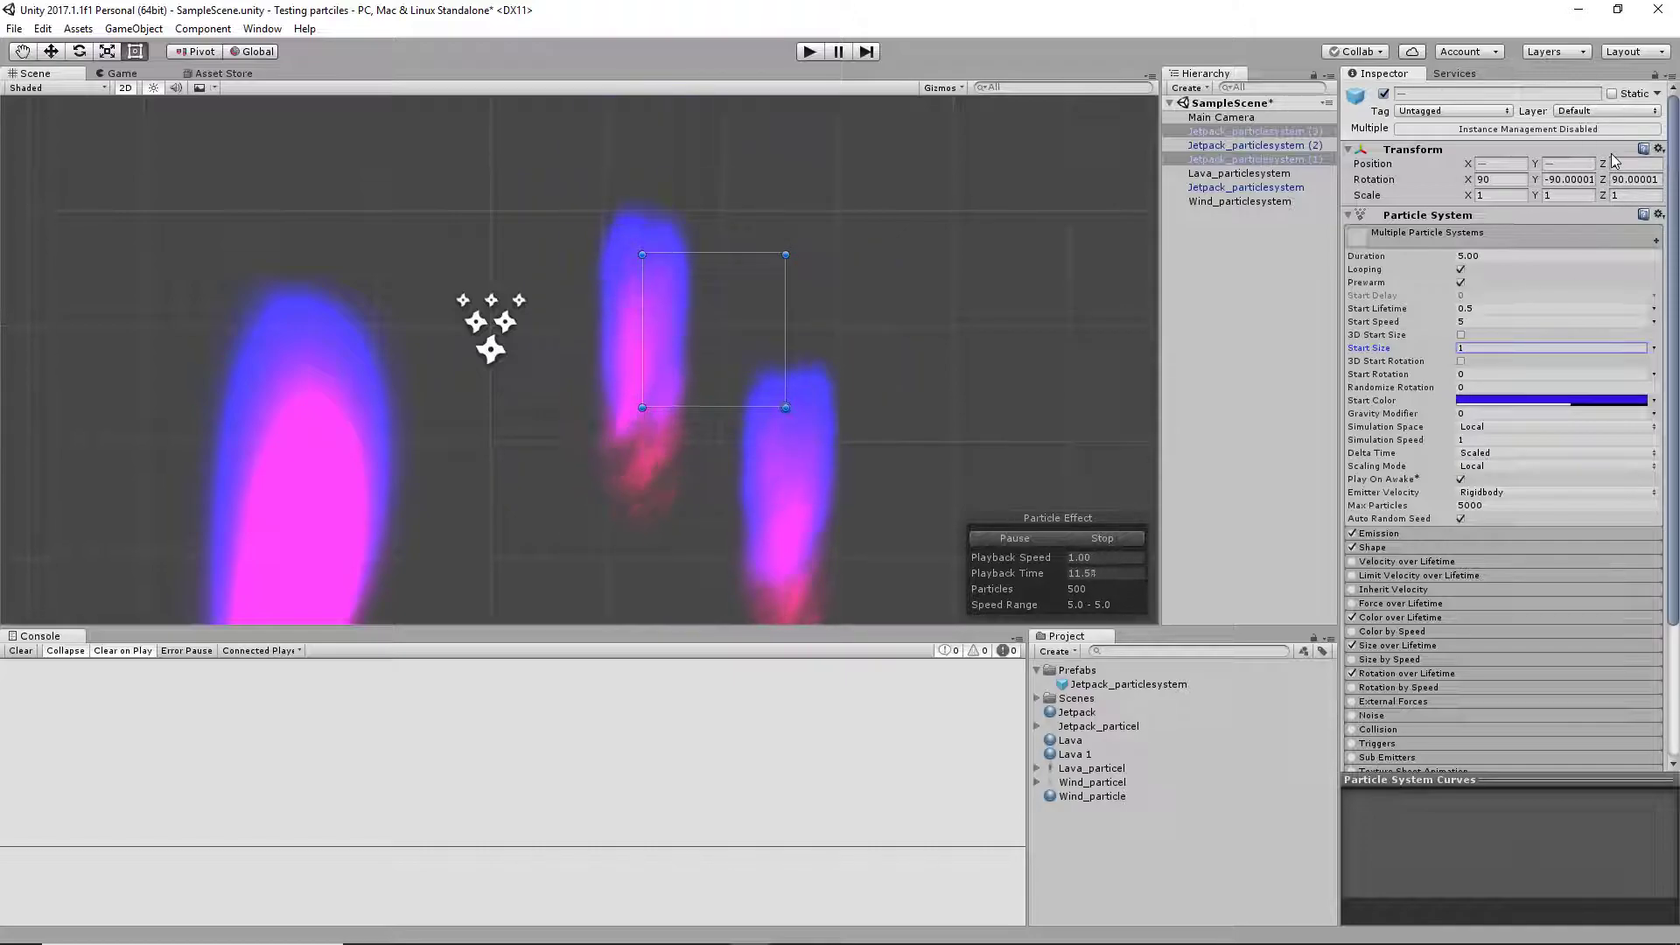
left_click(1248, 159)
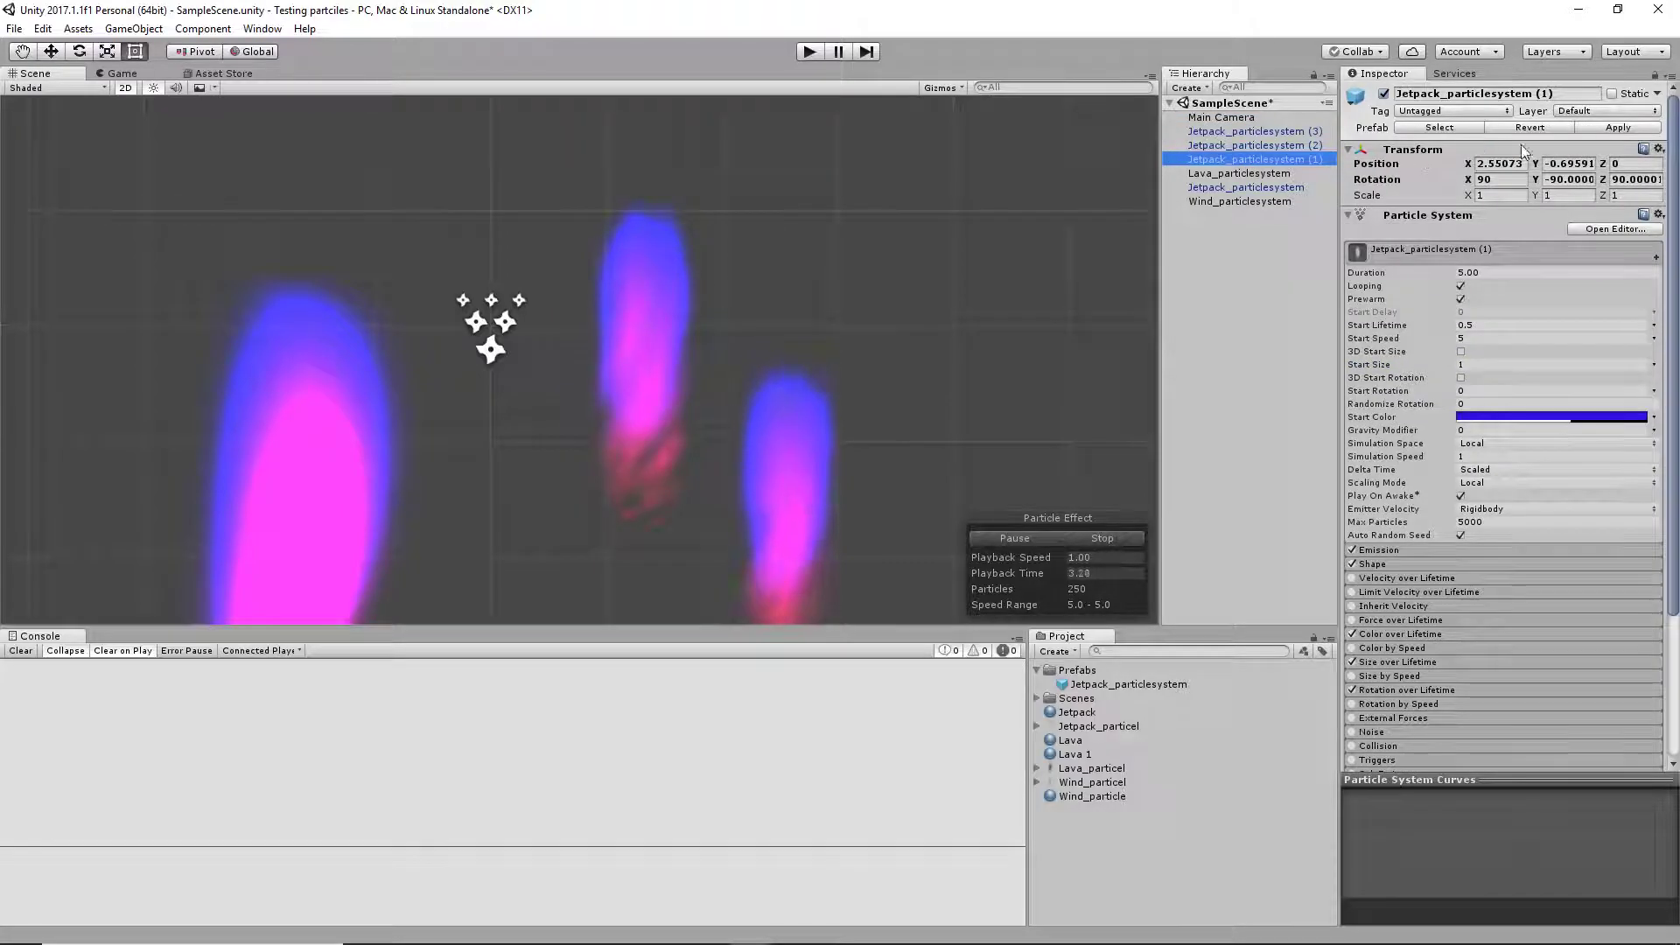
left_click(1616, 126)
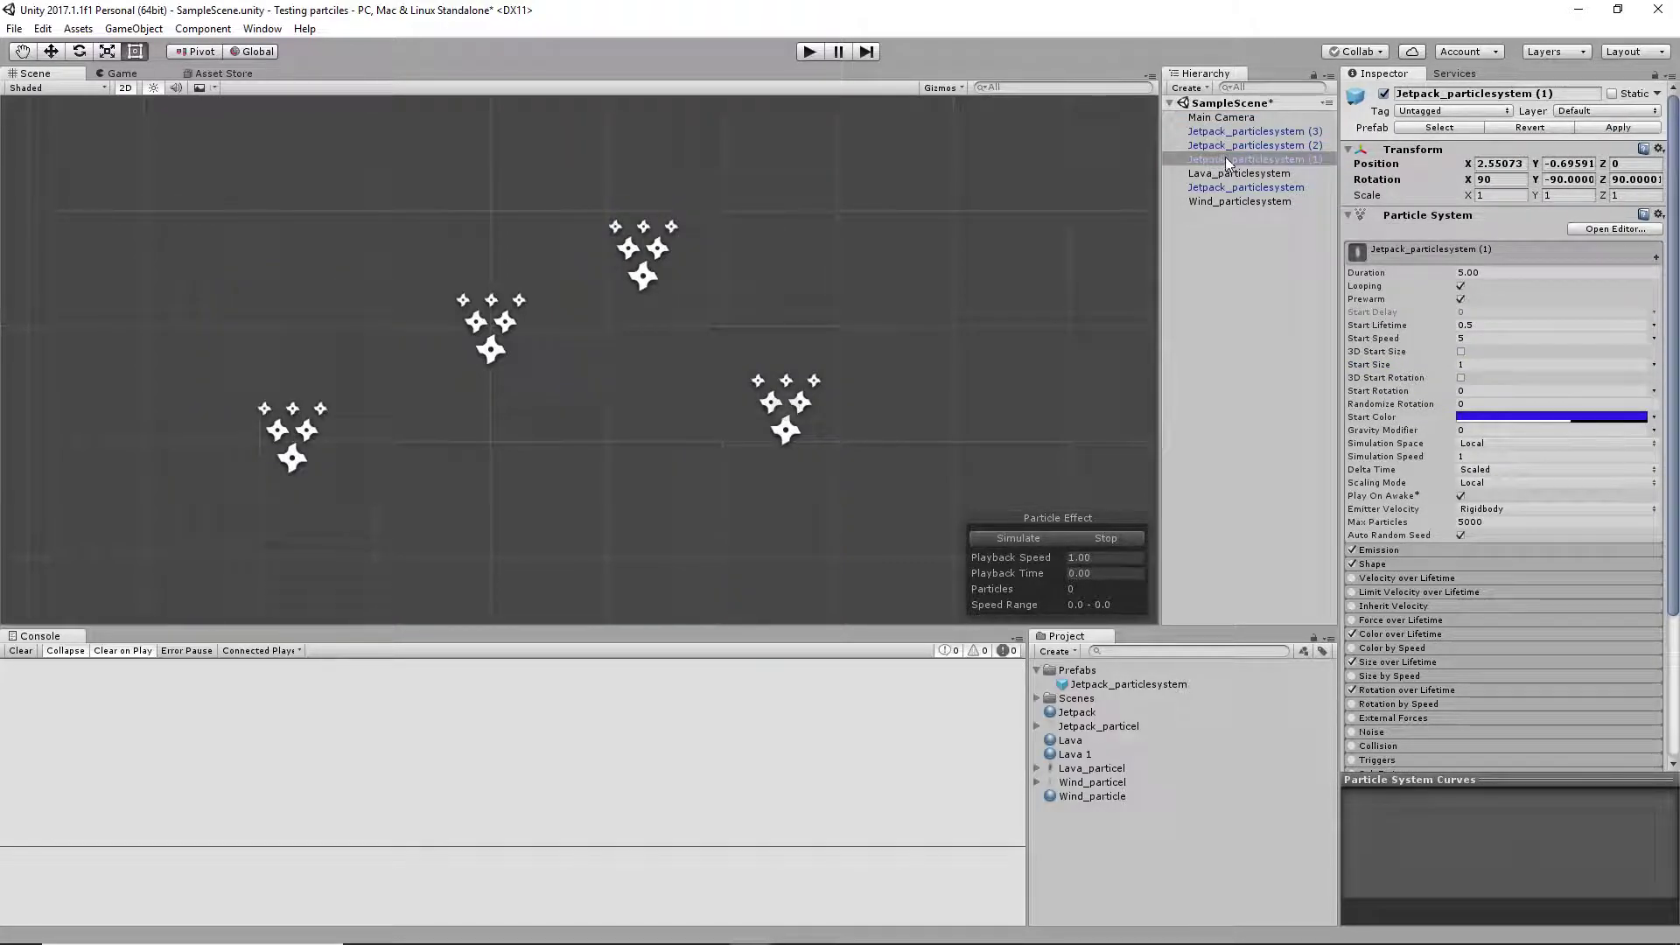
Preview all four jetpack particle systems together to check their size after the prefab update
left_click(1241, 131)
left_click(1241, 160, "shift")
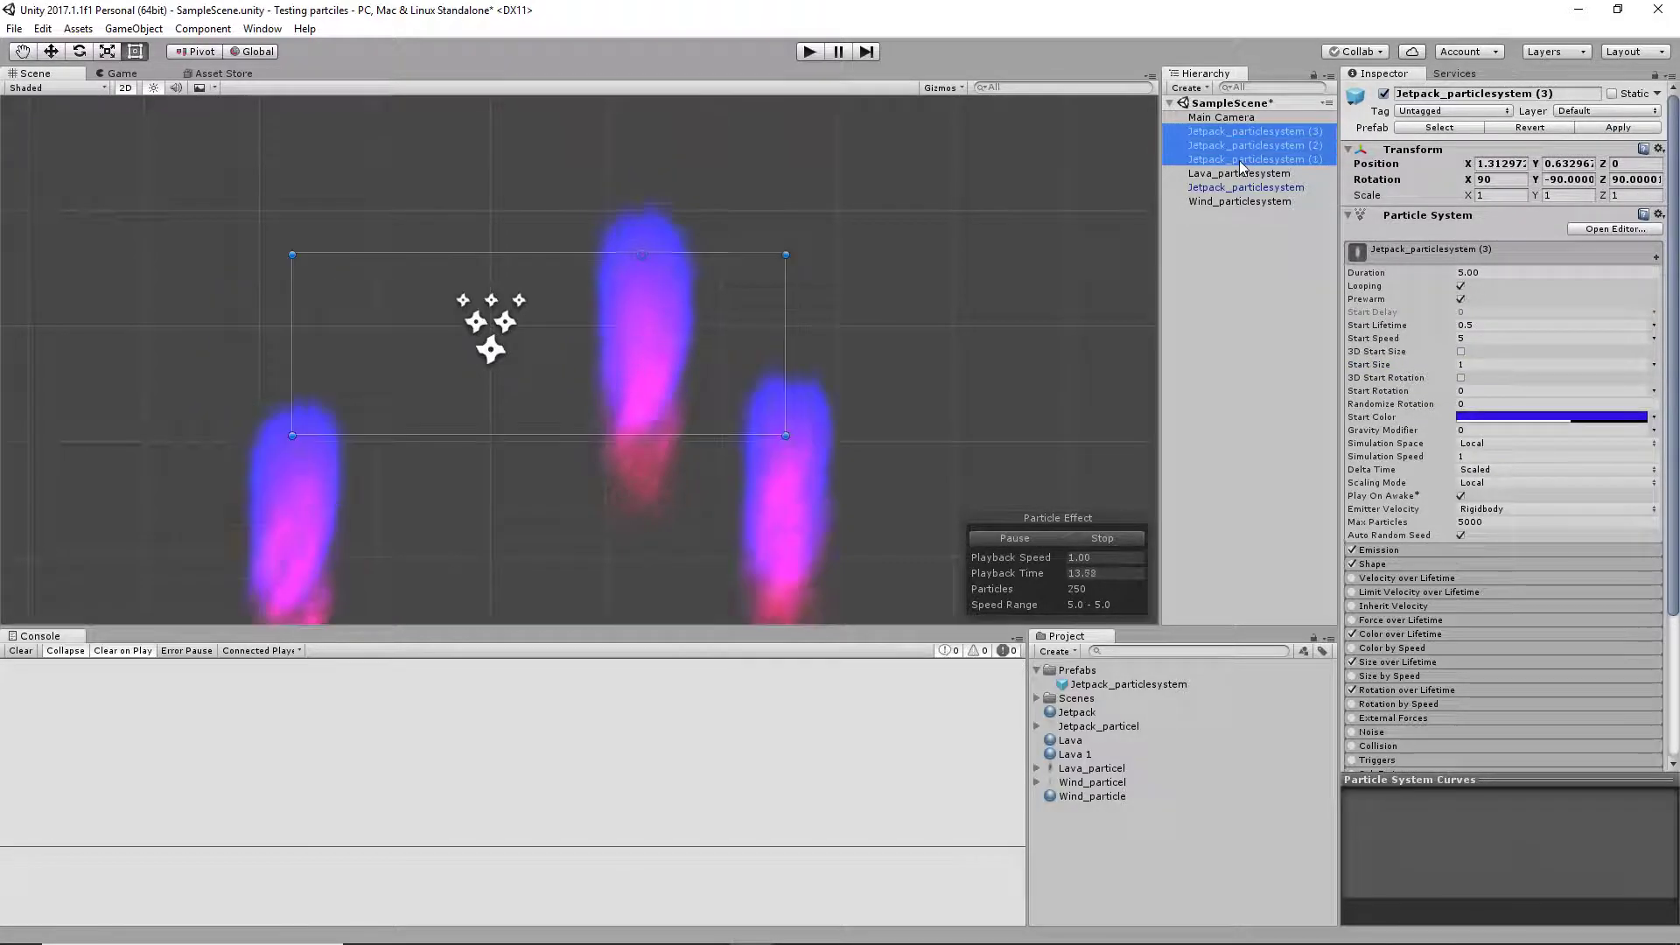
left_click(1262, 188, "ctrl")
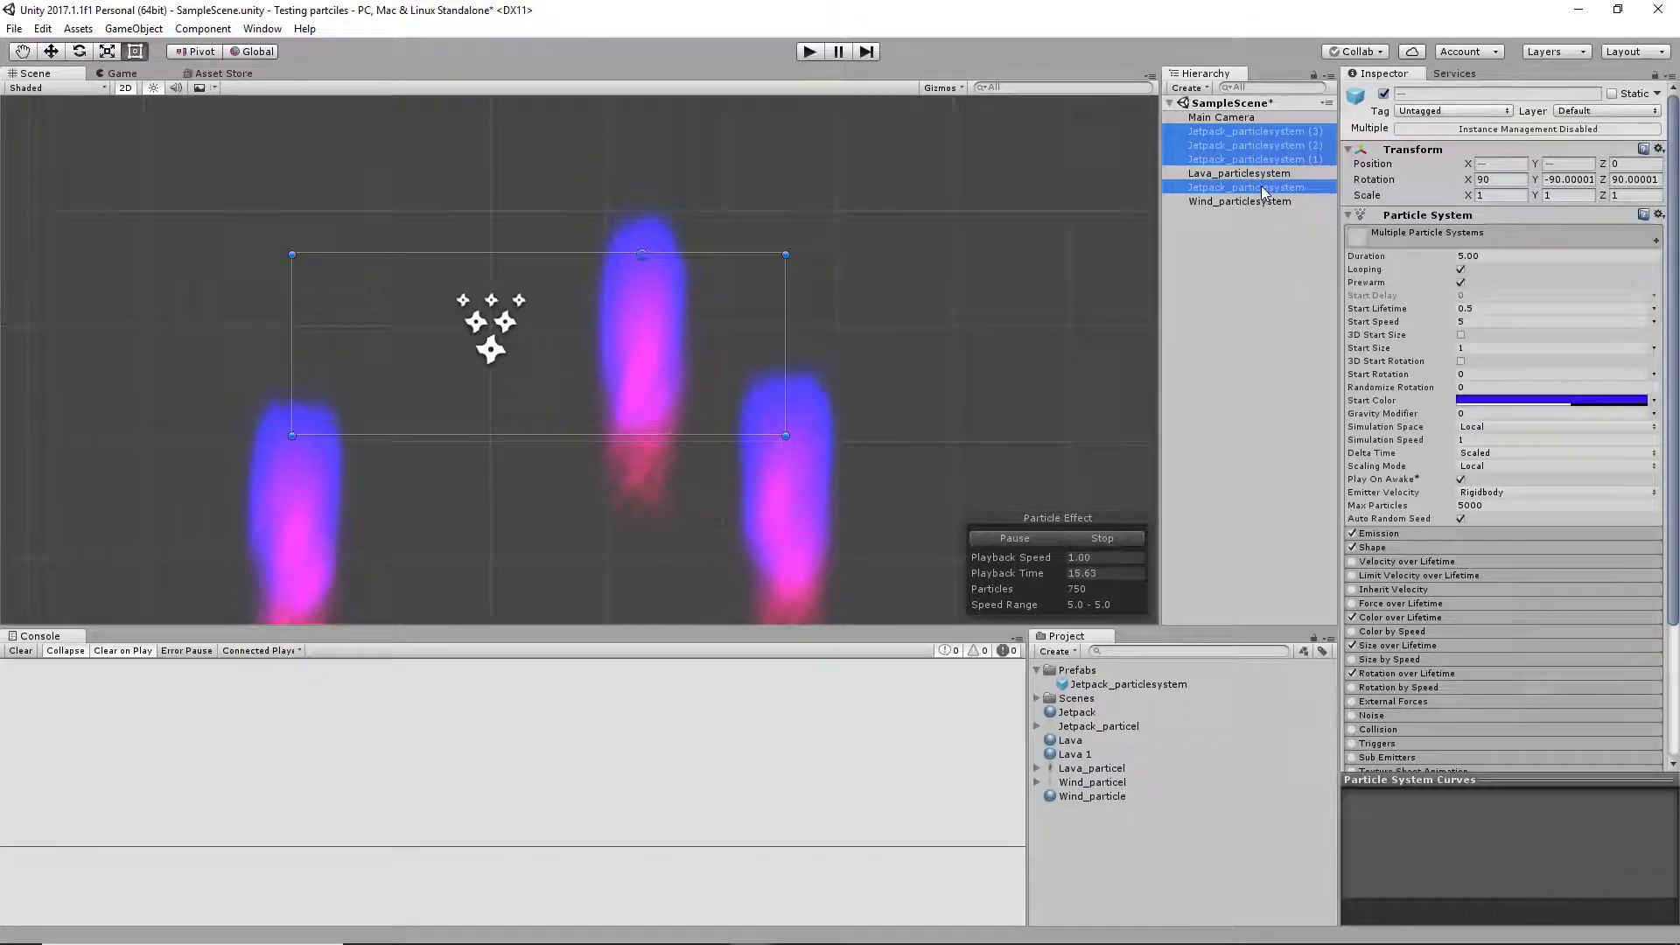
left_click(1255, 224)
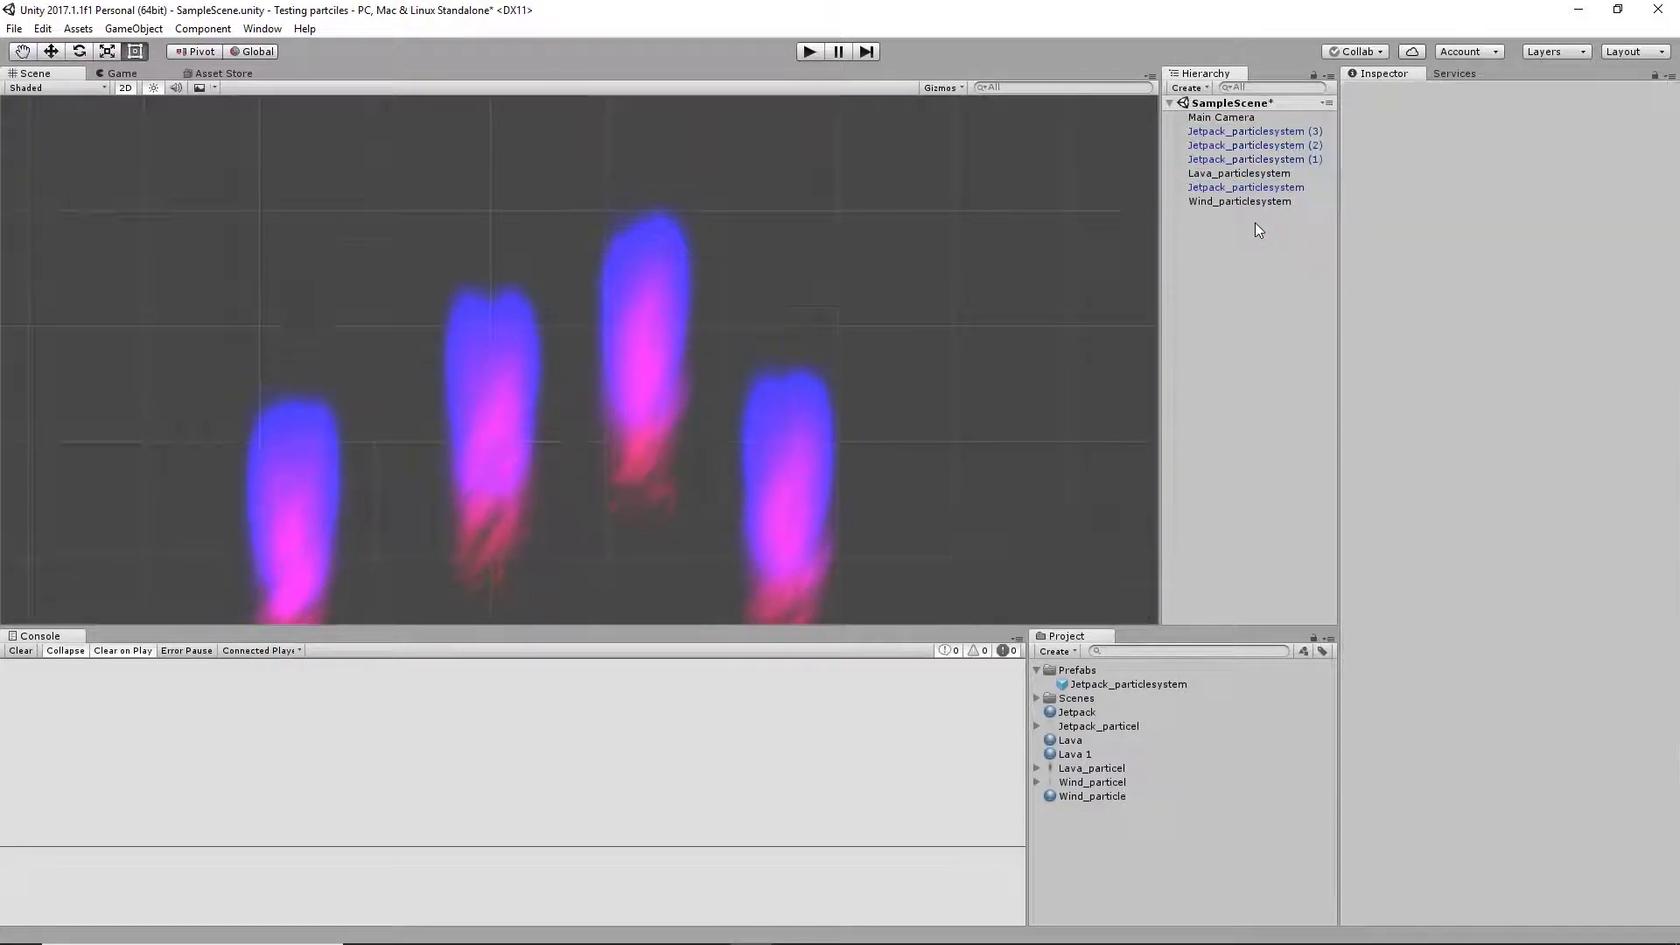
Move the original Jetpack_particlesystem to the end of the hierarchy and delete its three numbered copies
left_click_drag(1237, 189, 1085, 675)
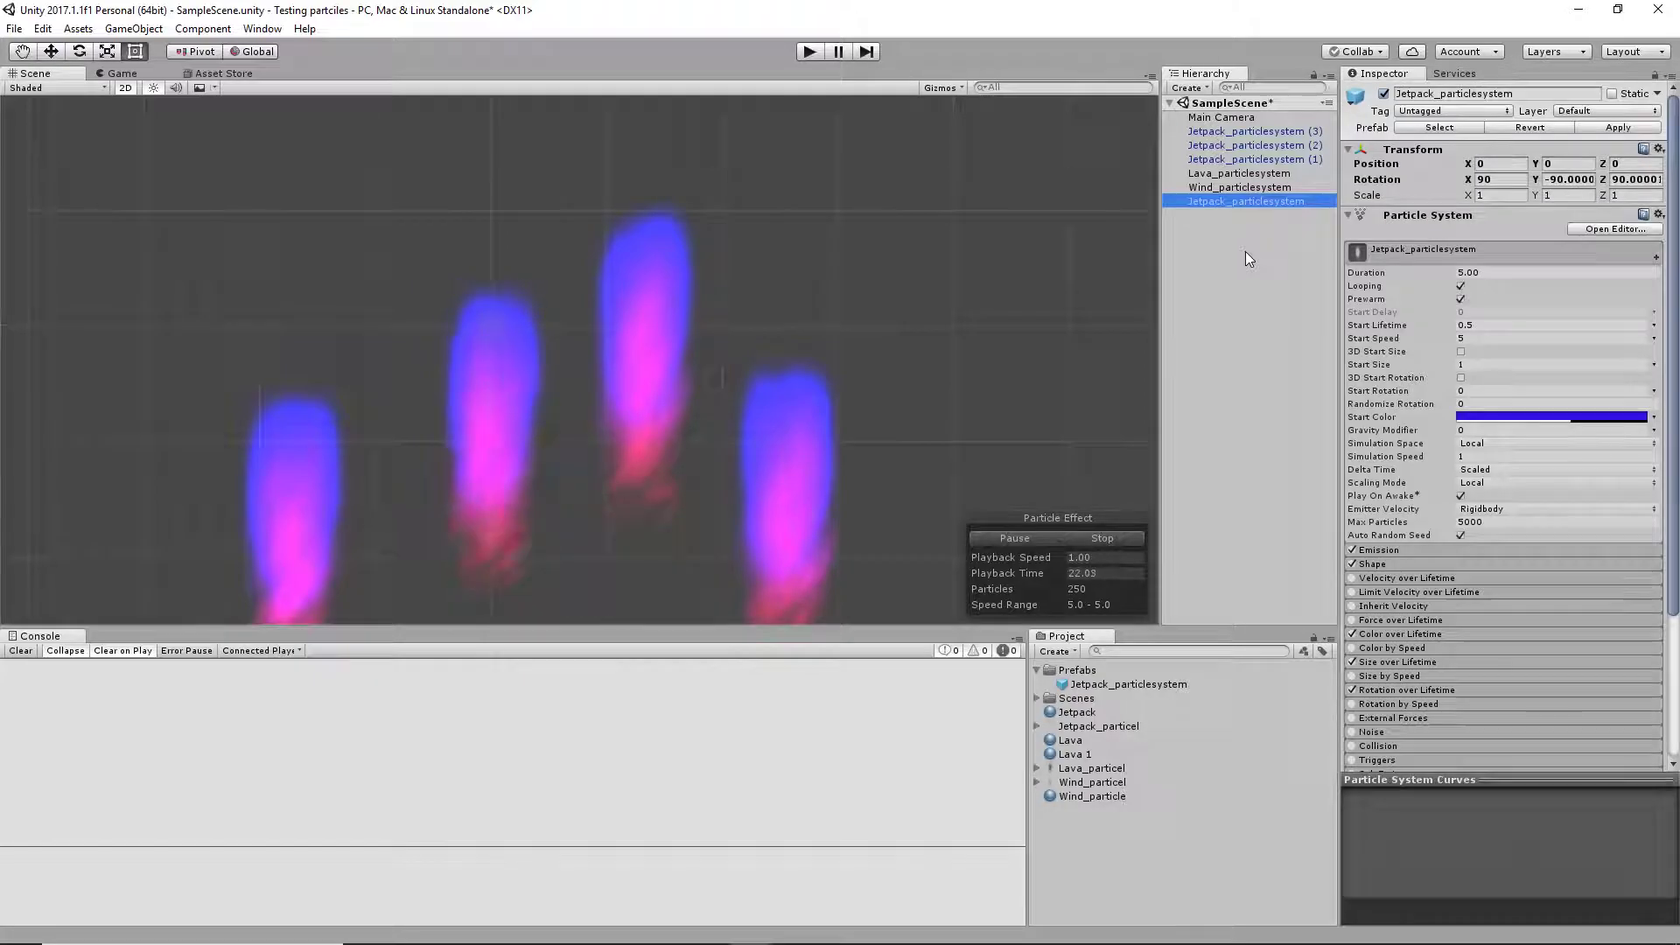
left_click(1269, 161)
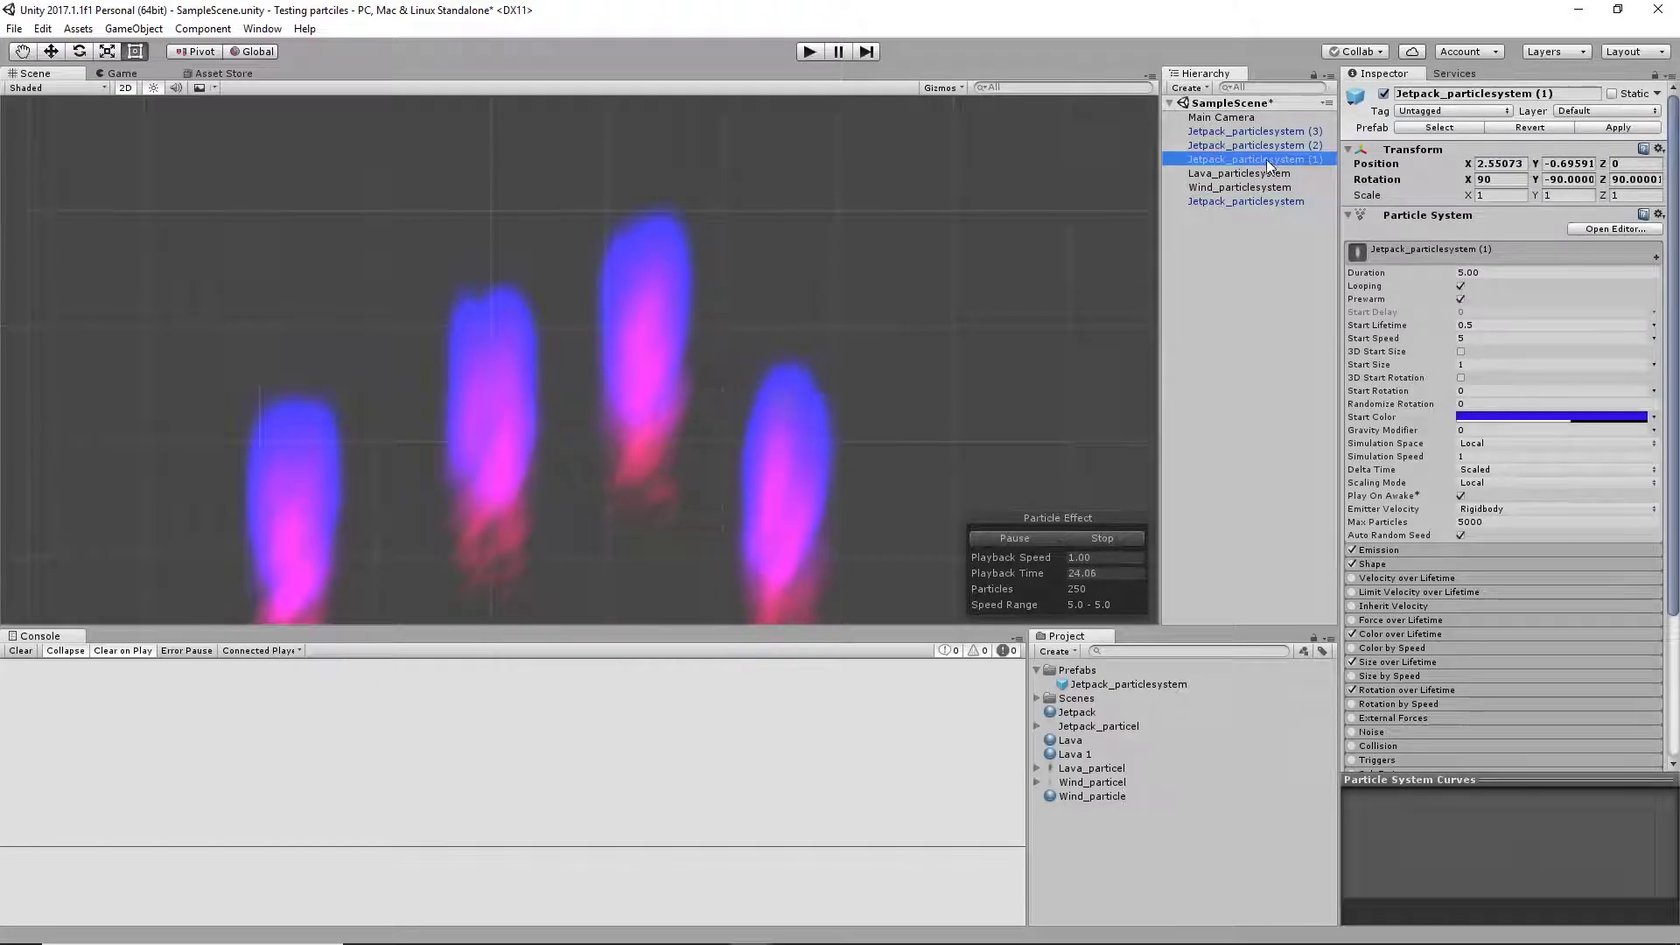
left_click(1263, 135, "shift")
key("Delete")
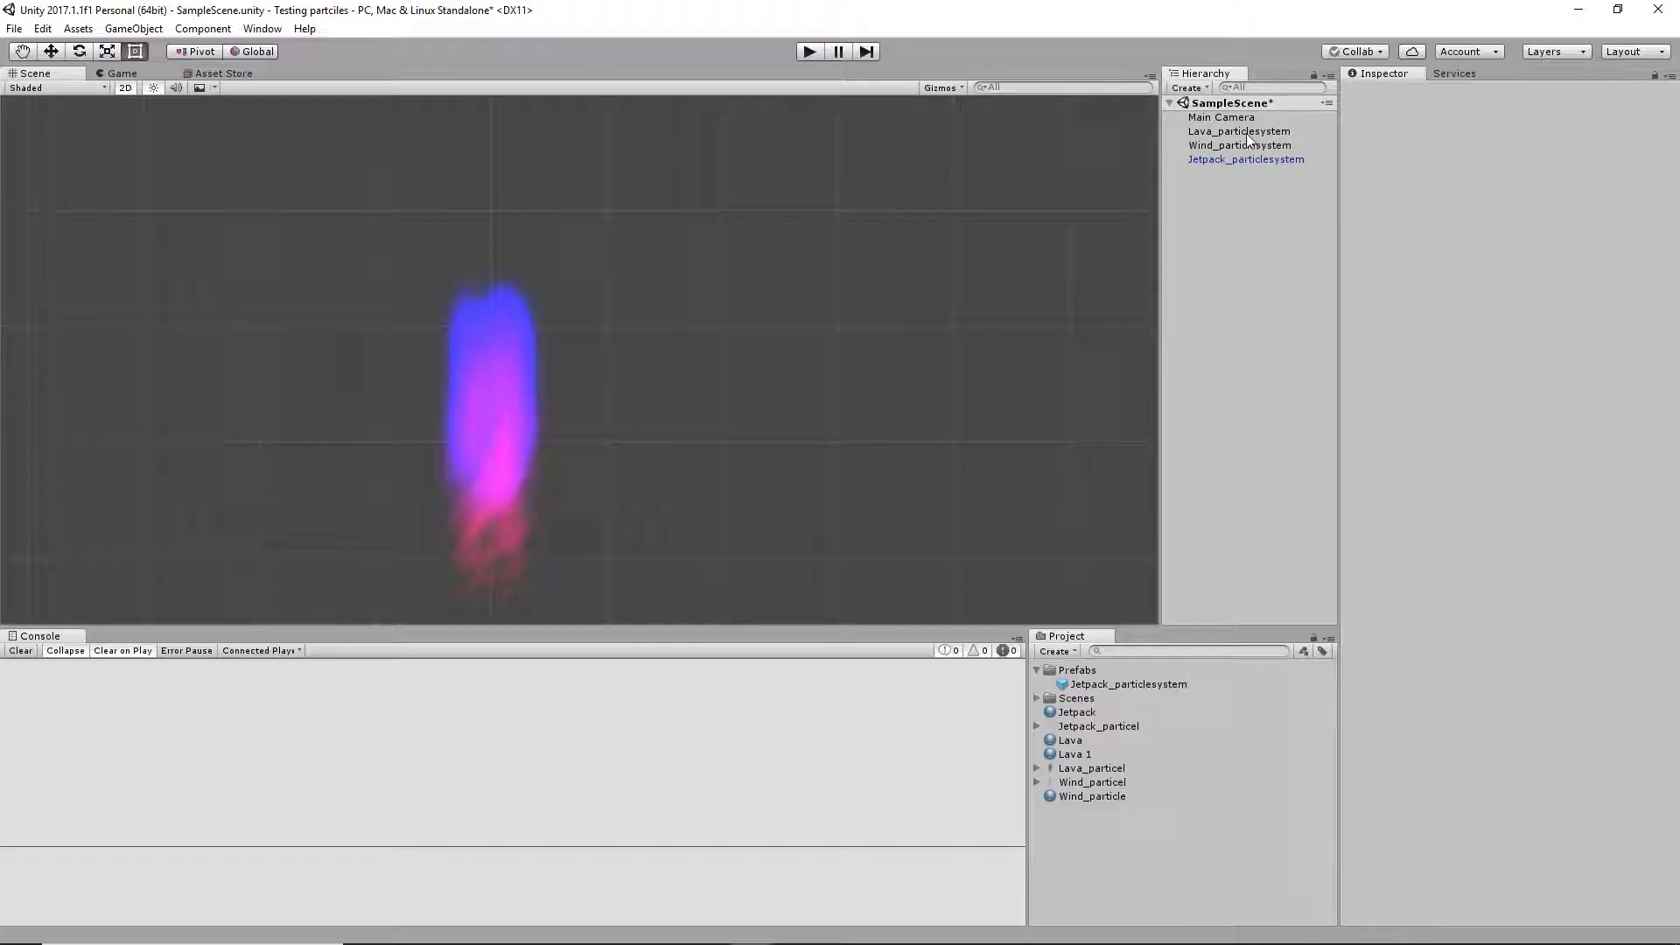
right_click(1129, 687)
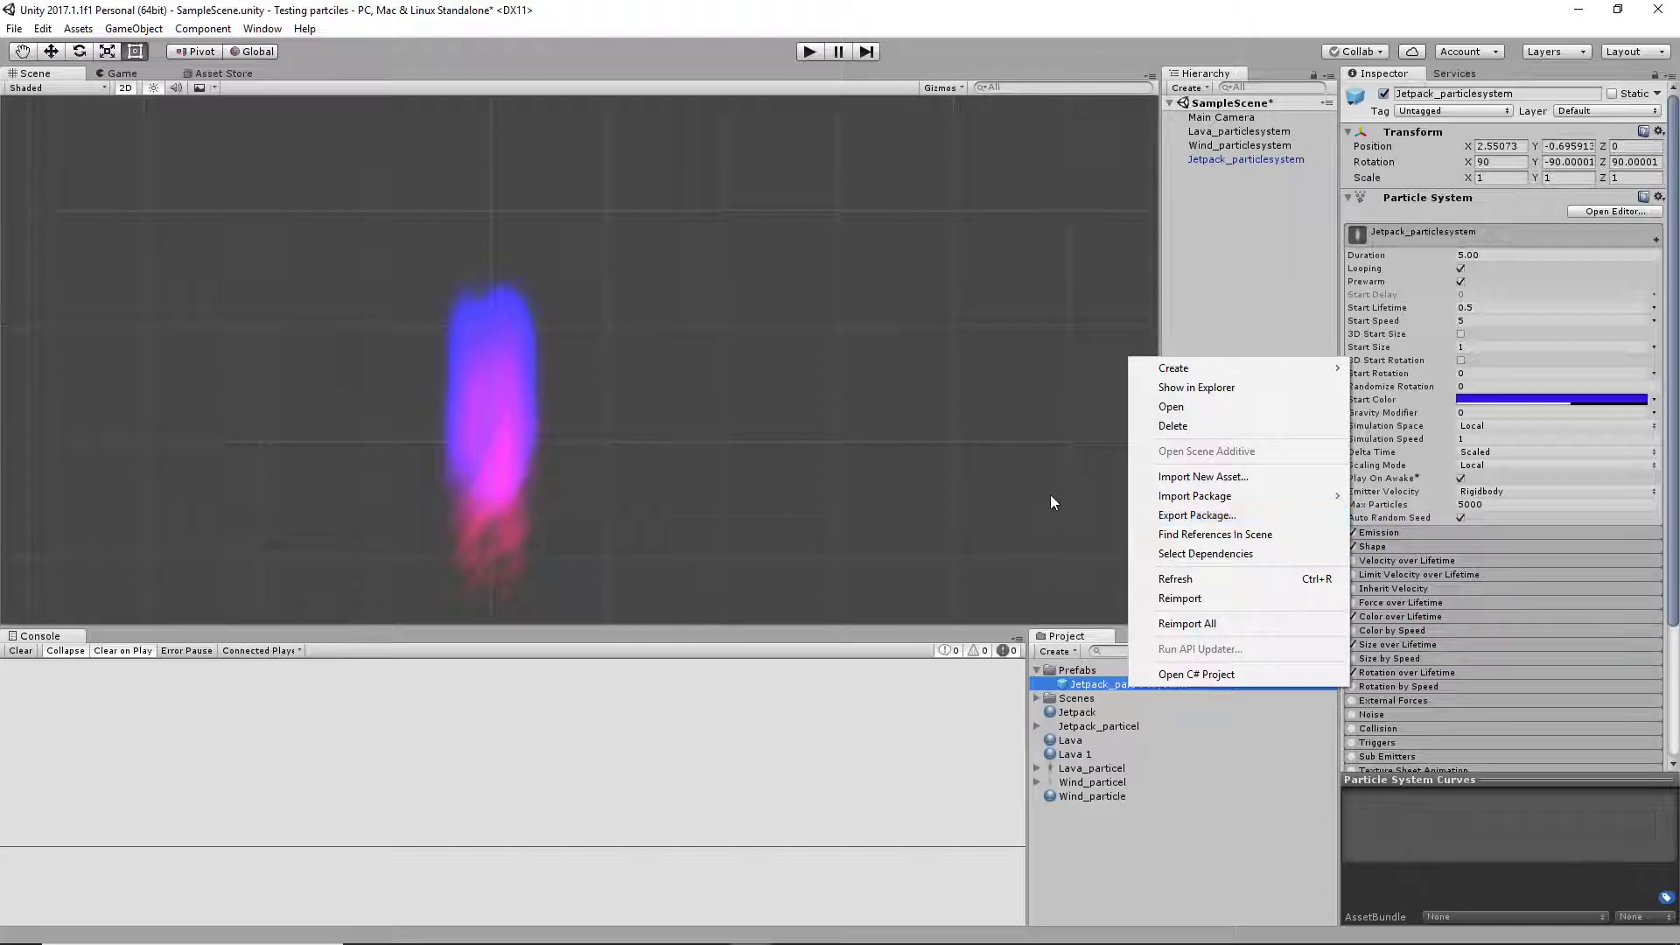
left_click(87, 29)
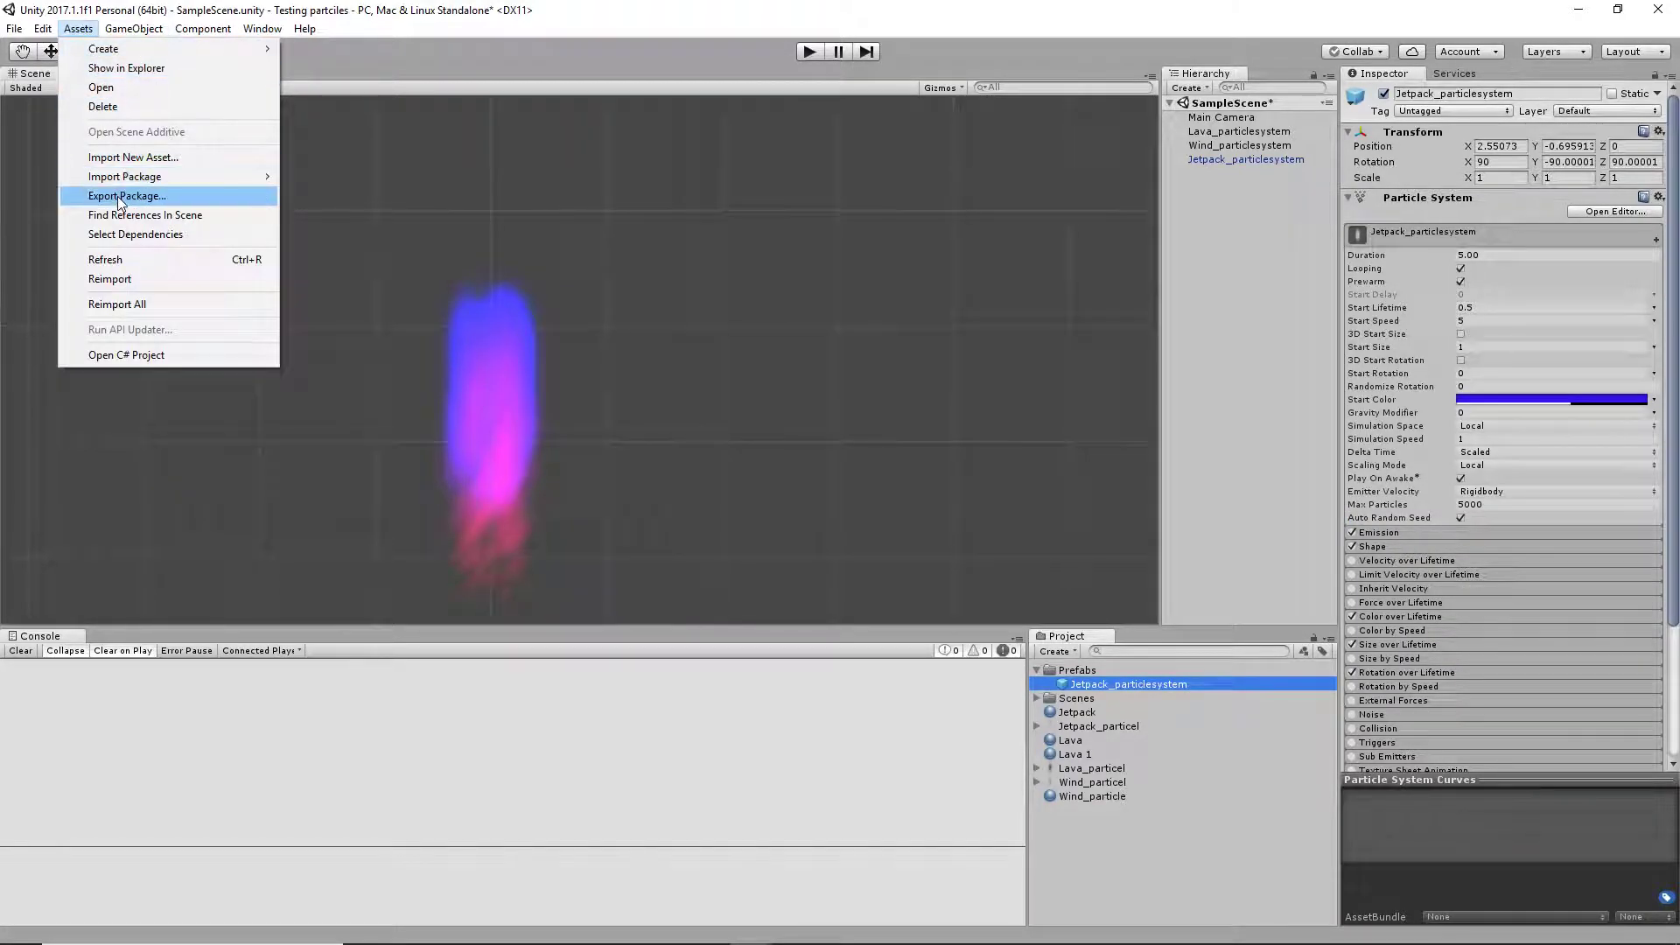
left_click(121, 197)
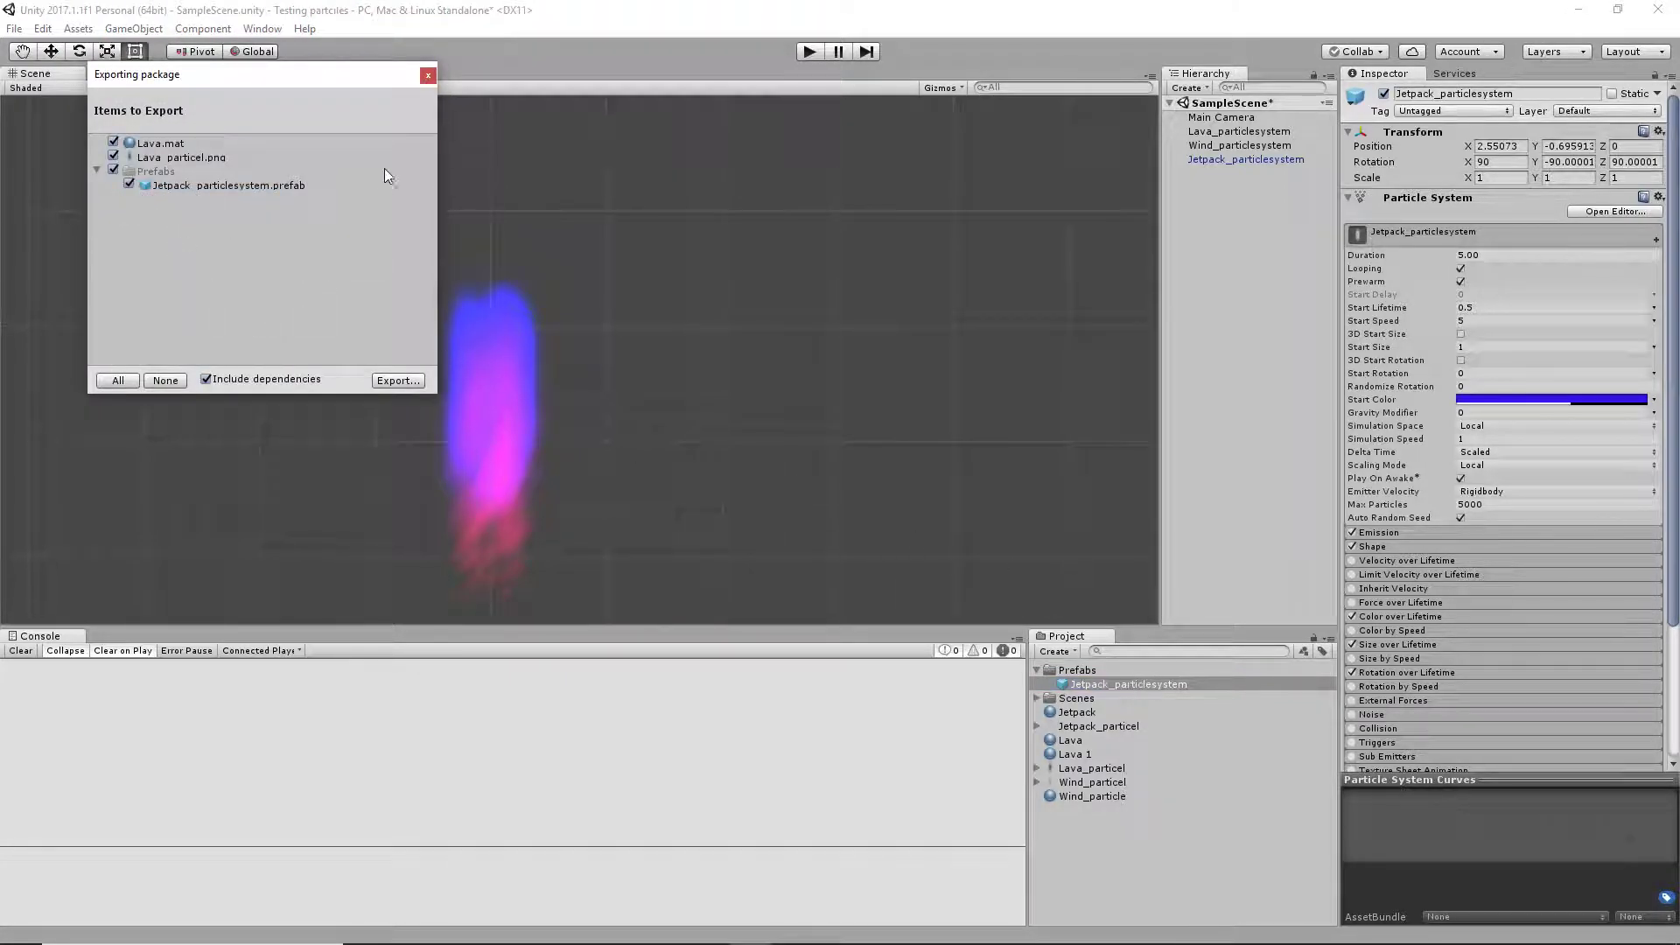
left_click(428, 76)
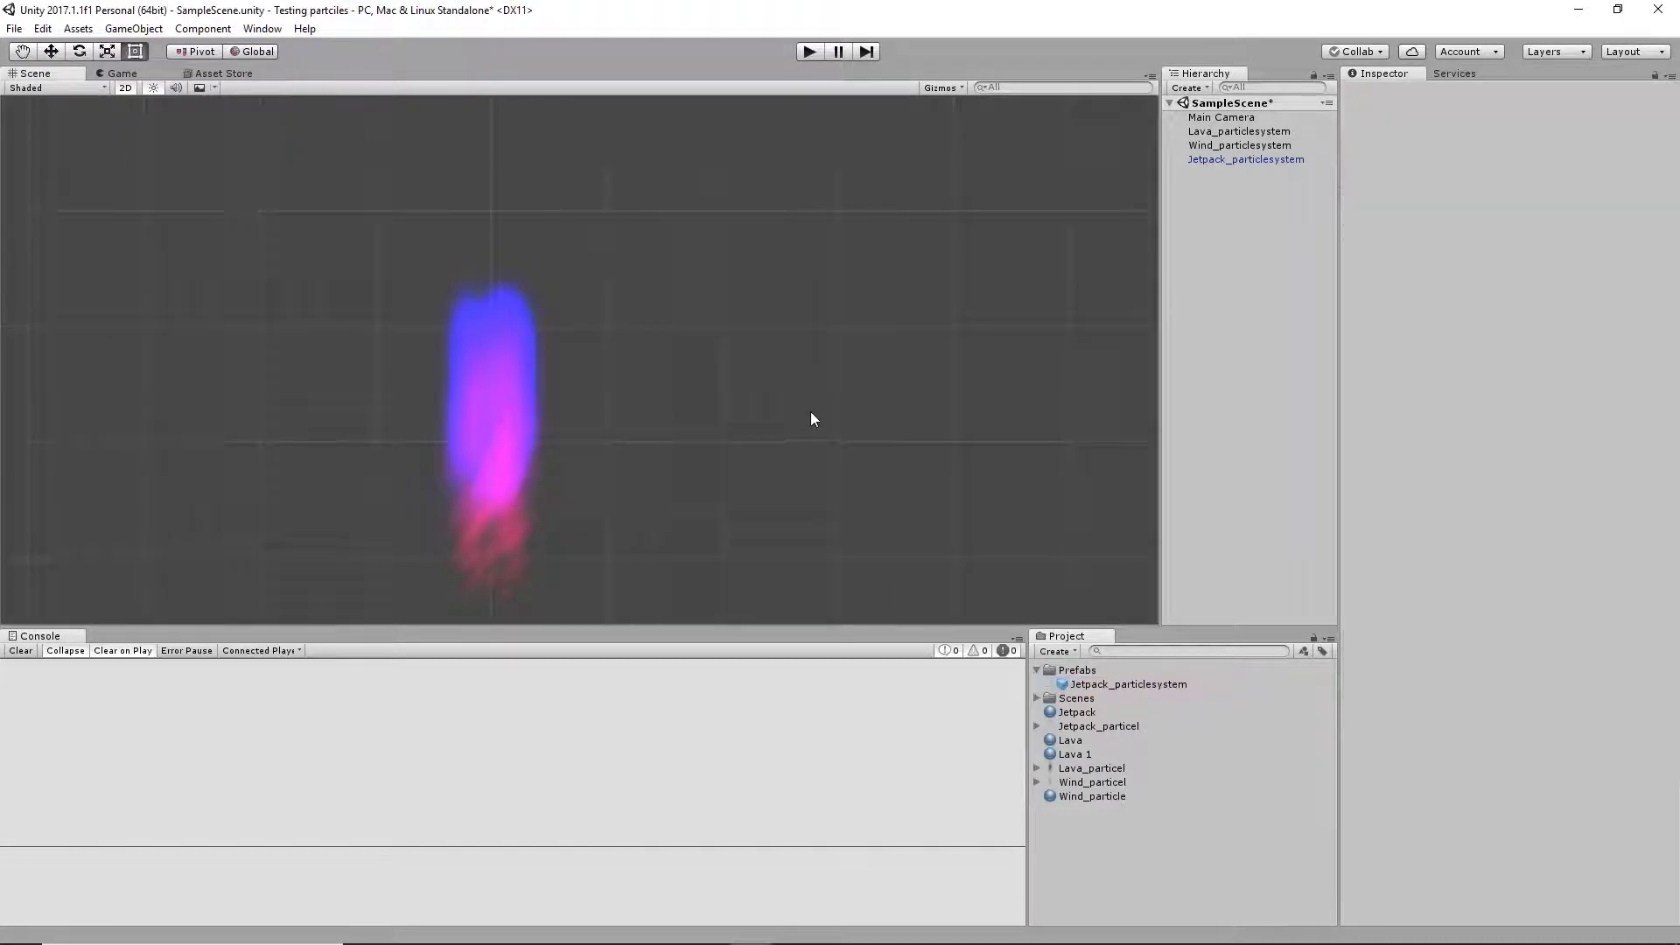
left_click(78, 28)
left_click(161, 197)
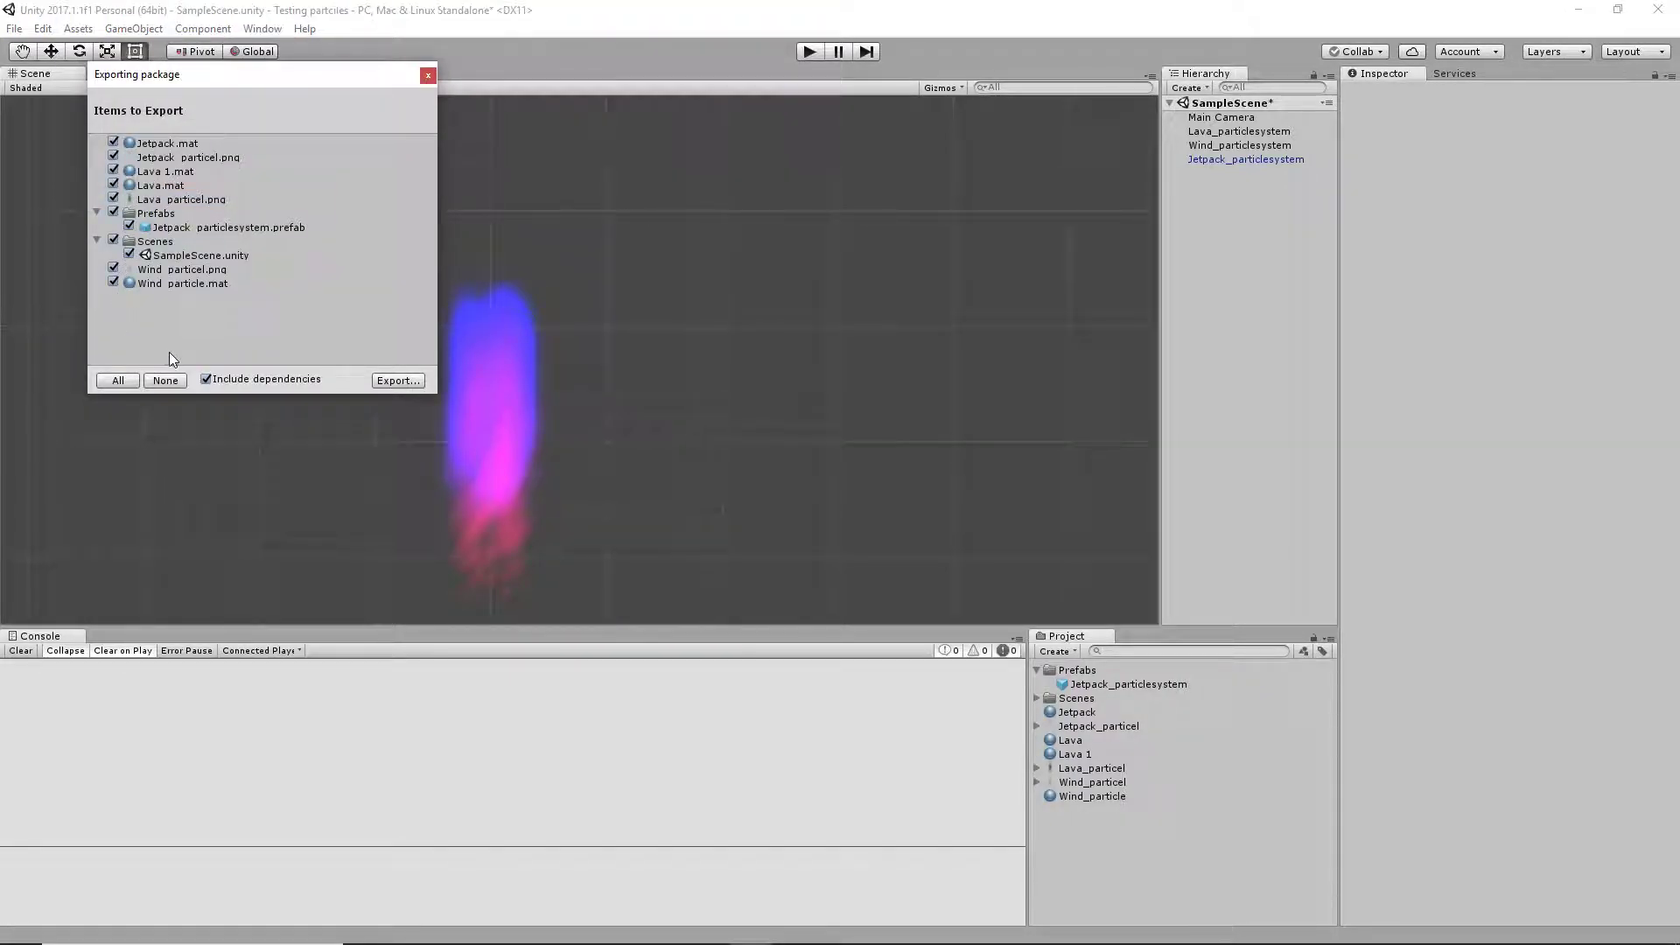
left_click(428, 76)
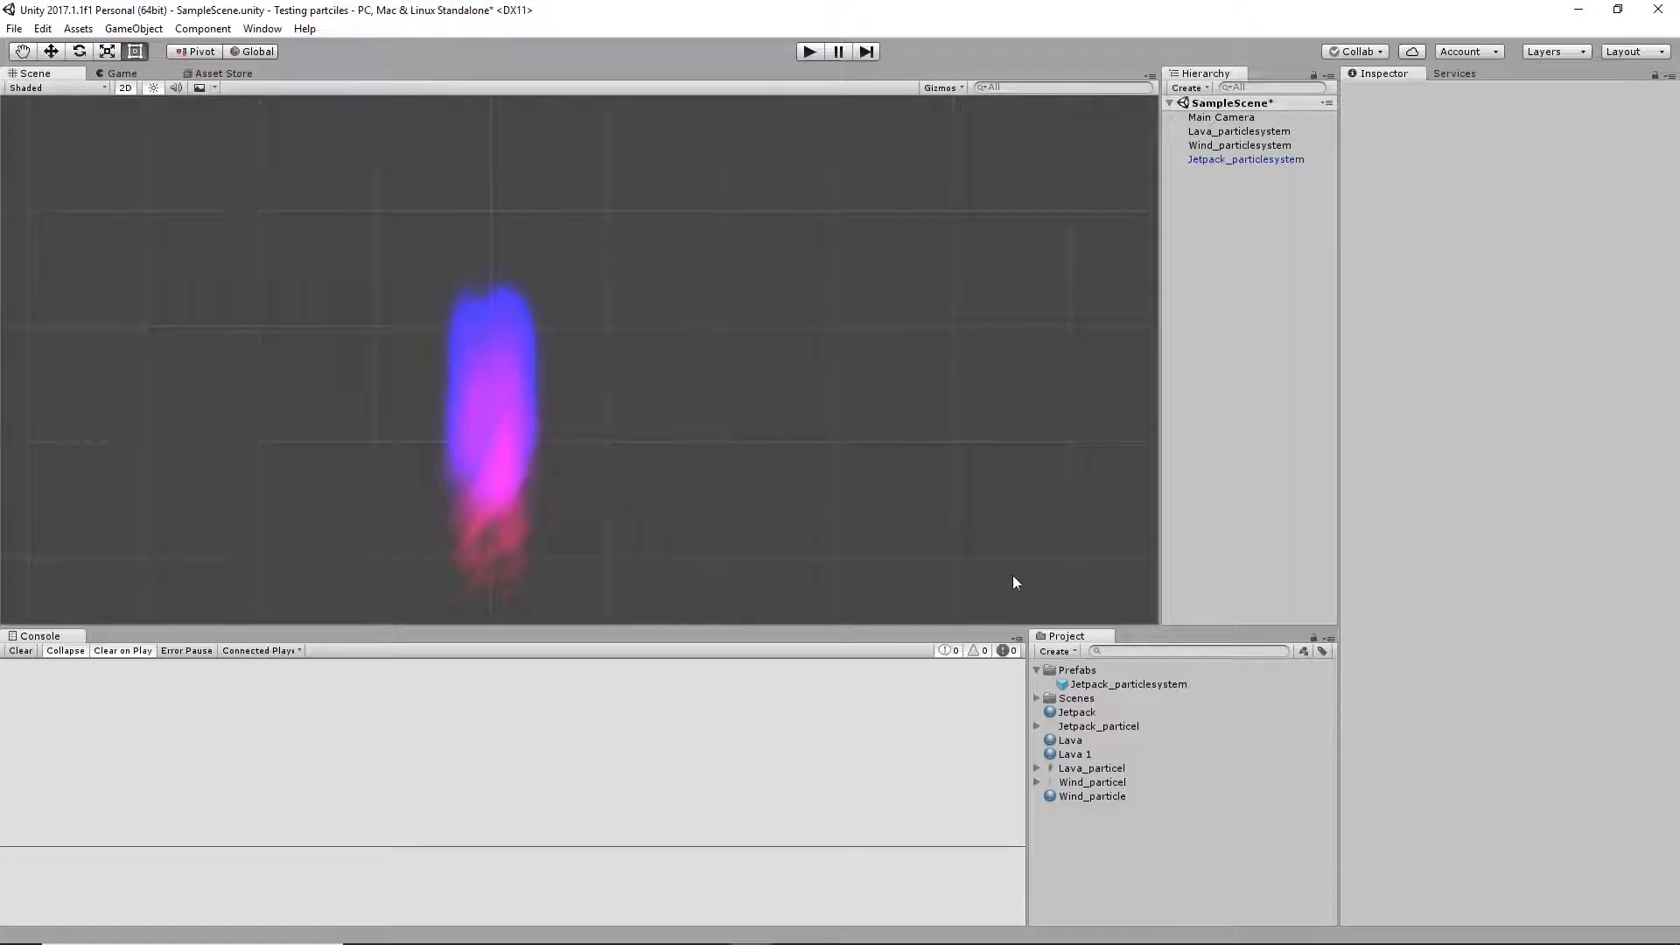
Open the package export for the Jetpack_particlesystem prefab to examine which dependencies it includes
left_click(1107, 686)
right_click(1106, 684)
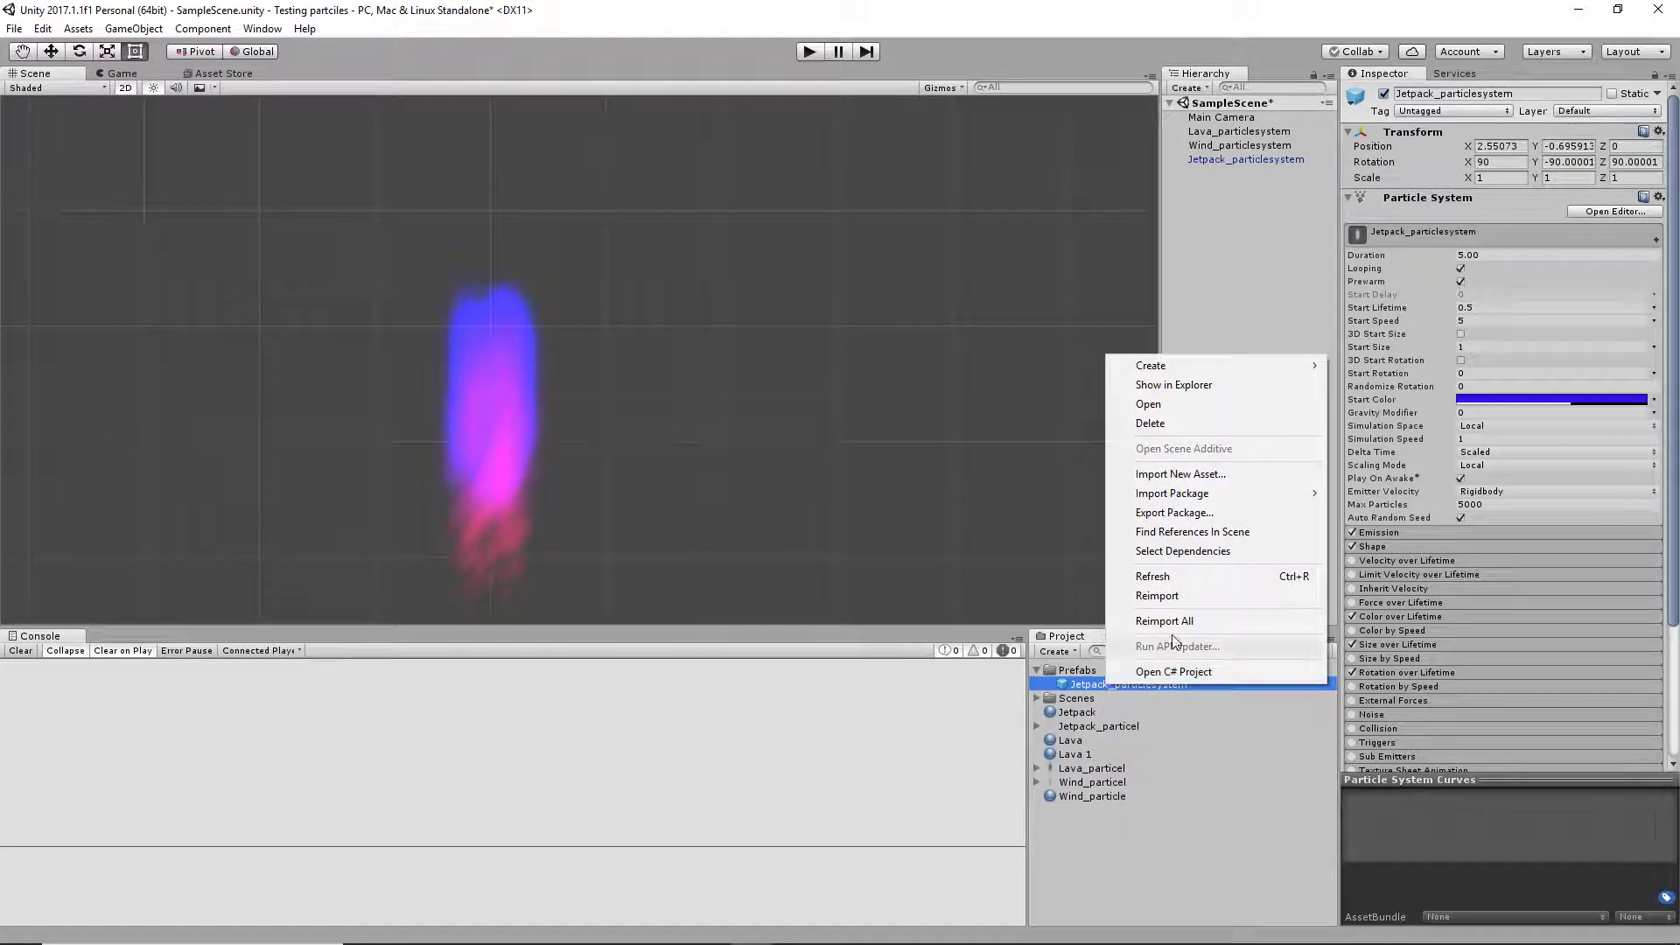
left_click(1216, 513)
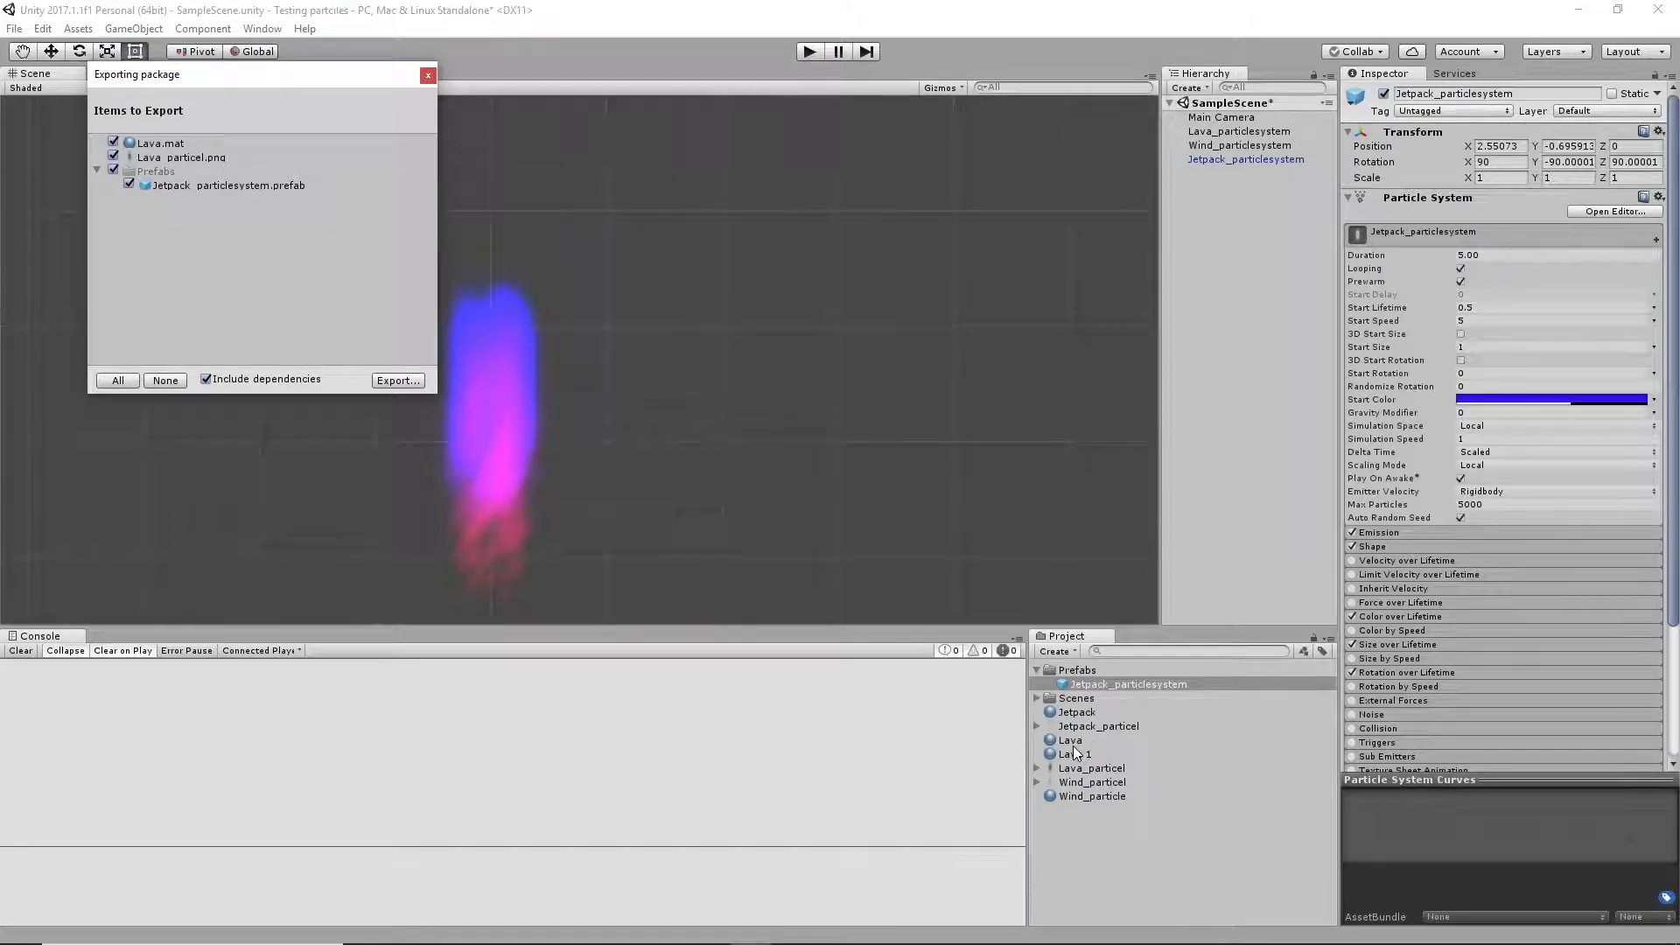
Move the Lava material and the Lava_particel texture into the Prefabs folder and dismiss the open package export
left_click_drag(1070, 741, 1085, 678)
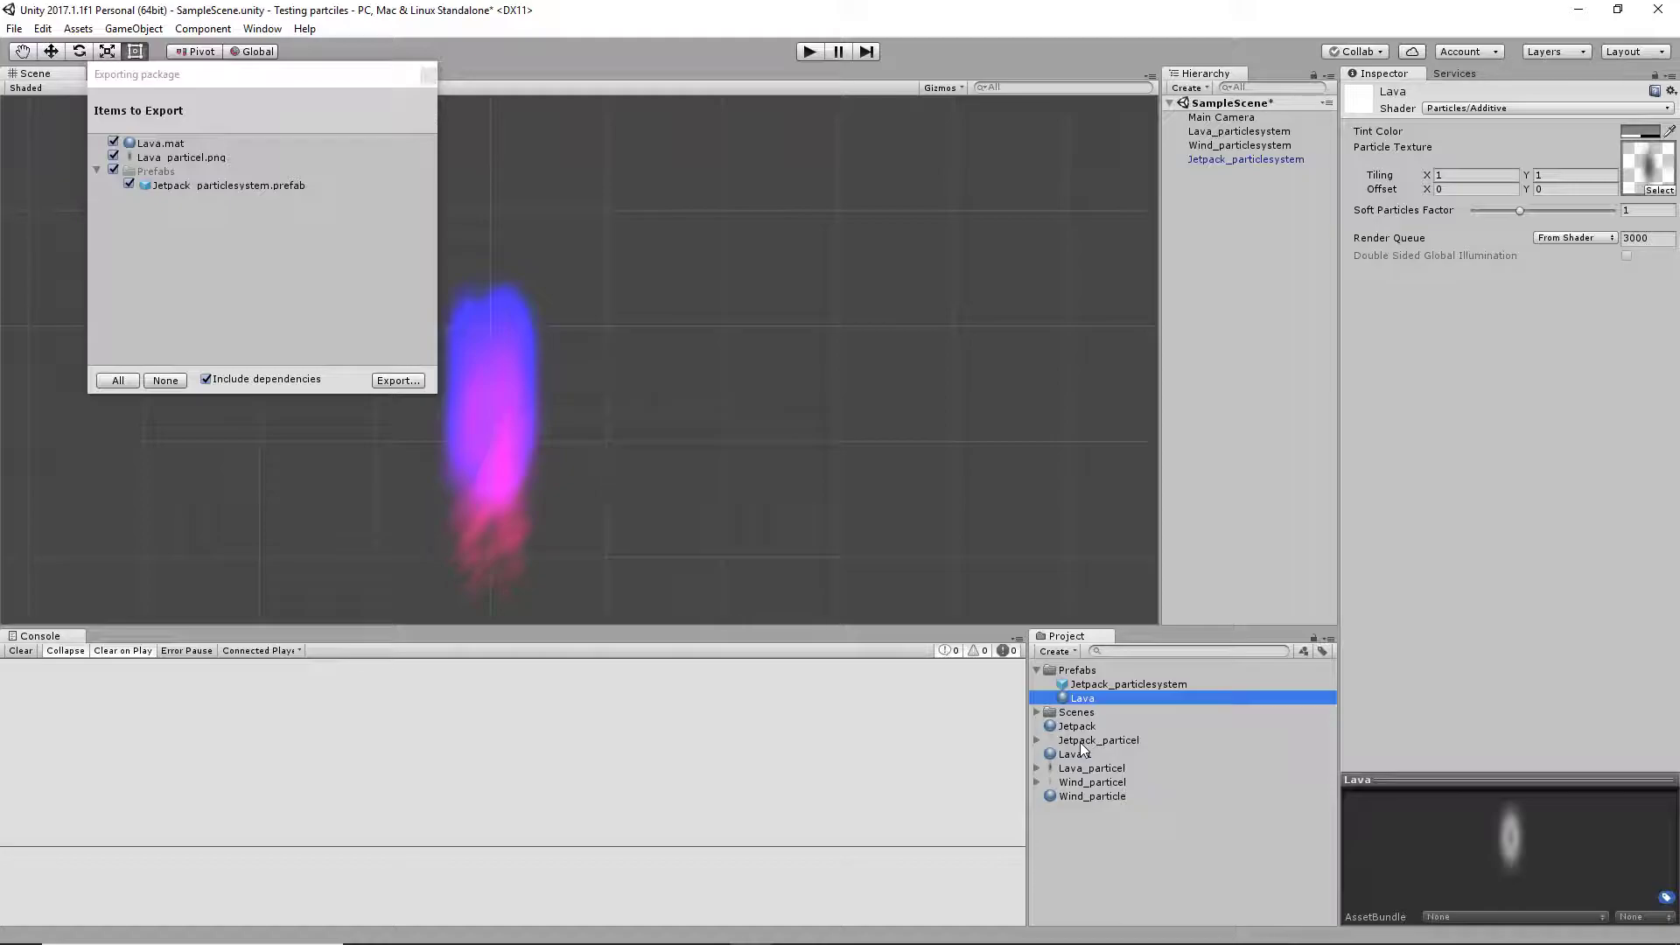
left_click_drag(1089, 769, 1082, 678)
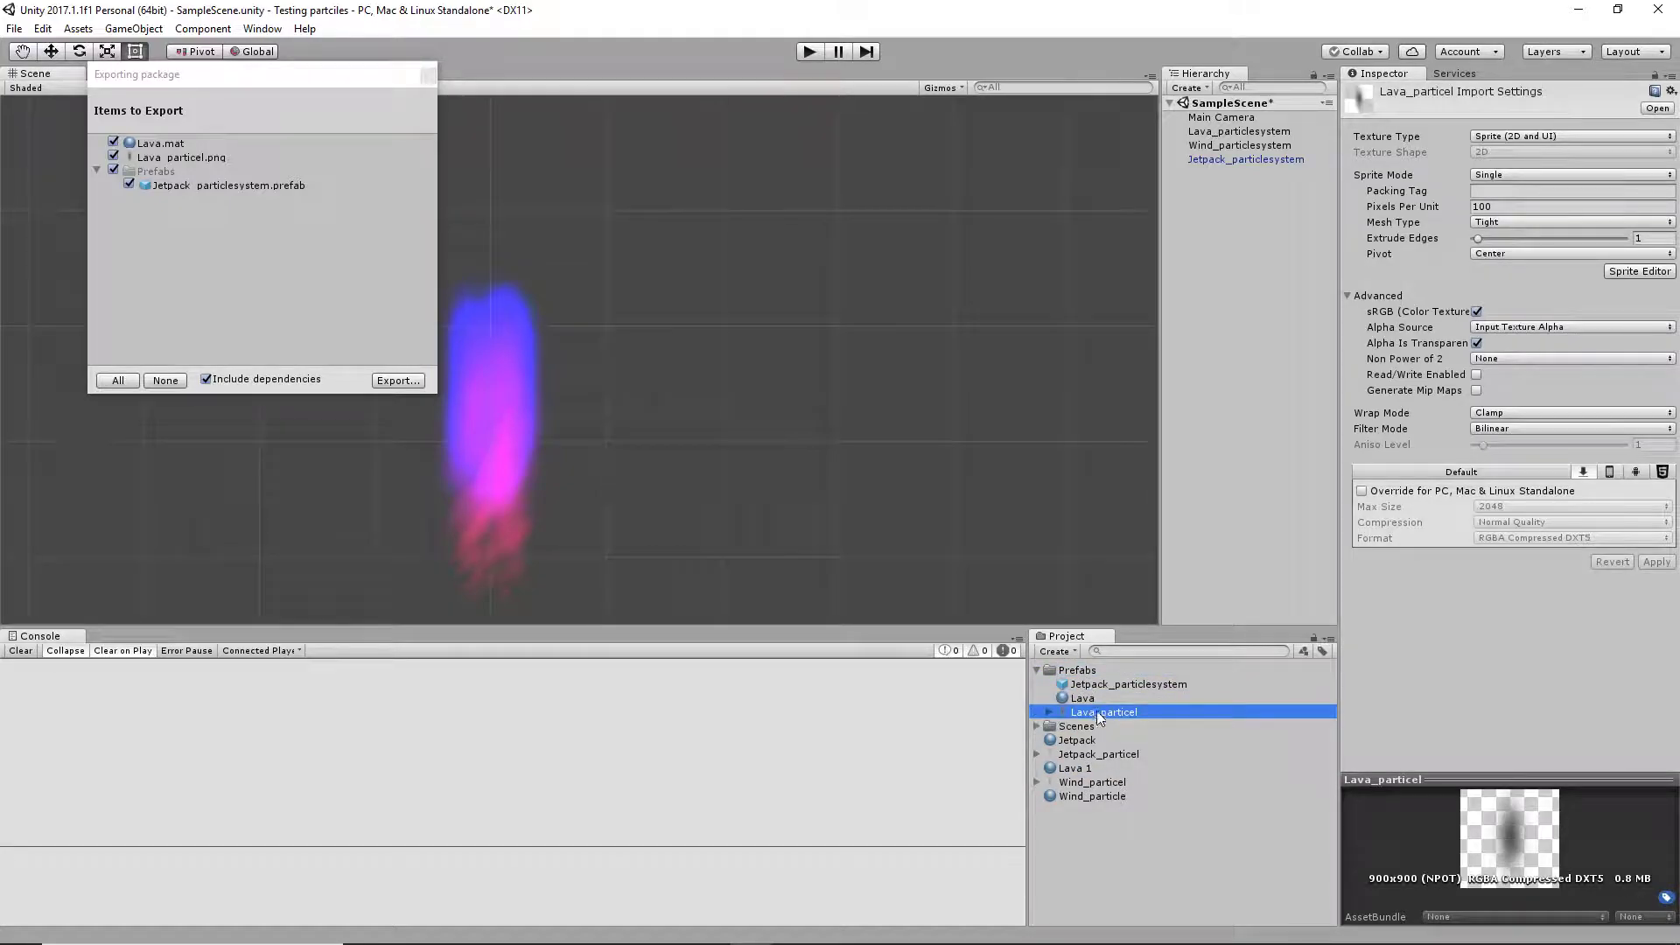
left_click(1090, 697)
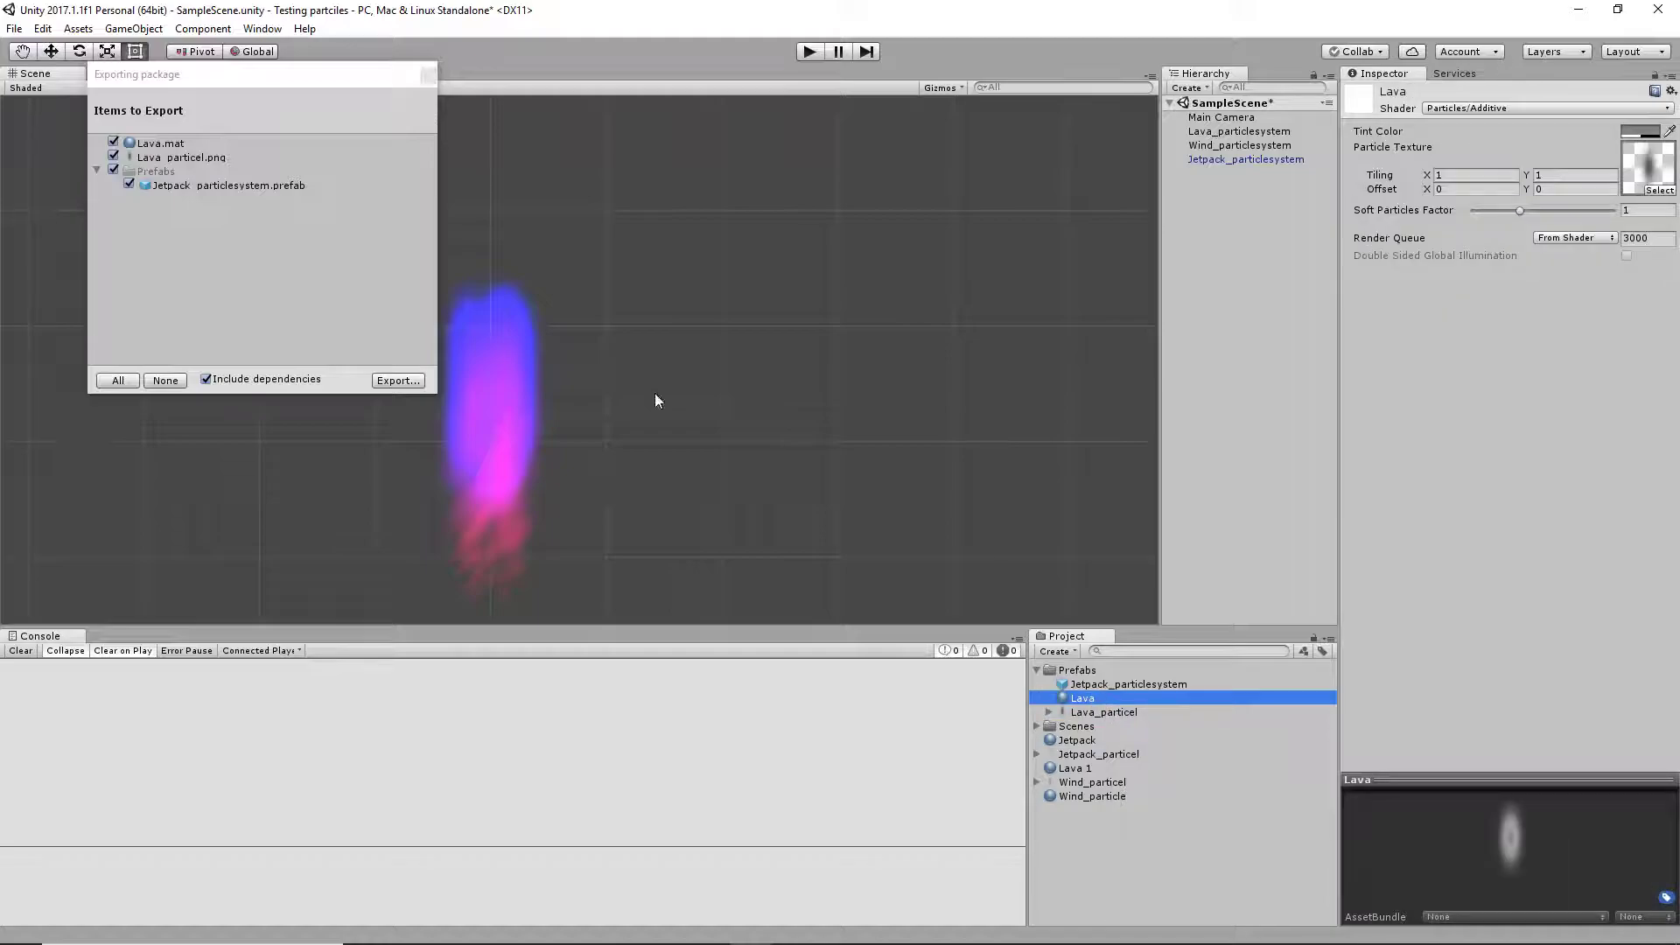
left_click(429, 77)
Export the Jetpack_particlesystem prefab with its dependencies as the unitypackage "JetPack Particles" in the Desktop's Exports folder
right_click(1124, 684)
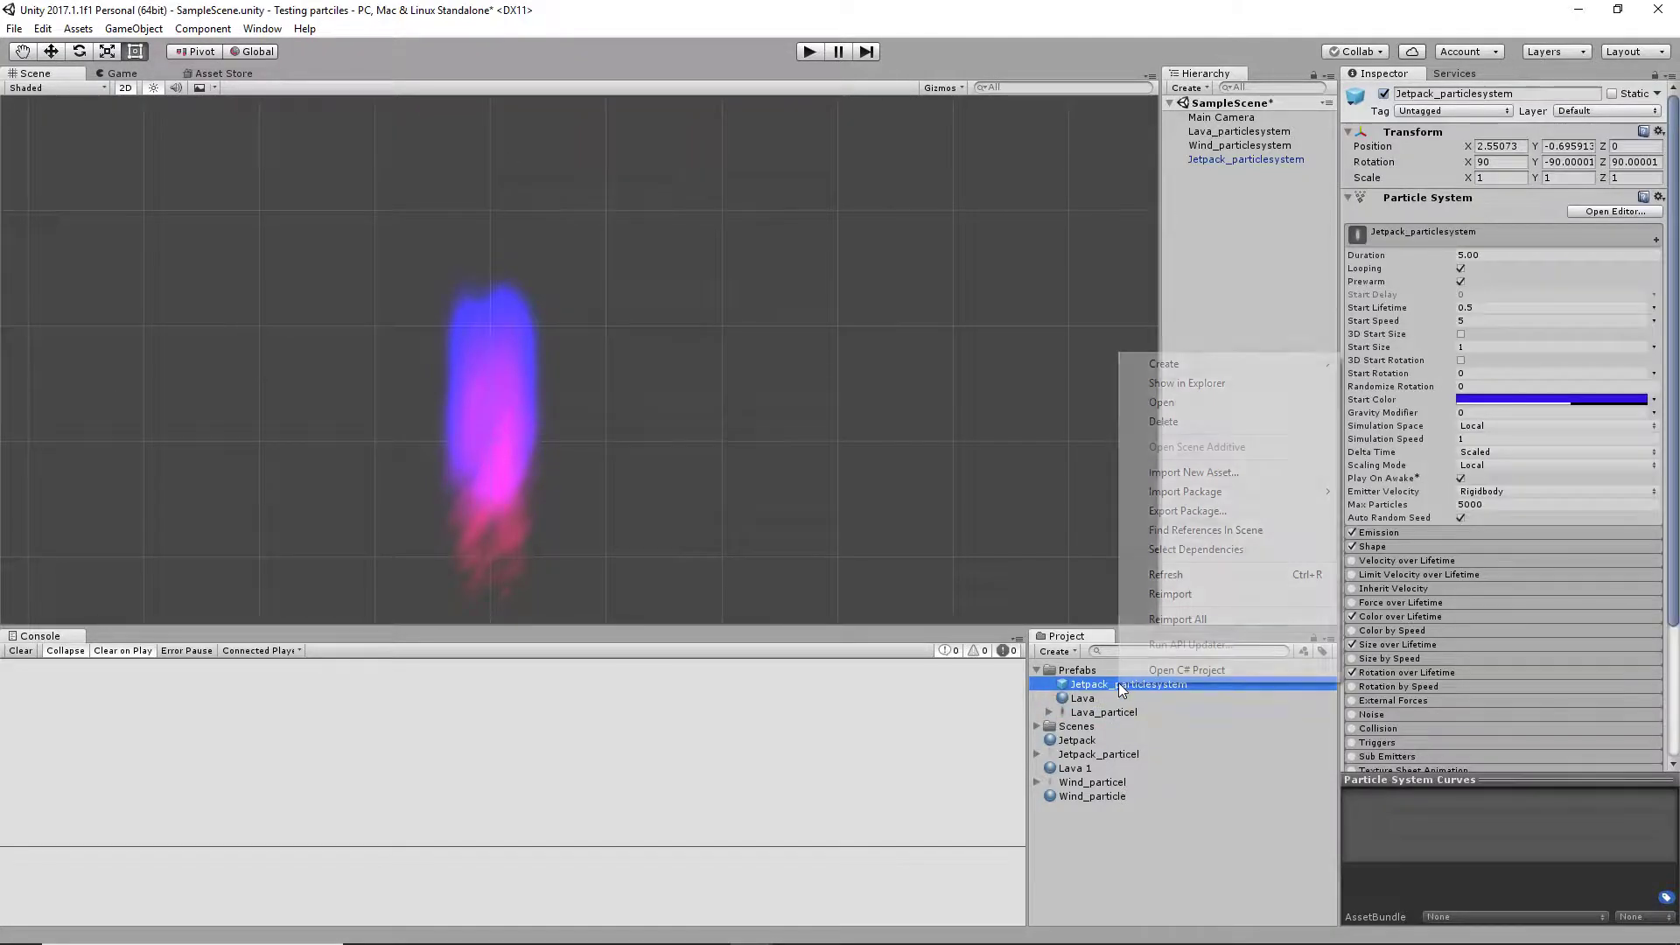
left_click(1198, 509)
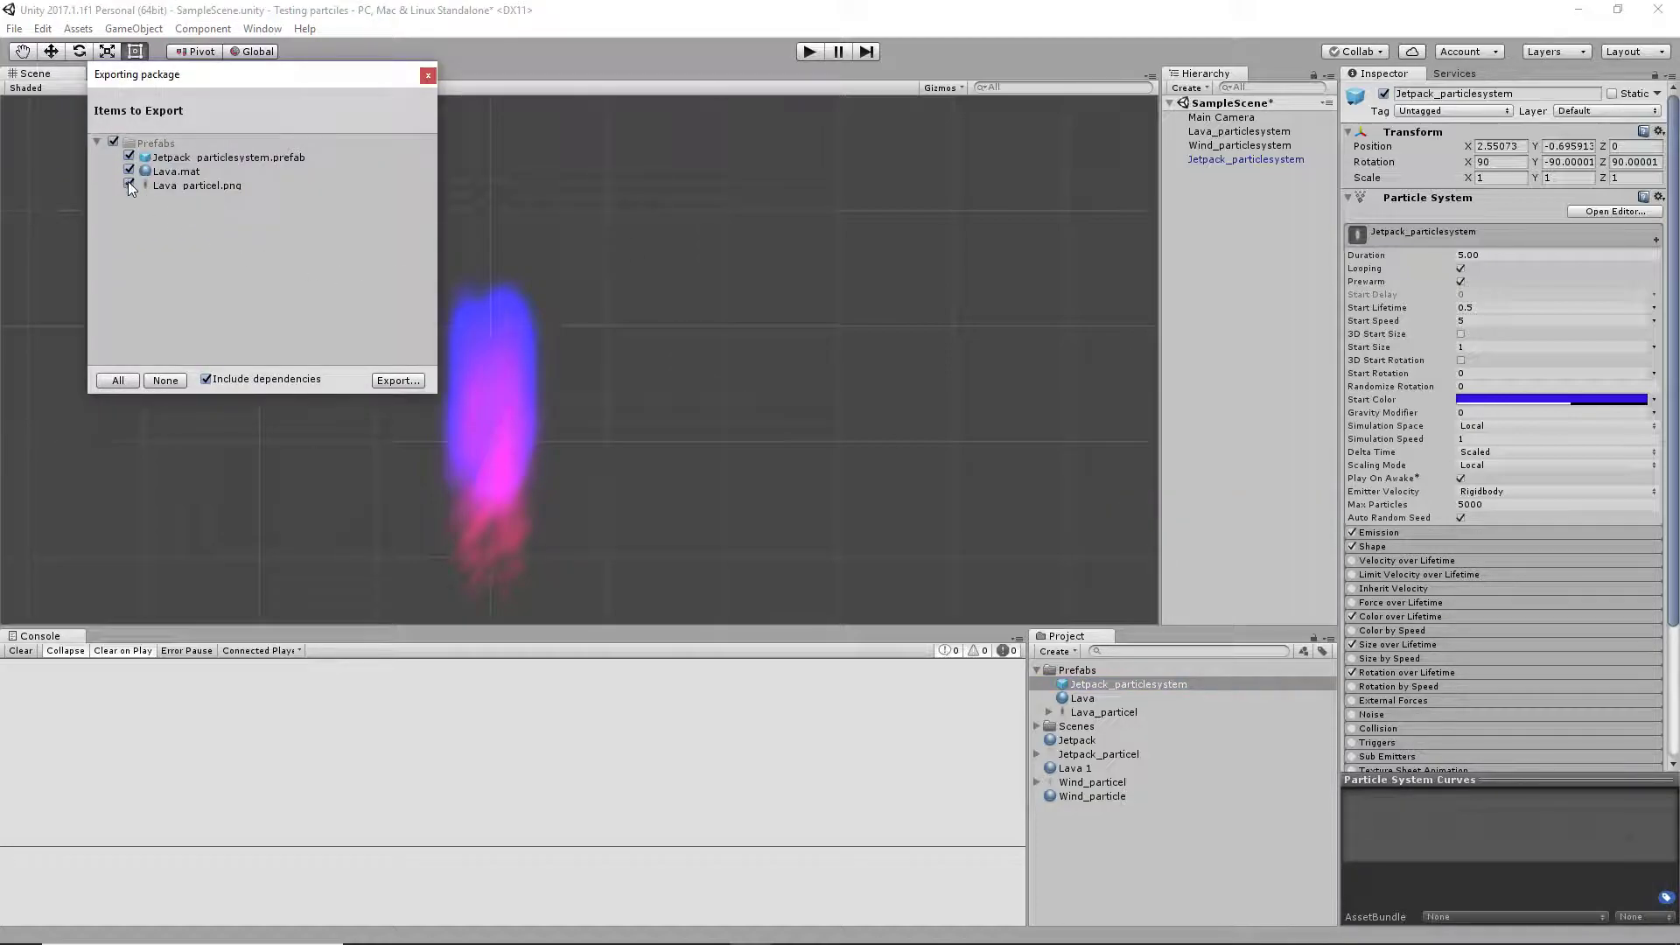
left_click(398, 380)
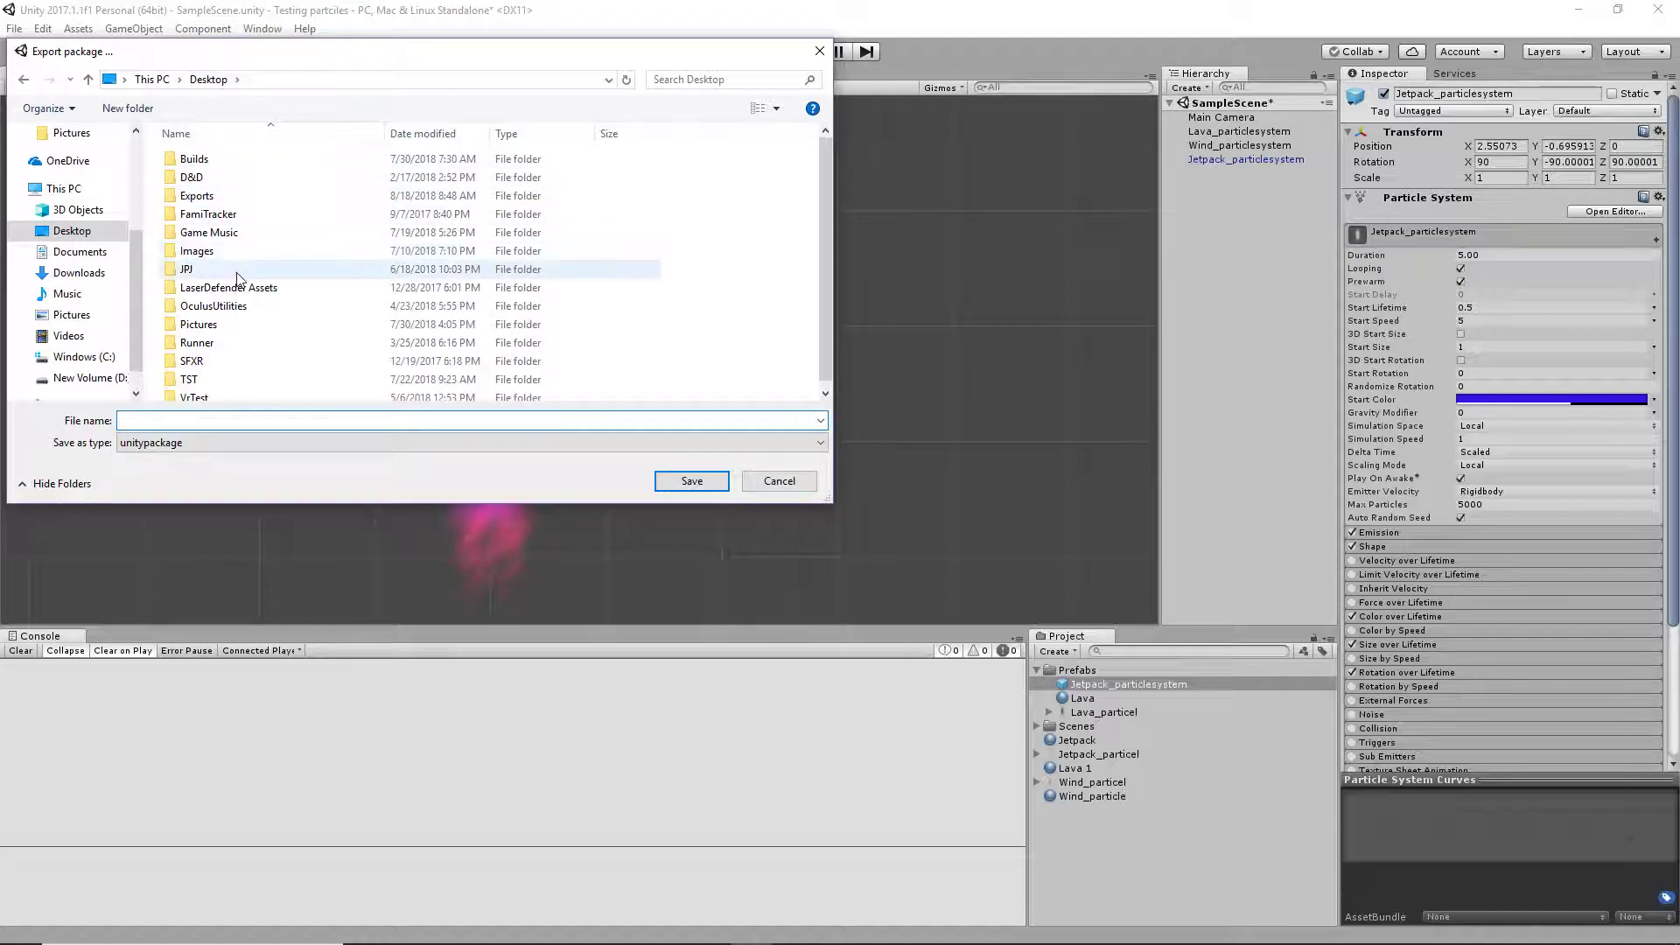
scroll(238, 280, "down", 1)
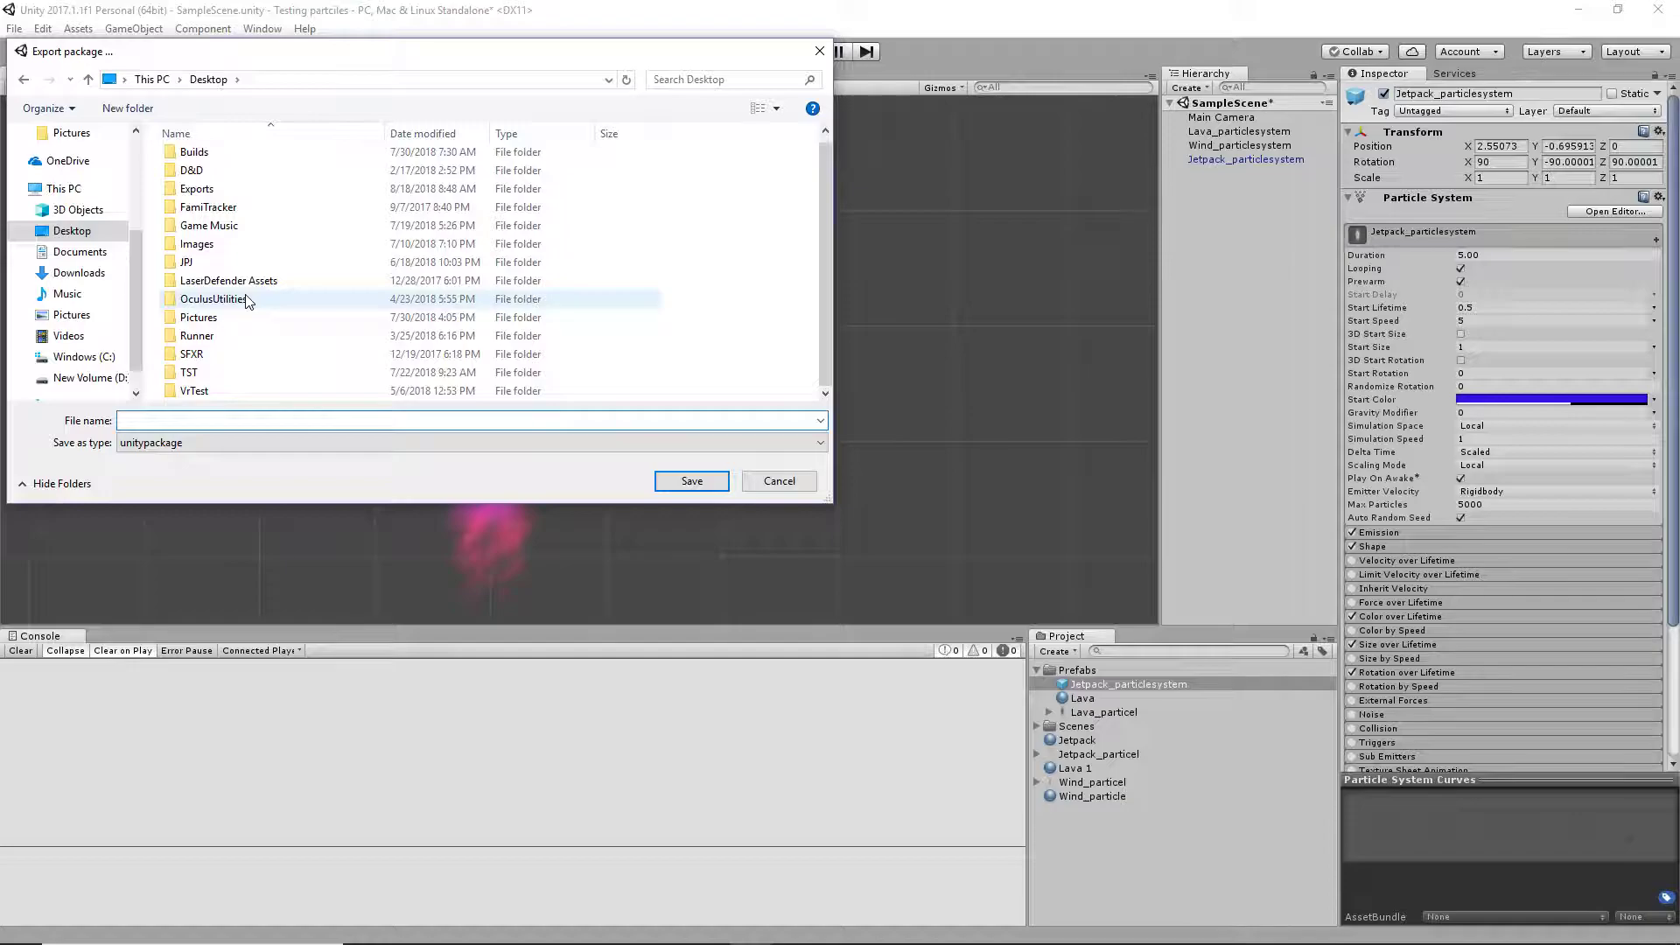
double_click(245, 191)
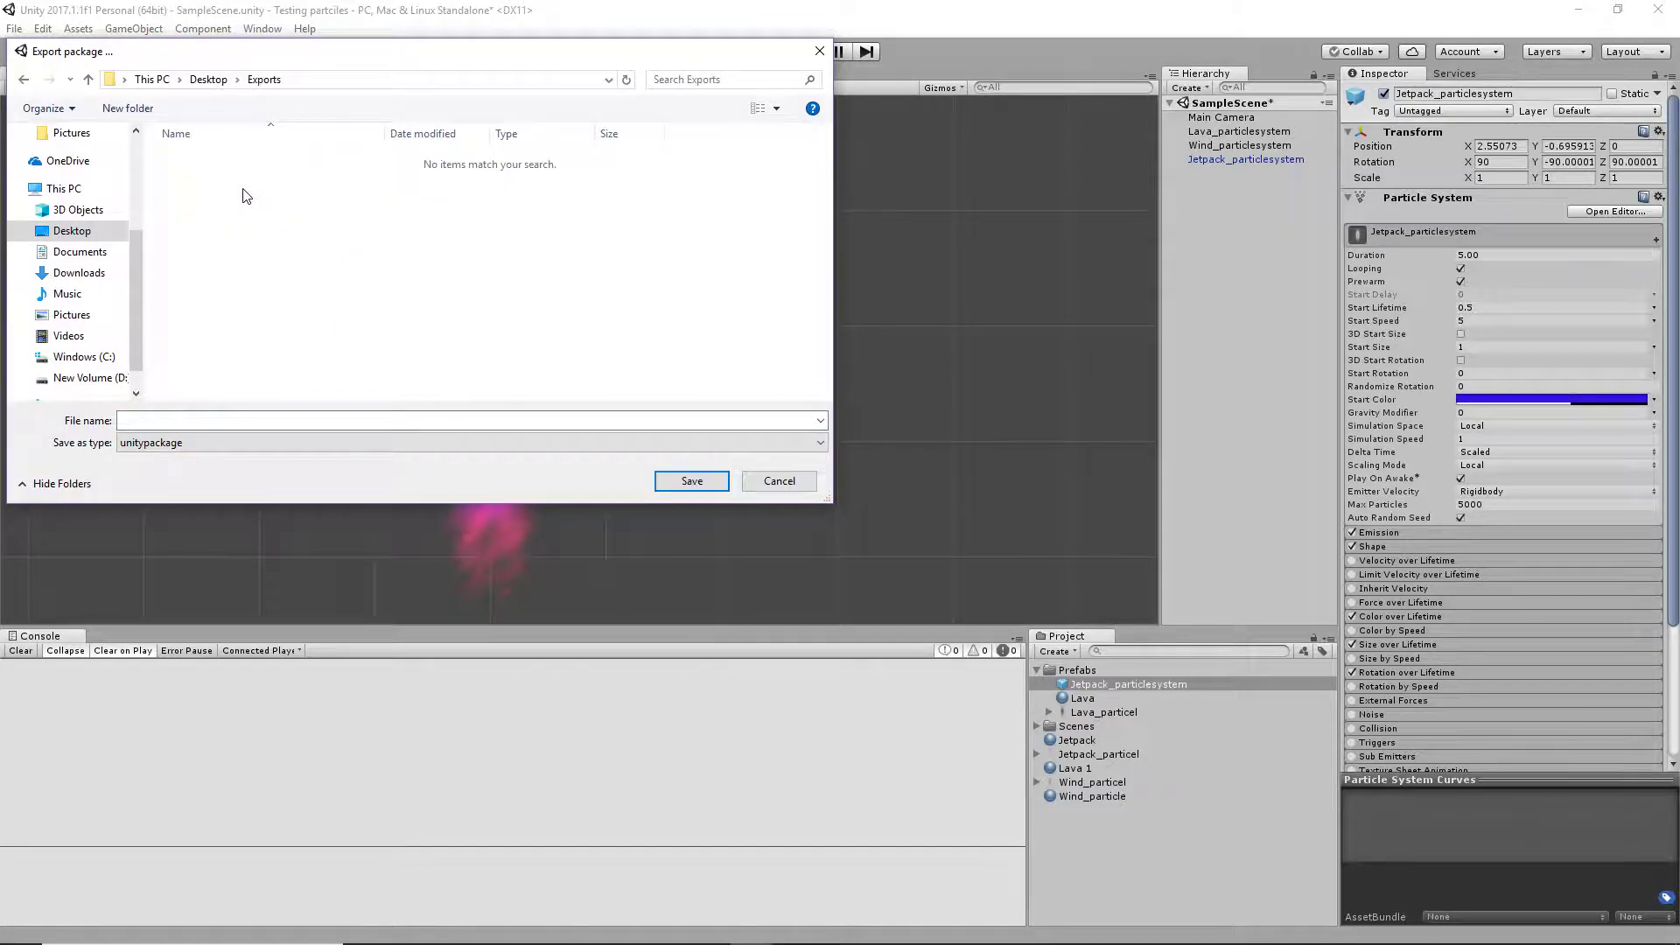
left_click(576, 417)
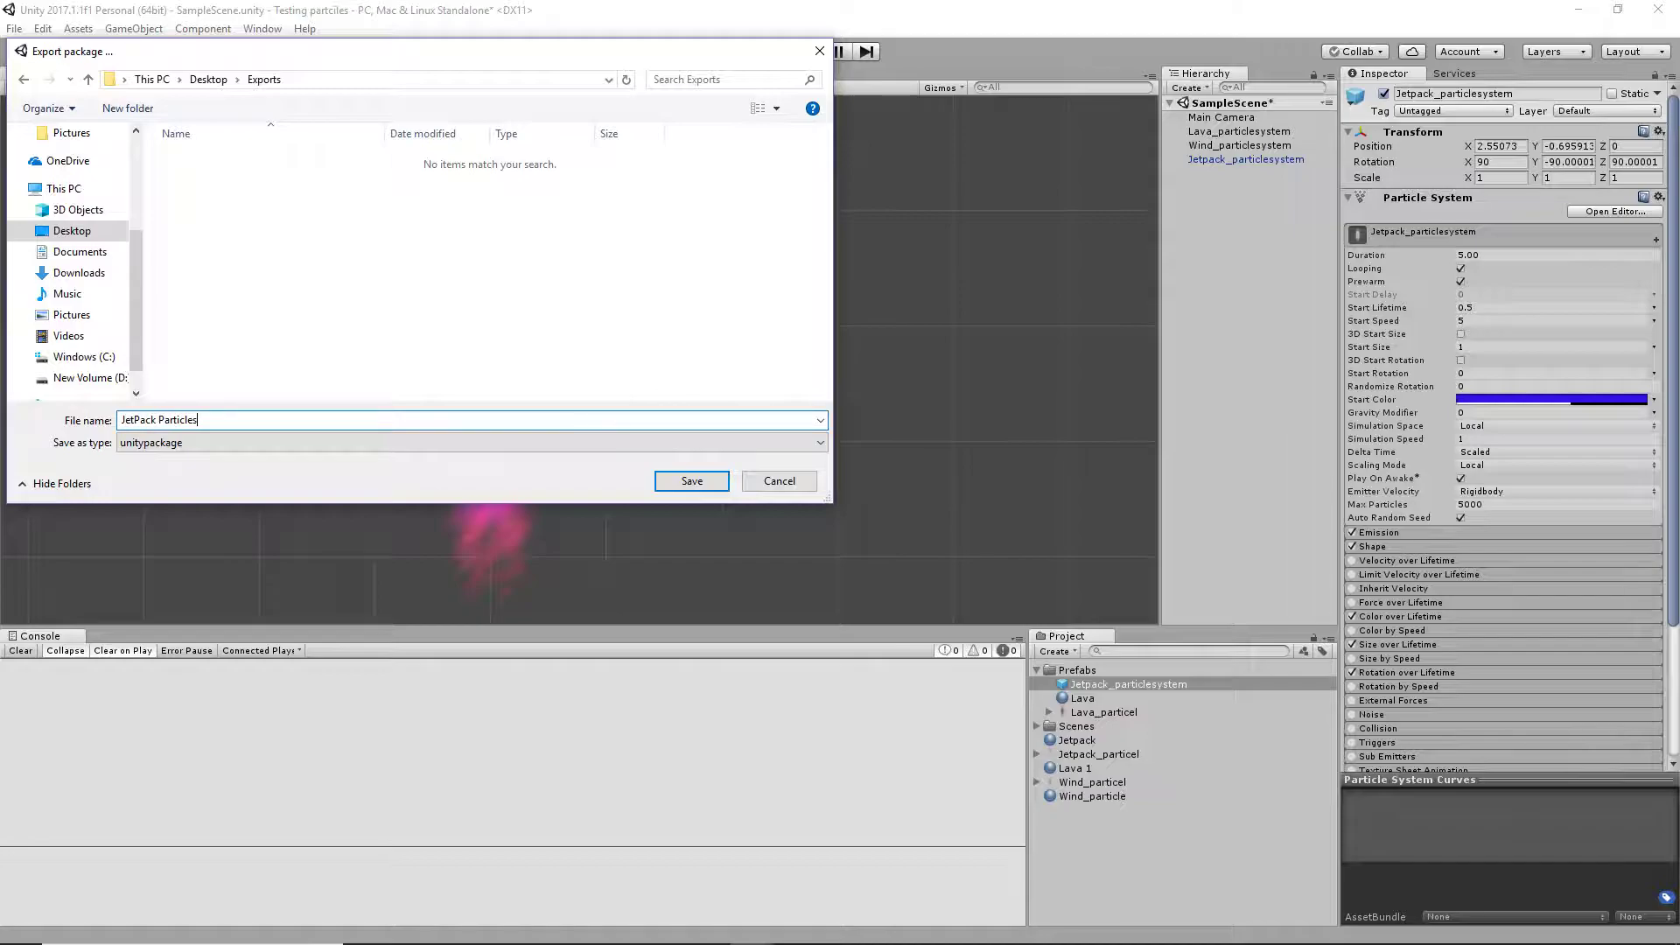
key("Return")
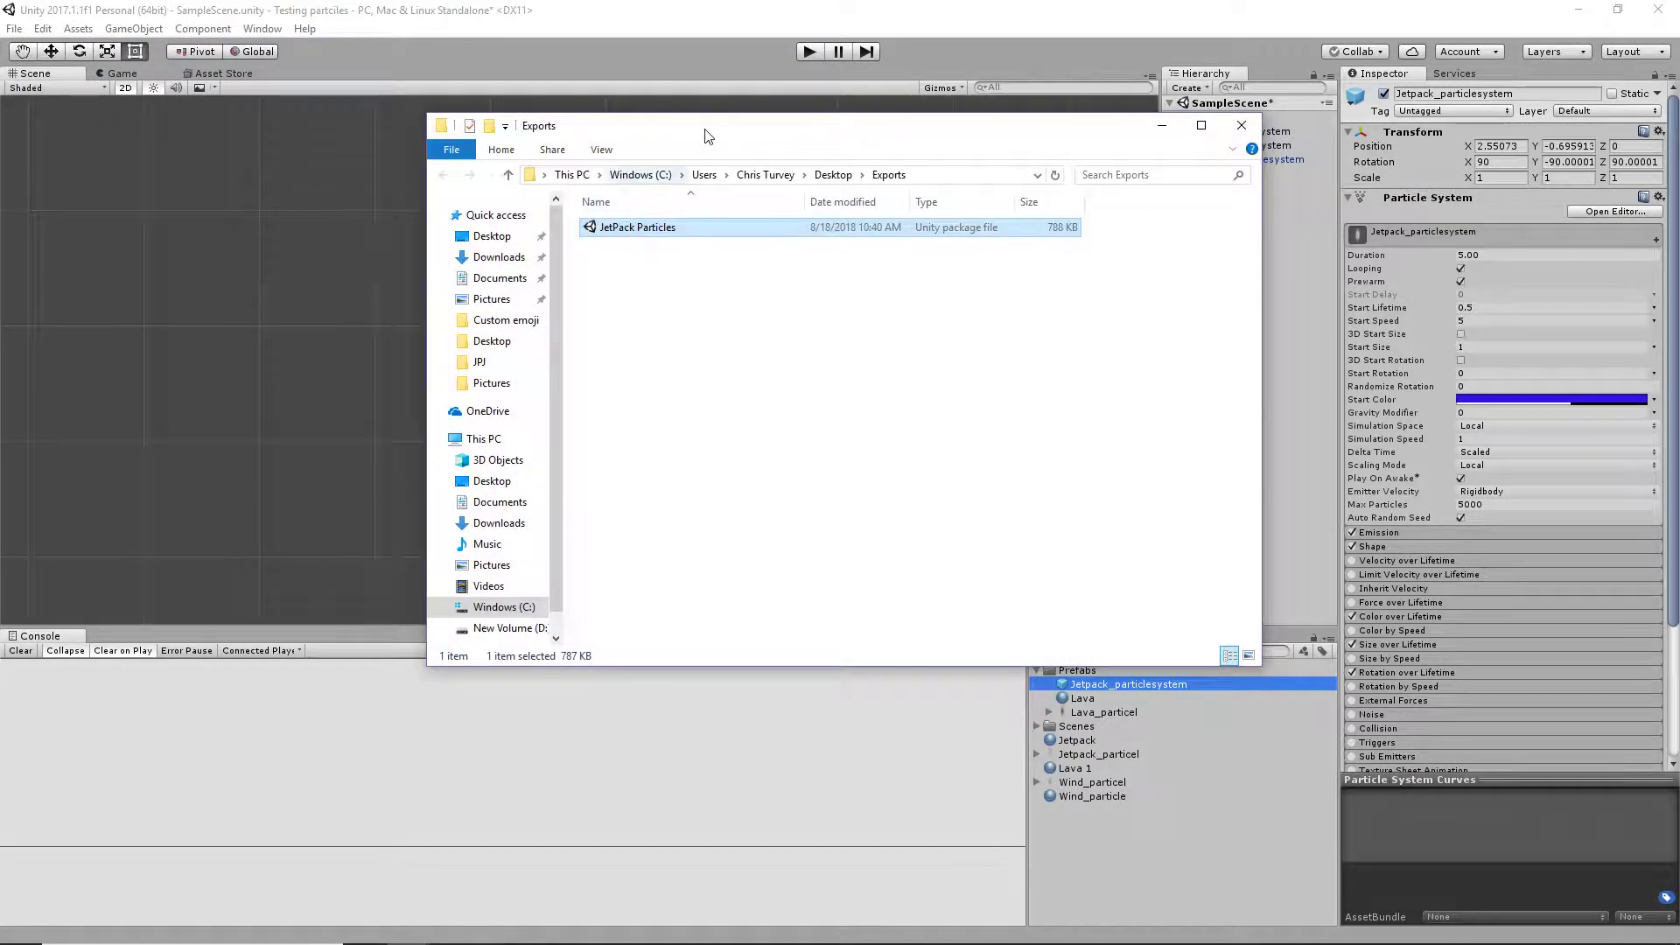
Move the Exports folder window aside, minimize the current project and switch to the Unity project Jet Pack Jack
left_click_drag(707, 138, 568, 148)
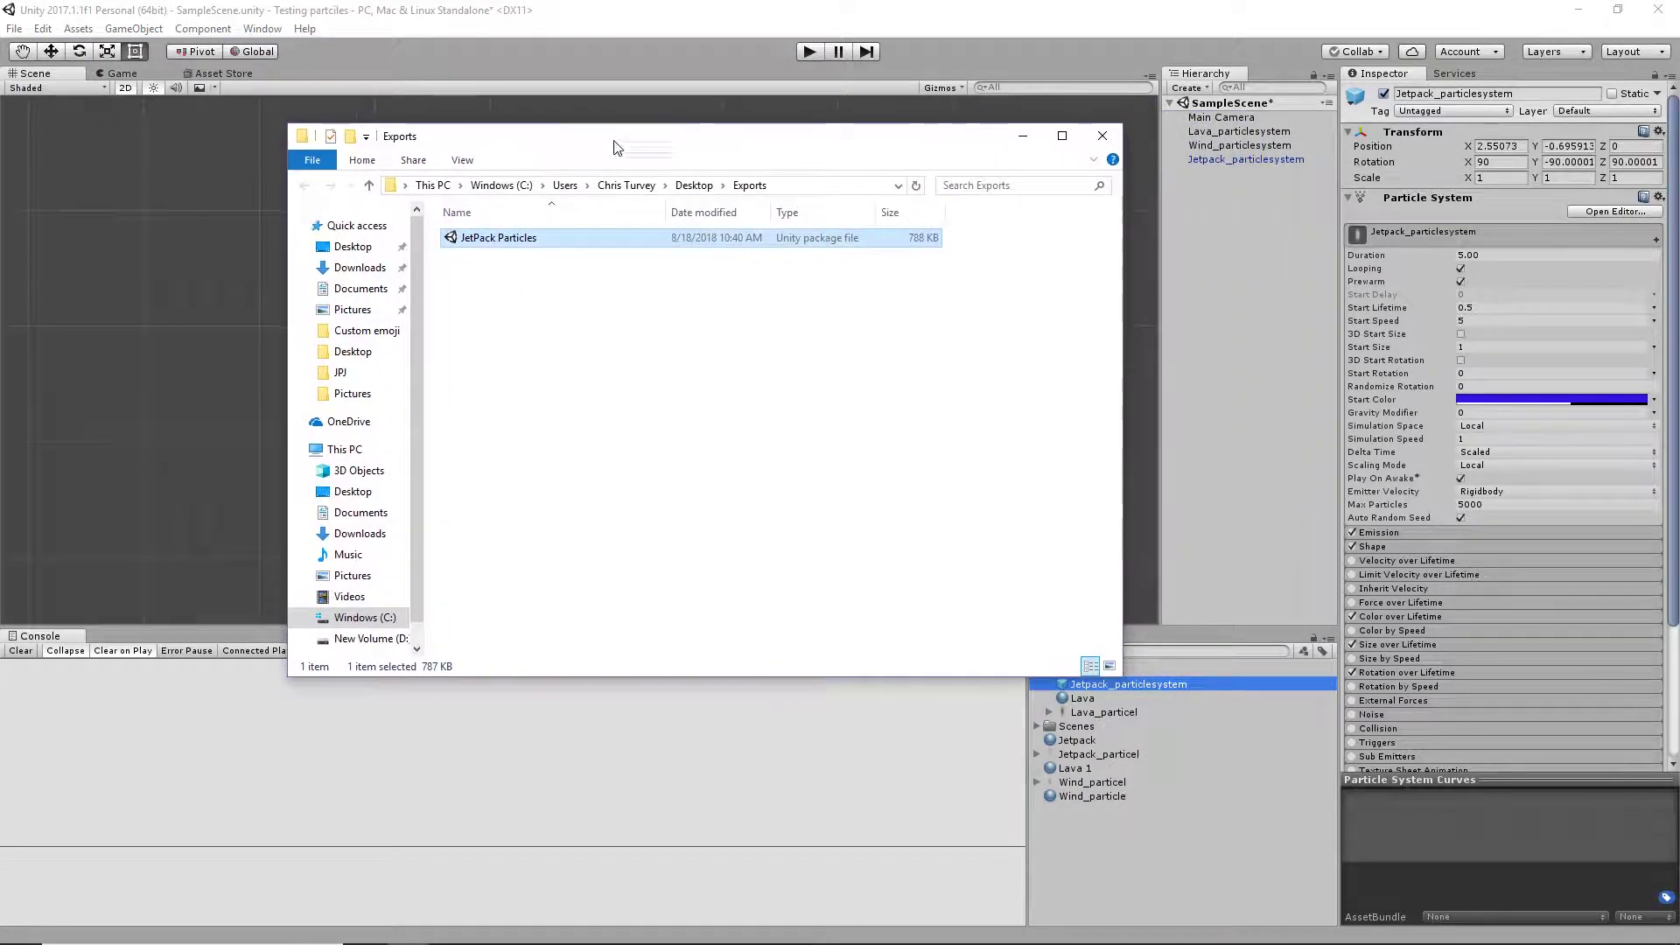
left_click(1575, 15)
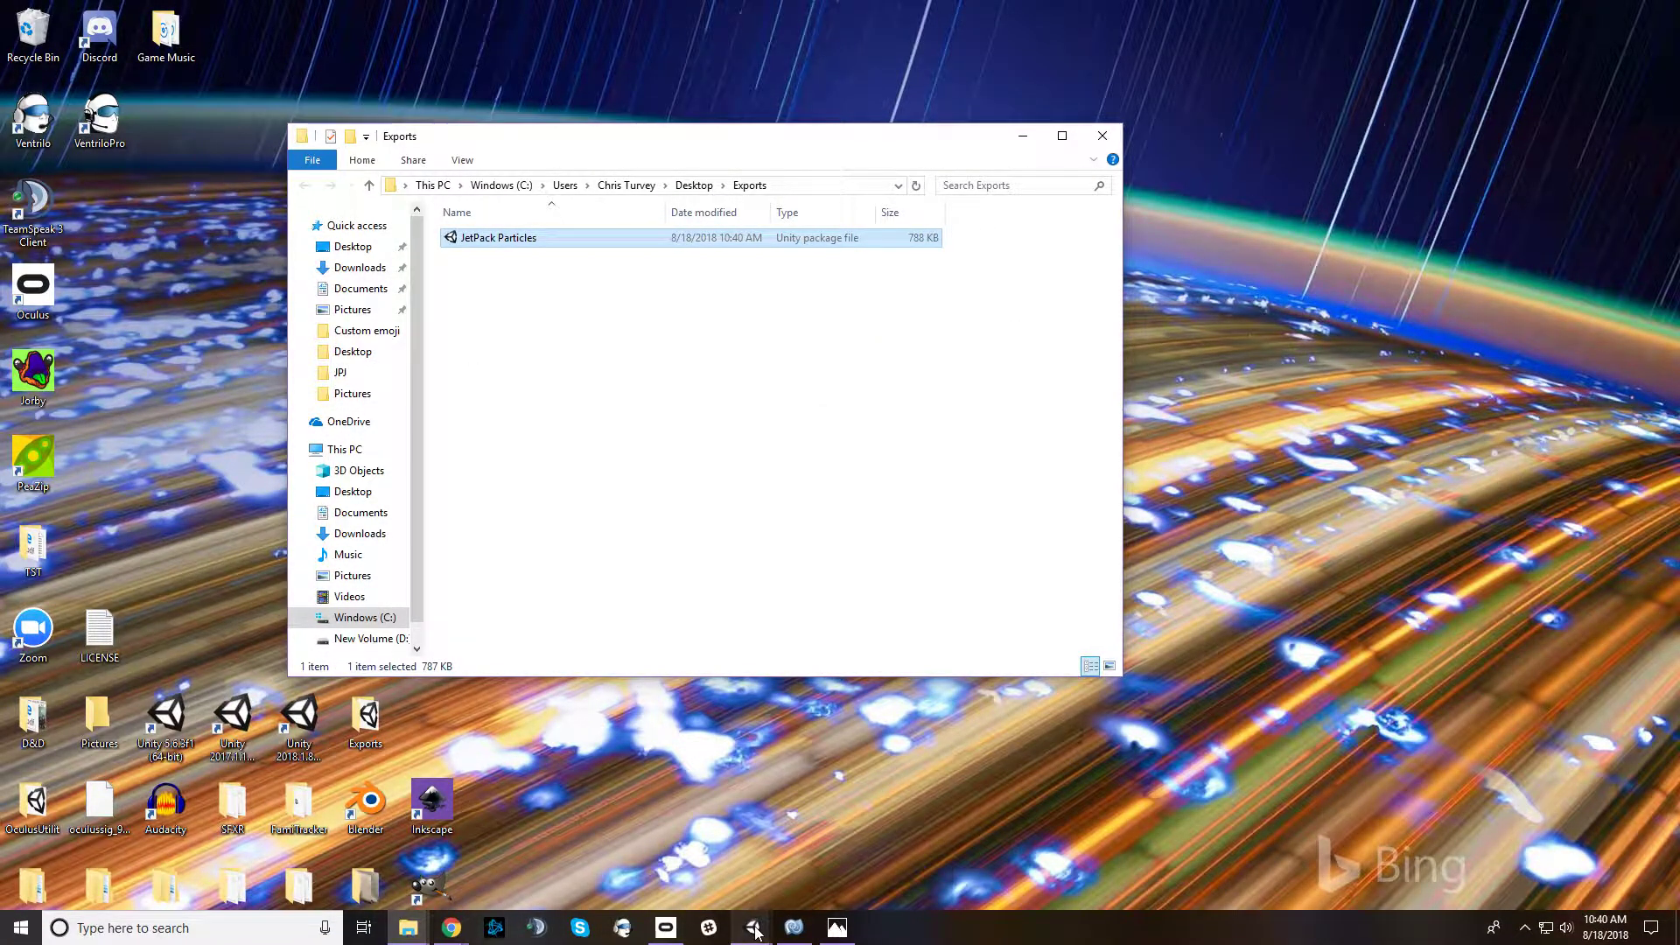
mouse_move(754, 932)
left_click(665, 849)
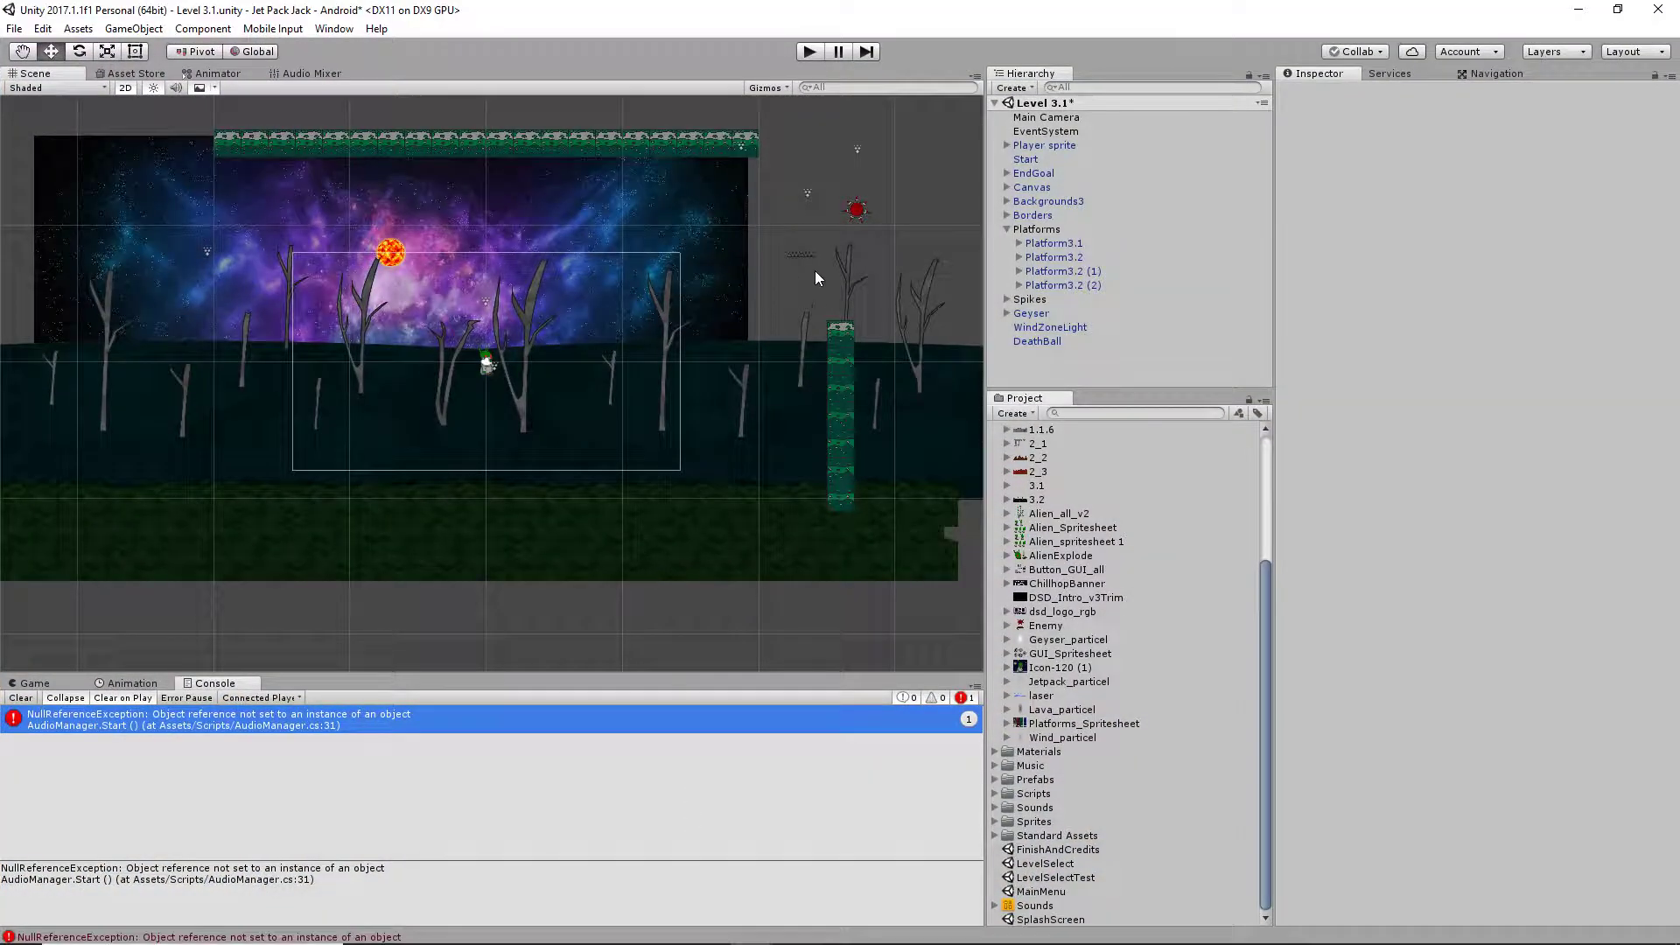
Import all items of the custom package JetPack Particles from the Exports folder into the project
left_click(79, 30)
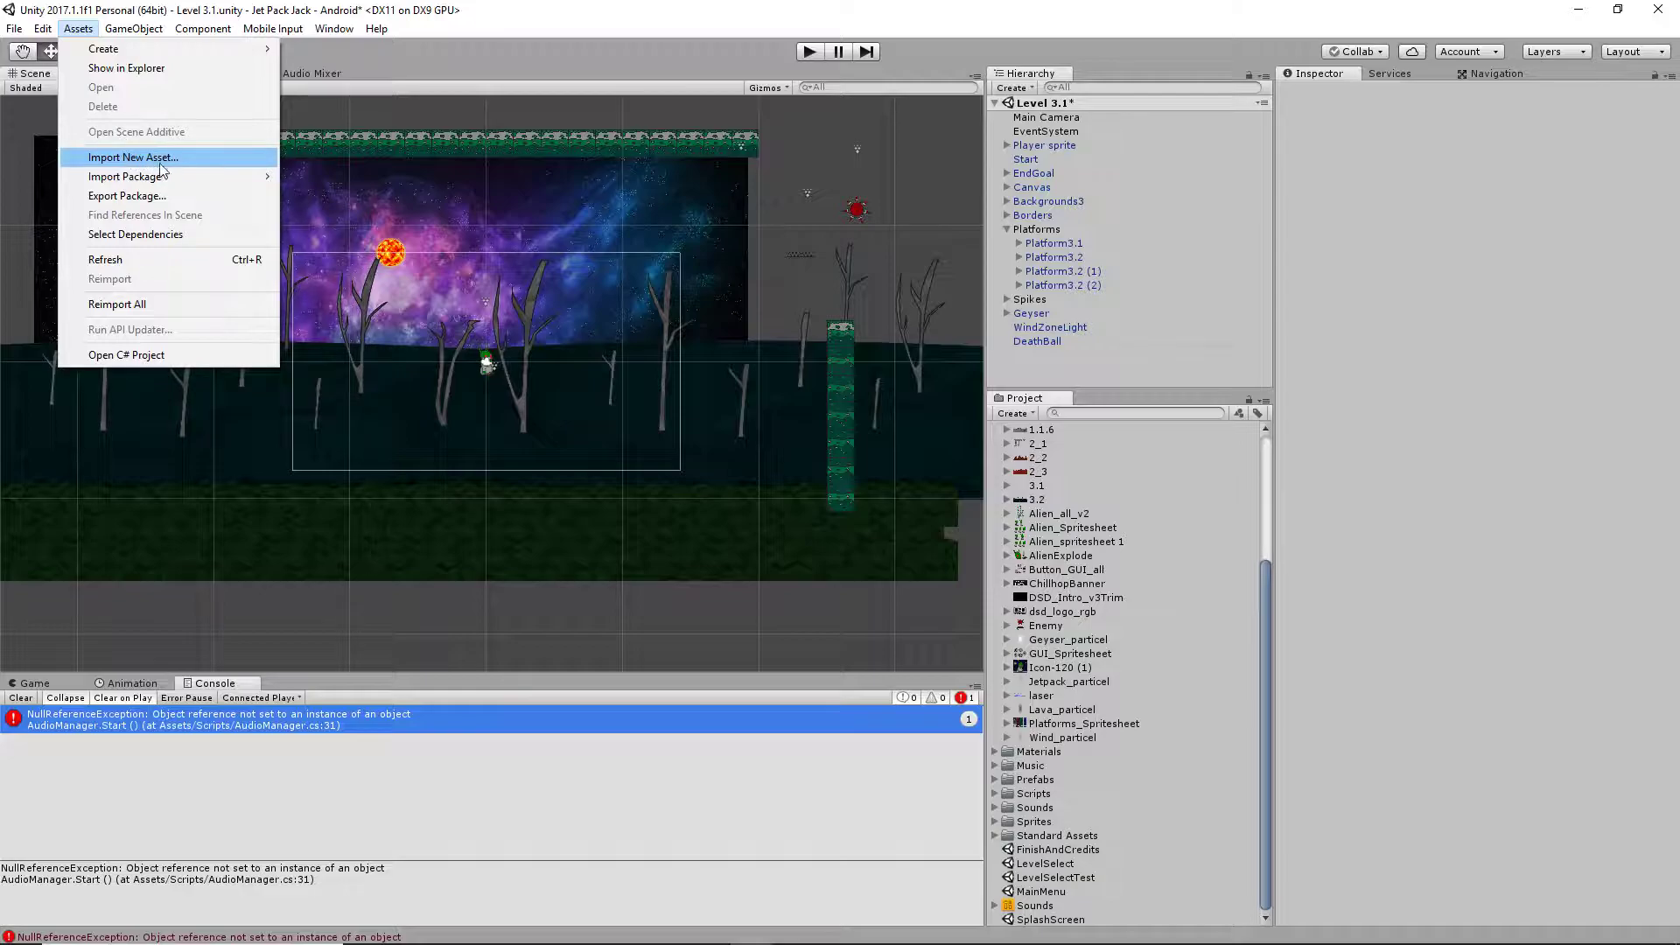
mouse_move(156, 177)
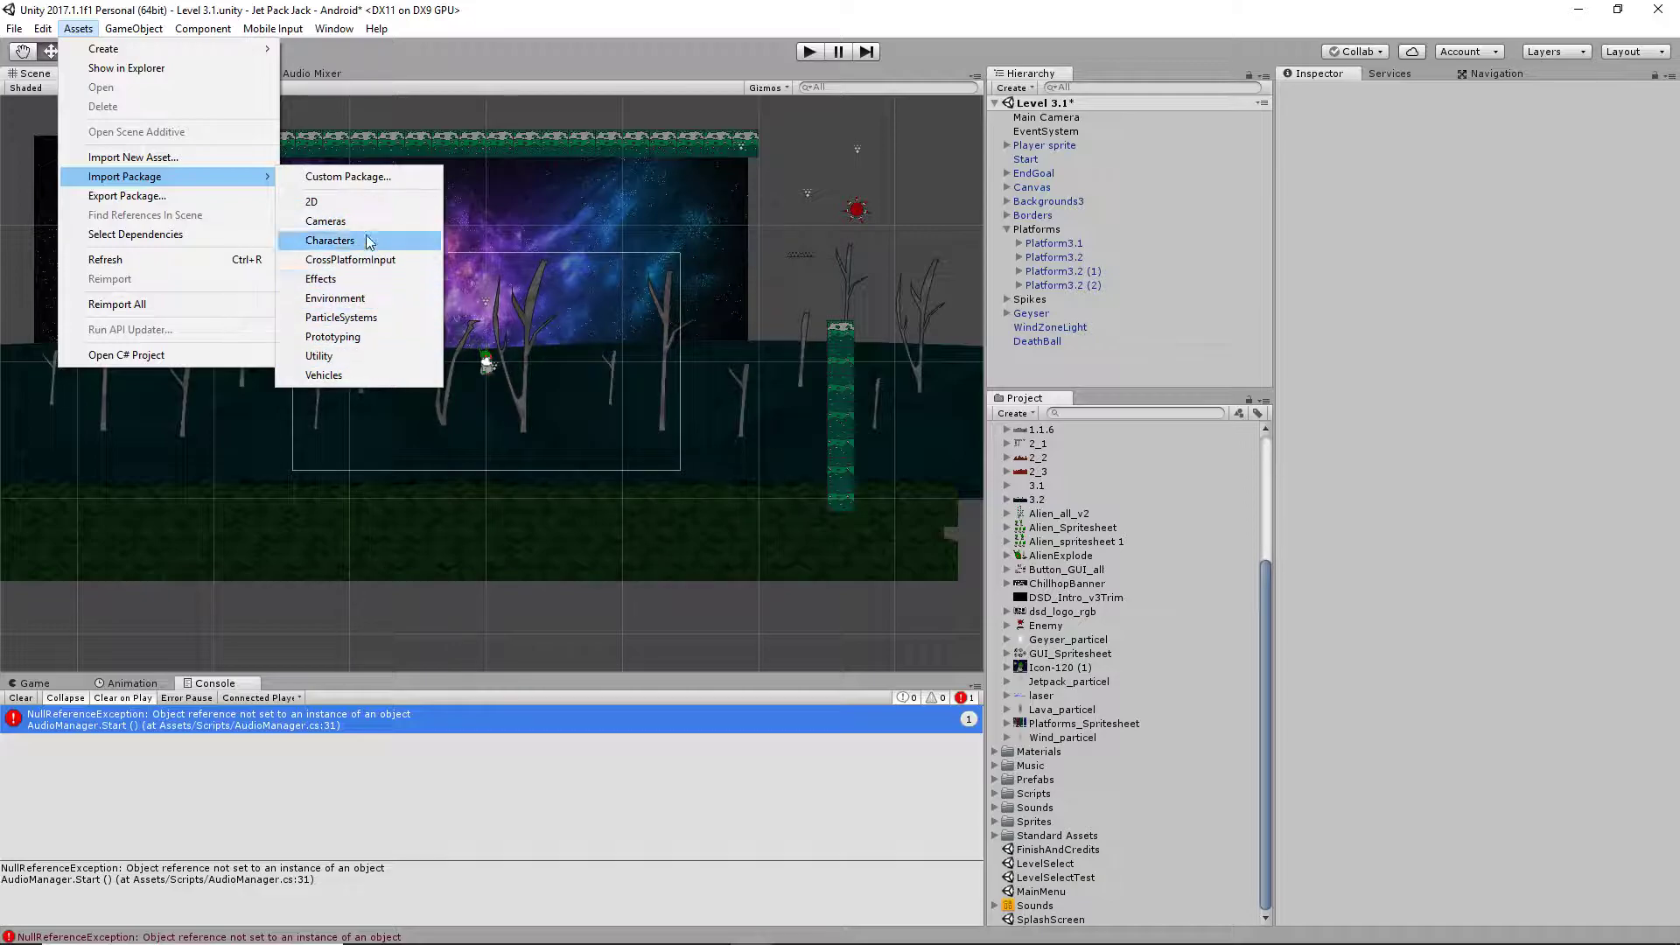
left_click(363, 178)
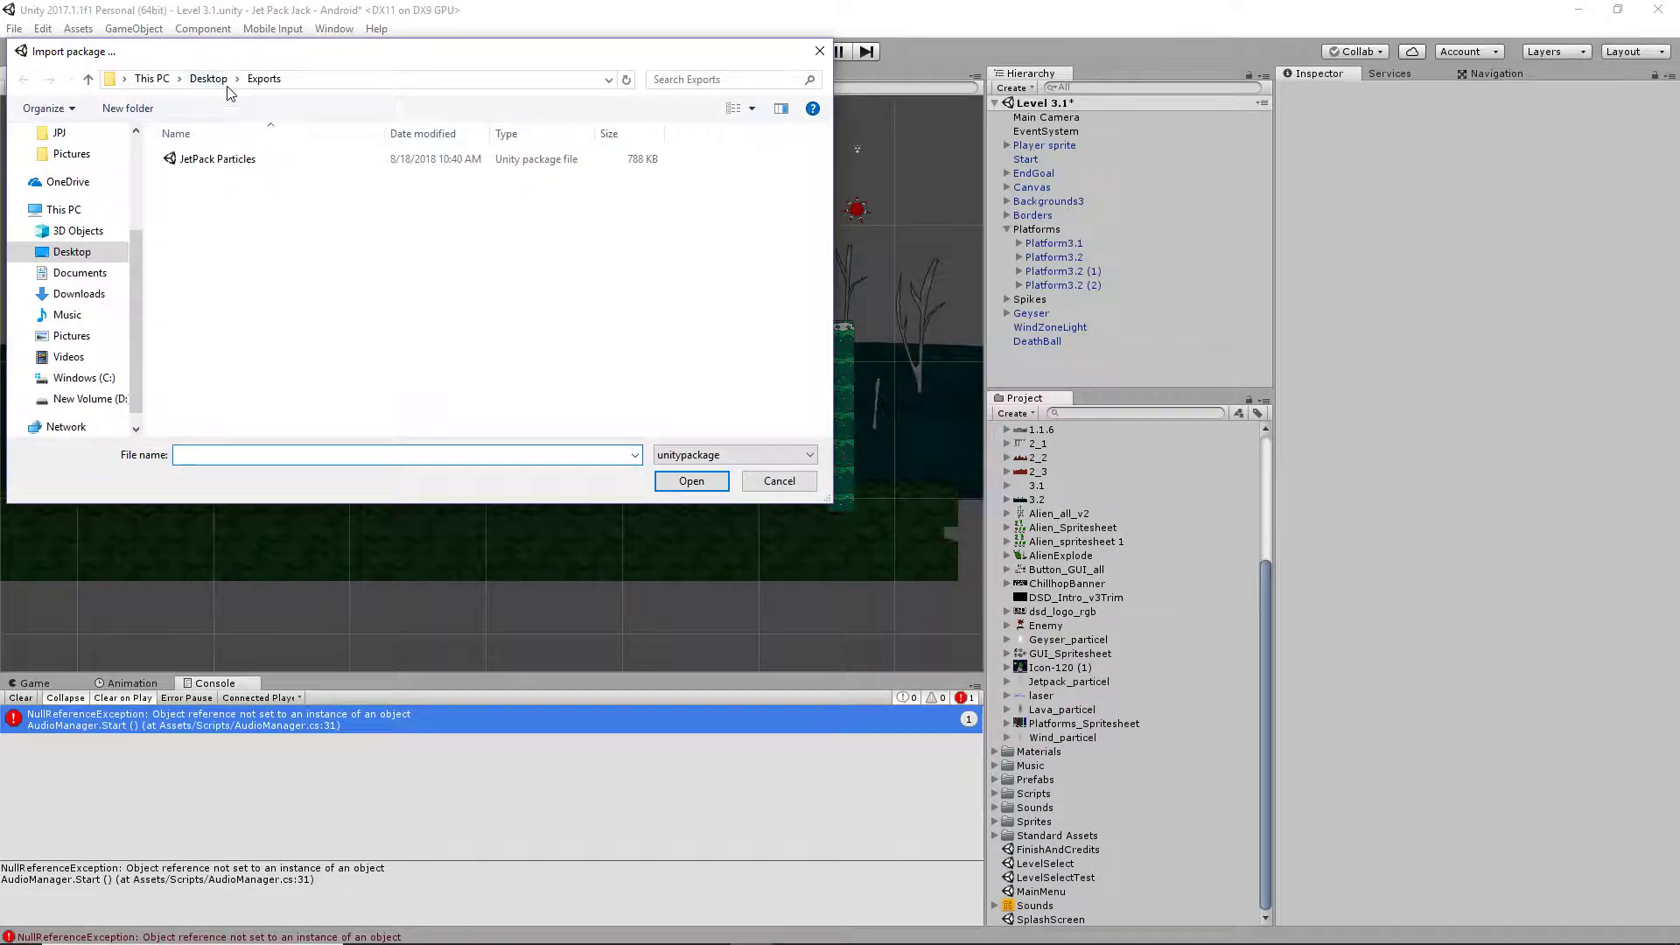
left_click(206, 166)
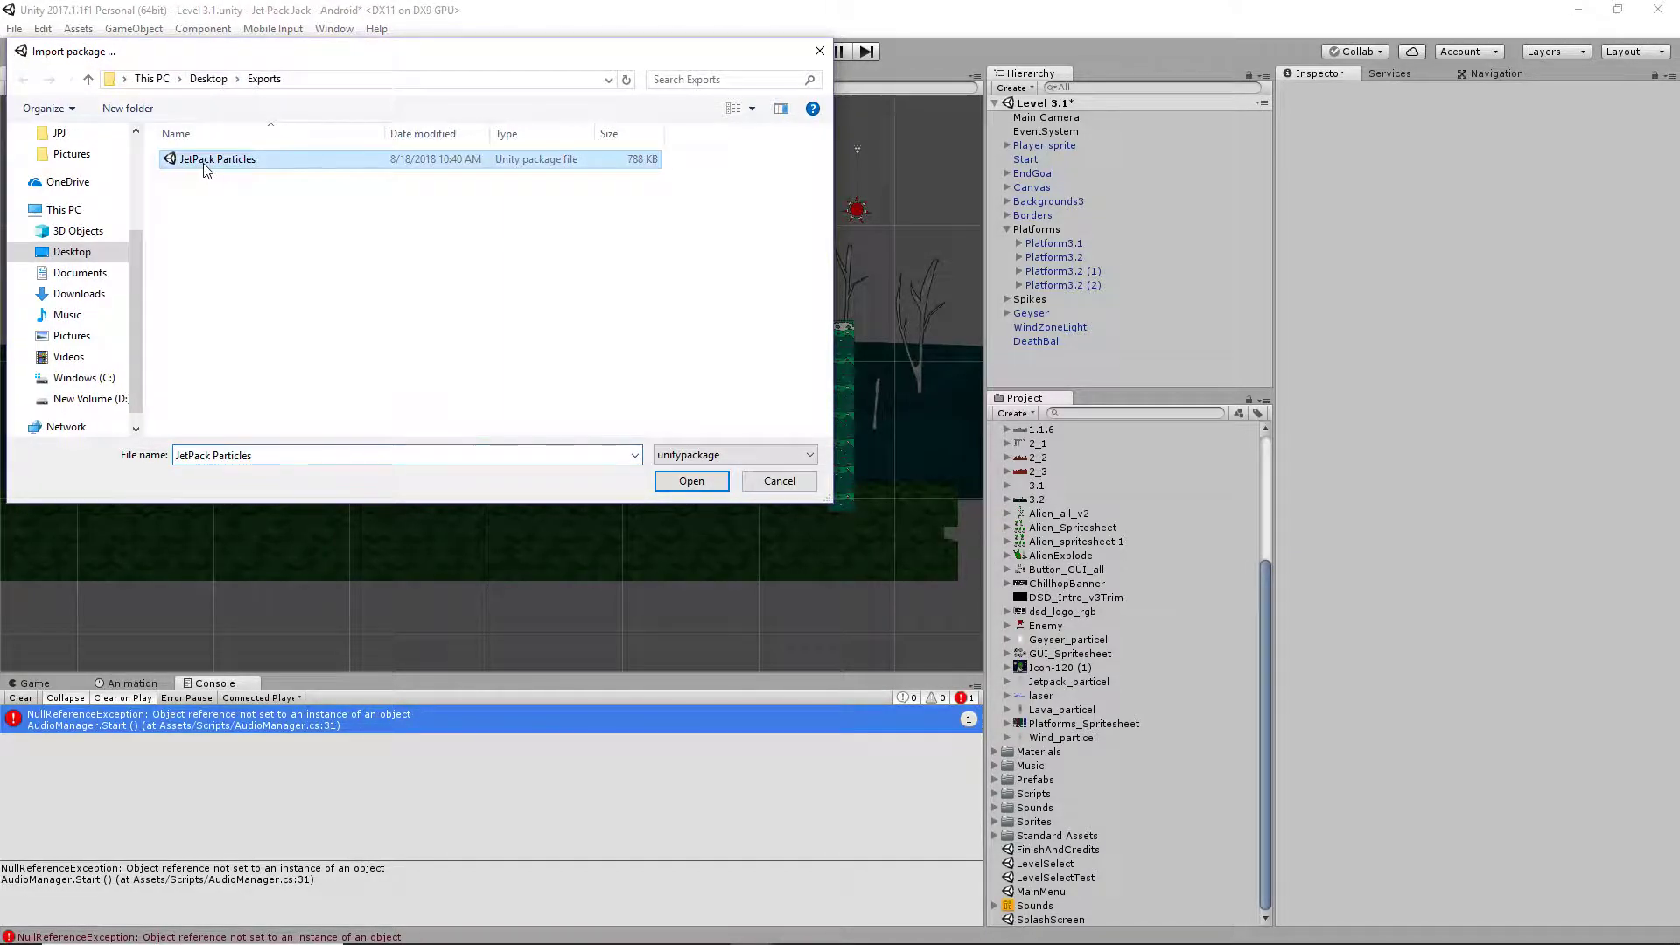
left_click(691, 482)
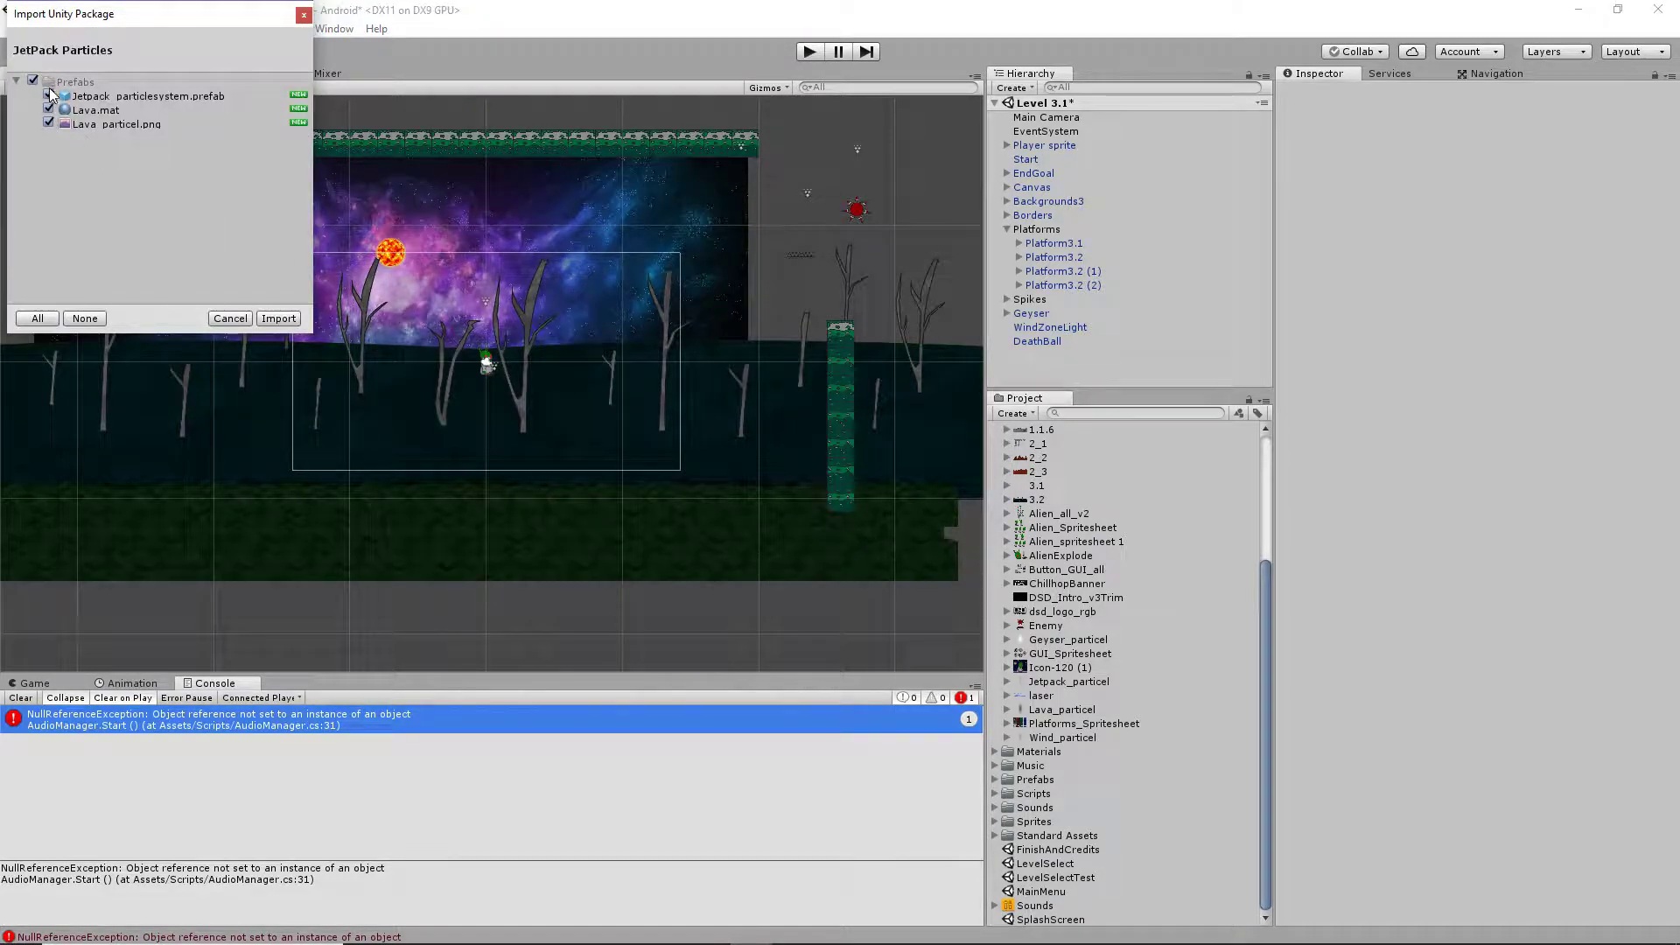
left_click(279, 318)
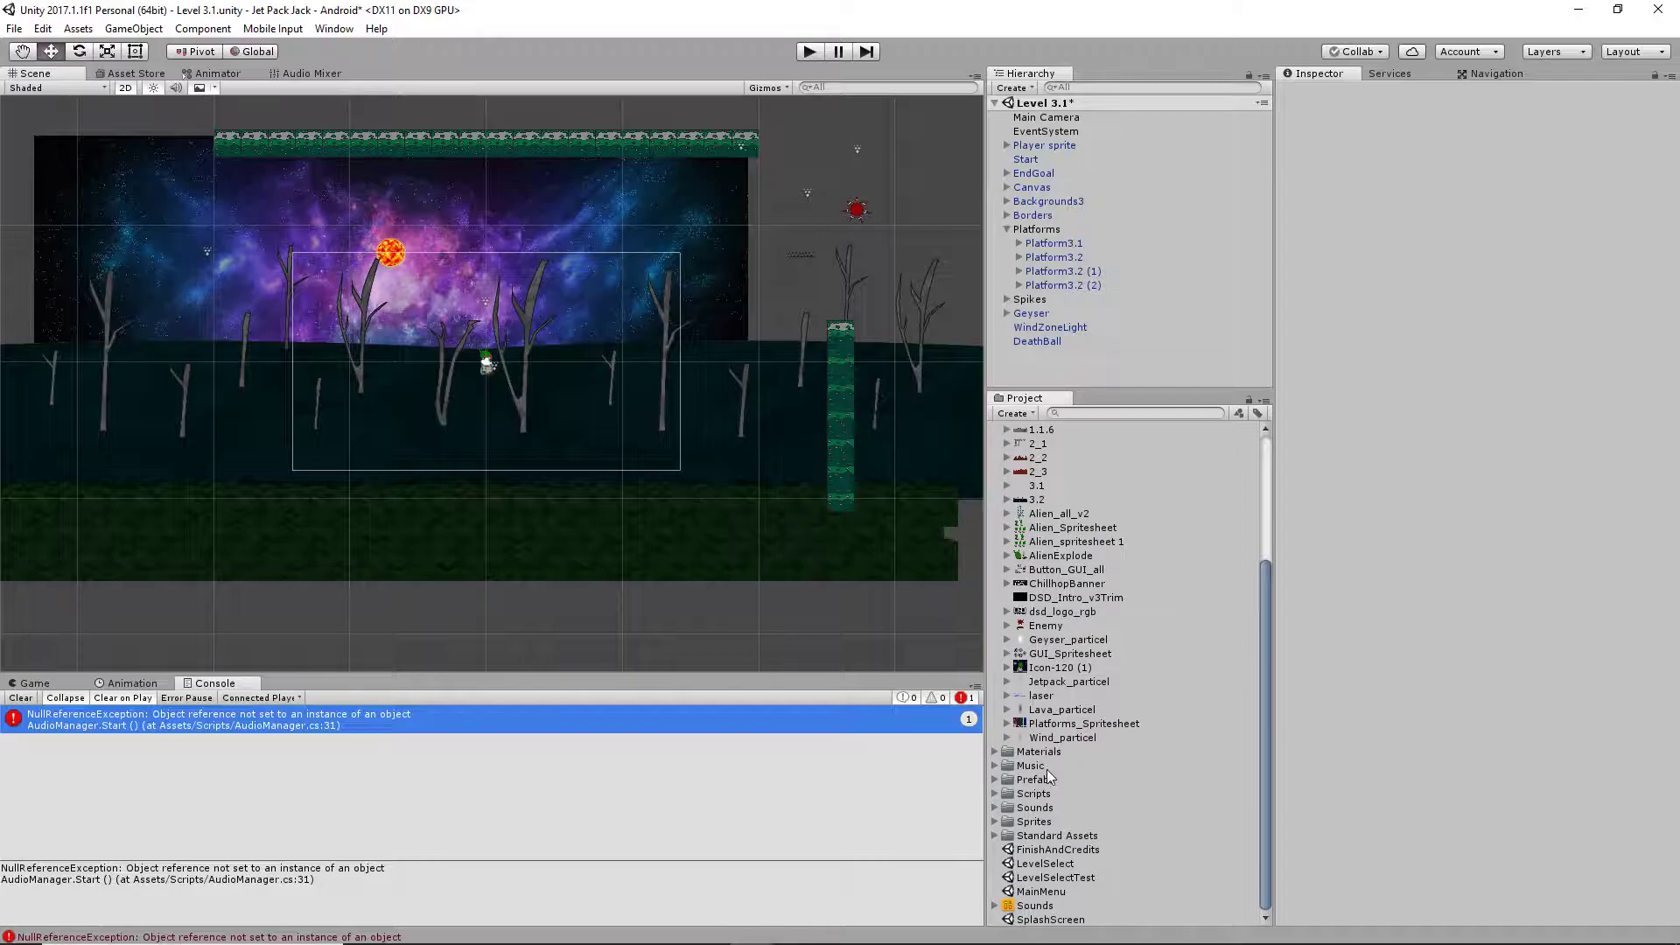
Place the imported Jetpack_particlesystem prefab from the Prefabs folder into the Level 3.1 scene just below the player character
left_click(995, 779)
scroll(1016, 784, "down", 5)
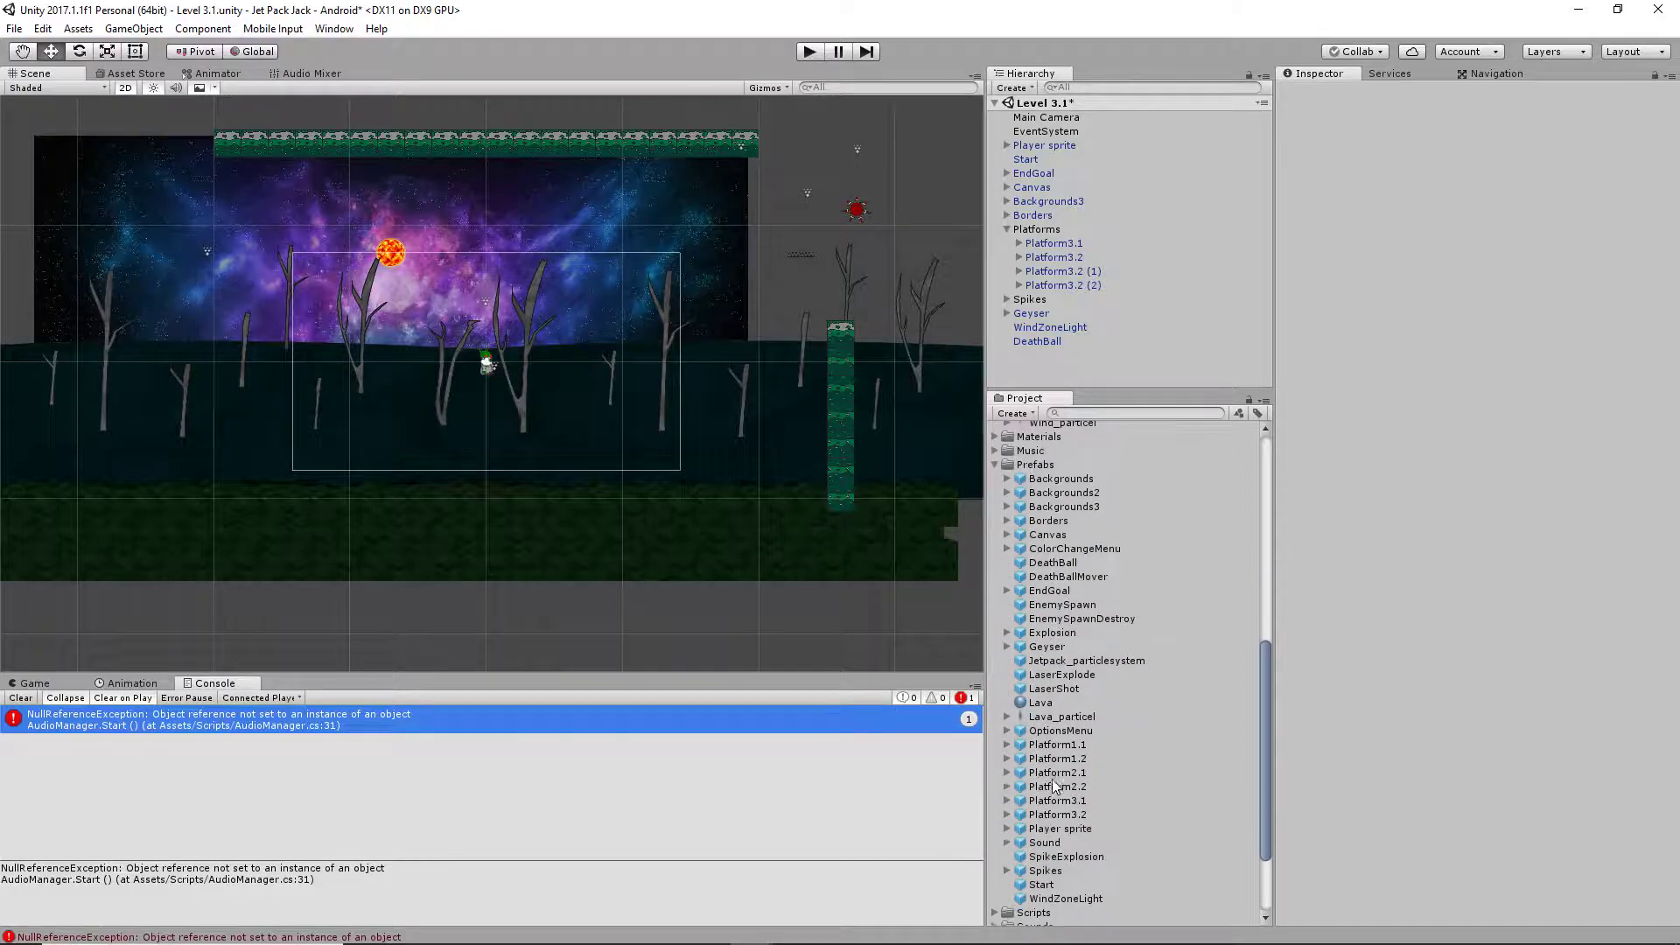
left_click(1040, 466)
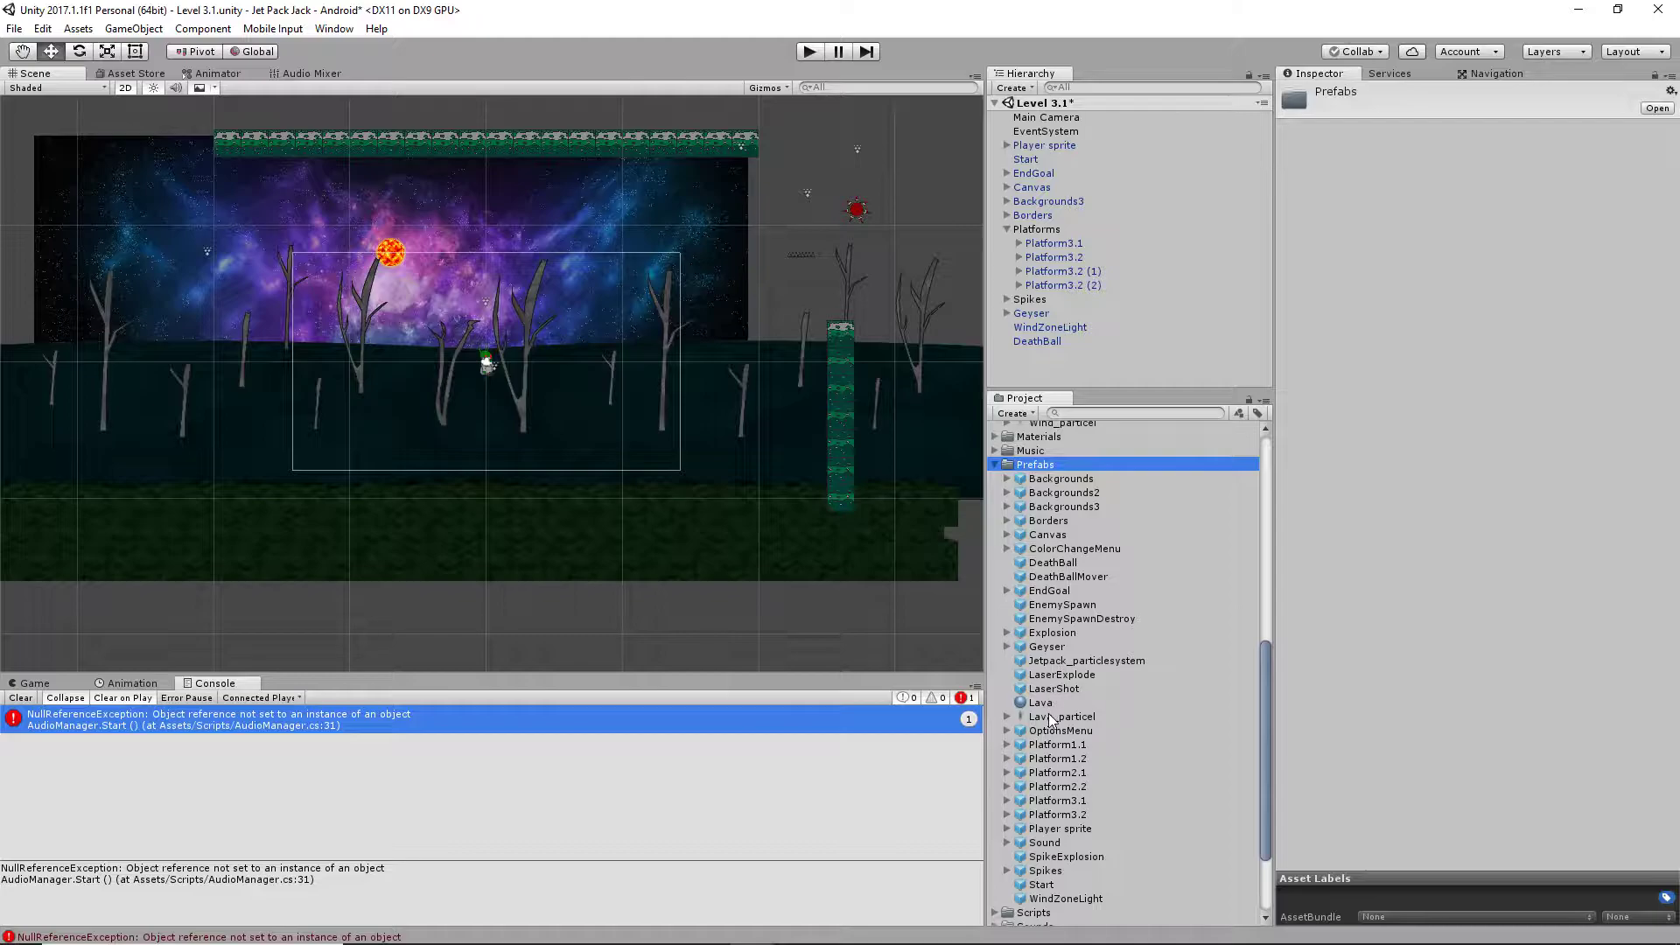
left_click(1068, 663)
left_click_drag(1078, 661, 491, 422)
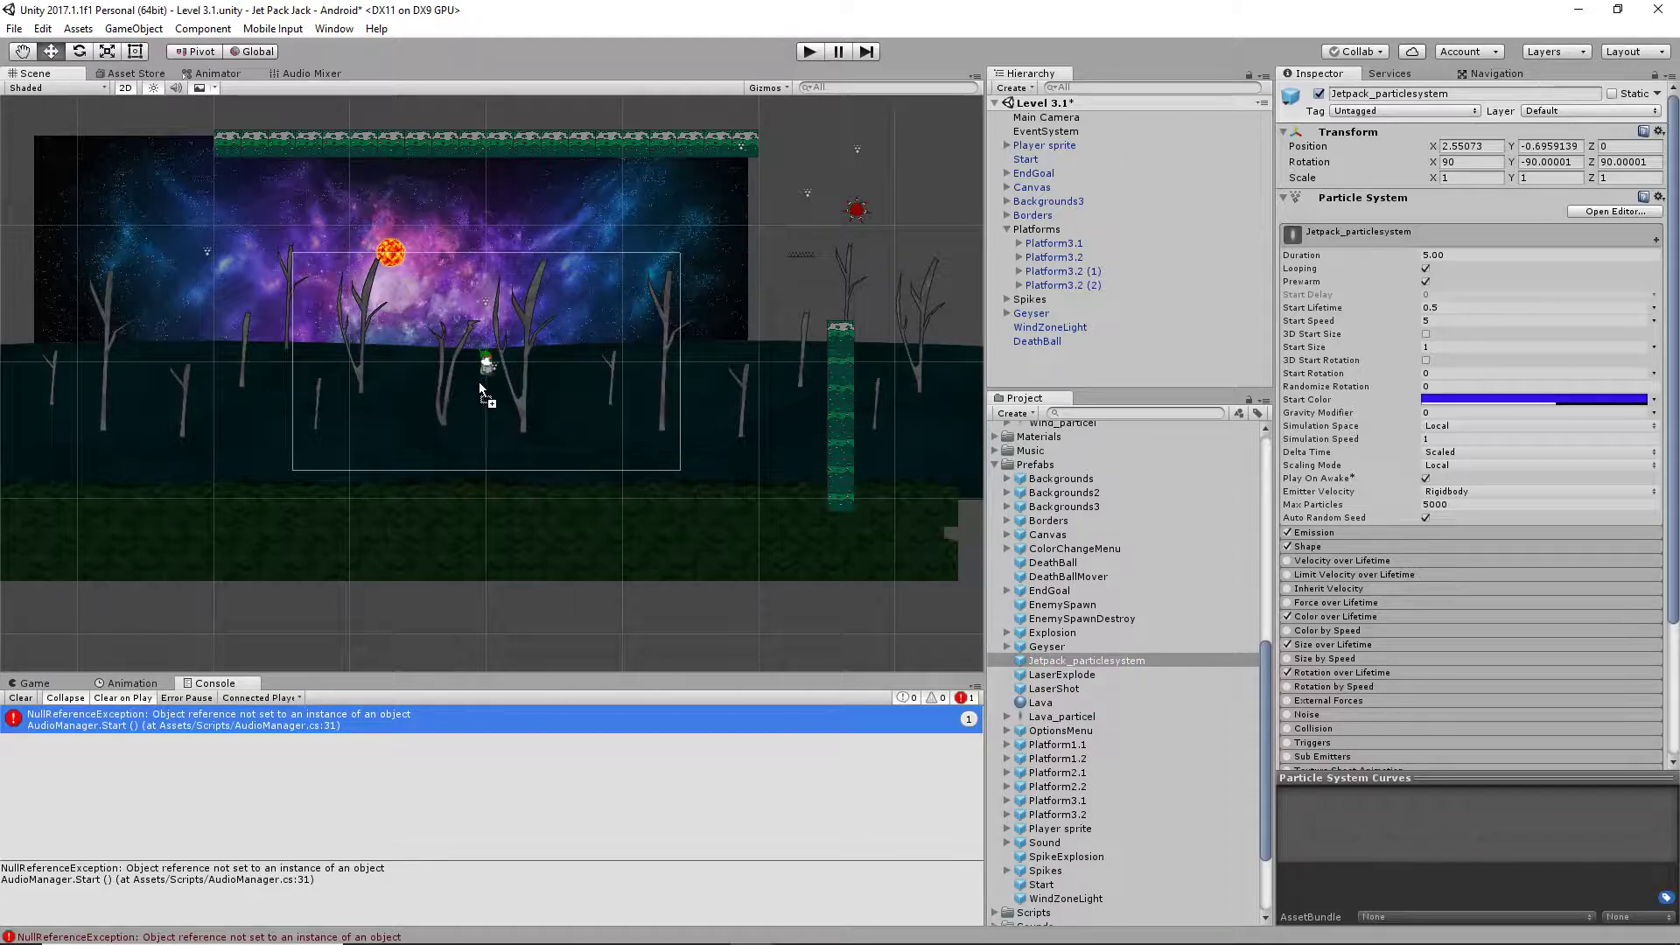
left_click_drag(478, 392, 477, 385)
Set the Renderer's Order in Layer to 12 for the placed Jetpack_particlesystem
scroll(1444, 569, "down", 4)
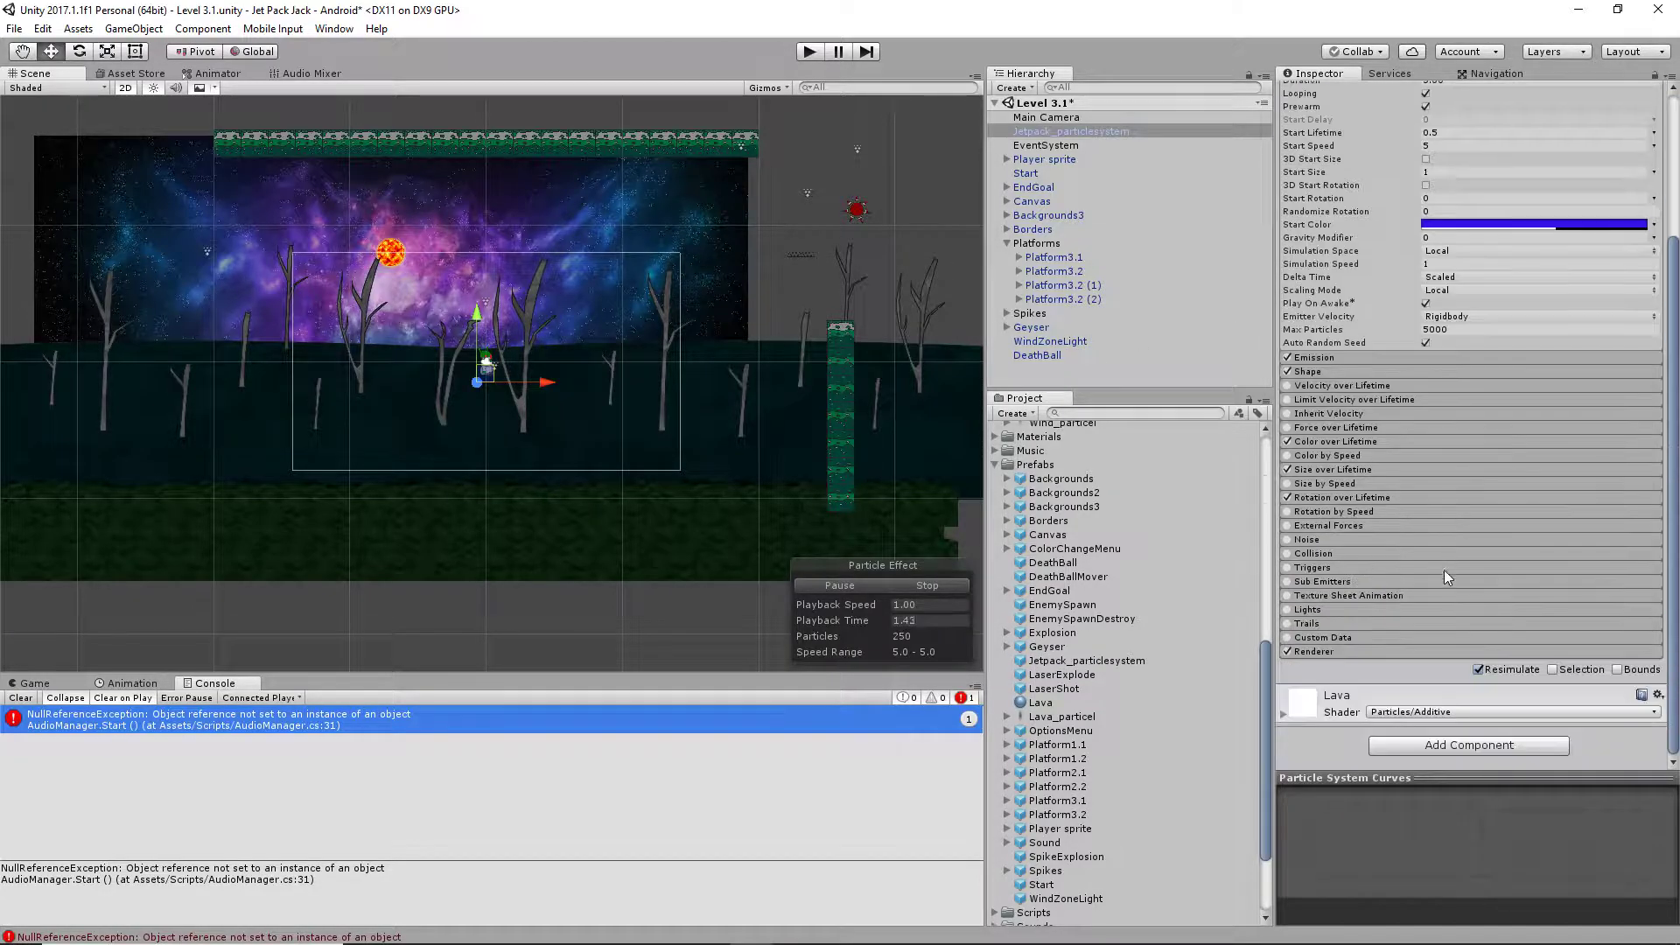
left_click(1402, 654)
scroll(1409, 662, "down", 6)
left_click(1442, 625)
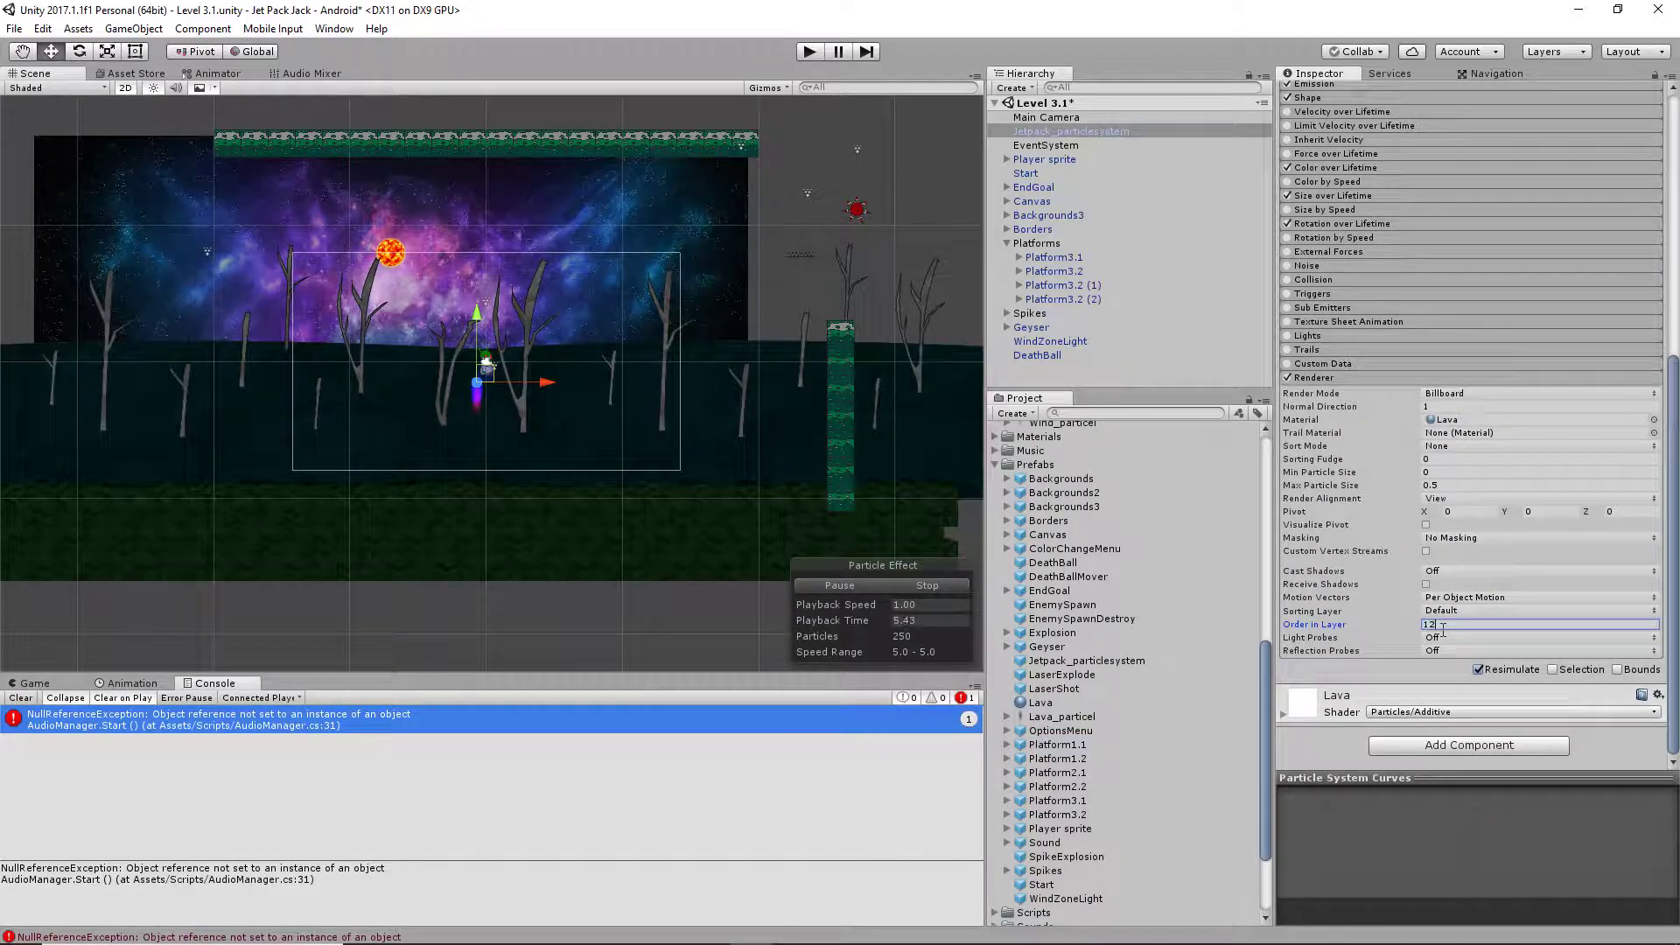
Move the jetpack particle system up against the underside of the alien's jetpack
scroll(473, 413, "up", 8)
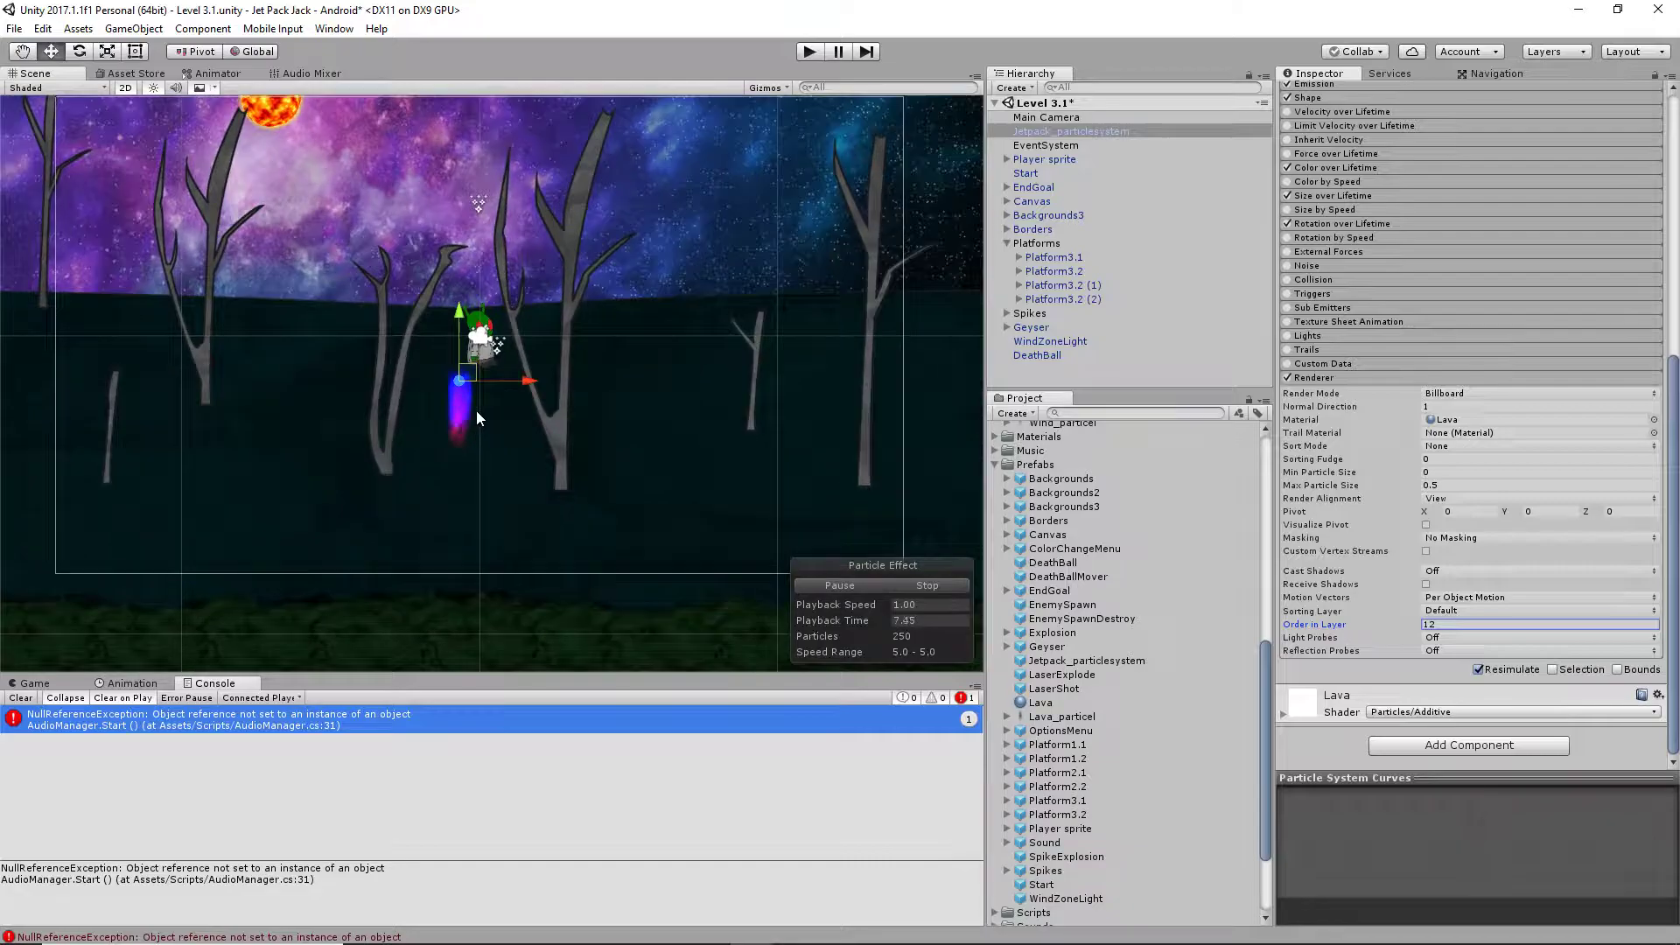
scroll(479, 406, "up", 3)
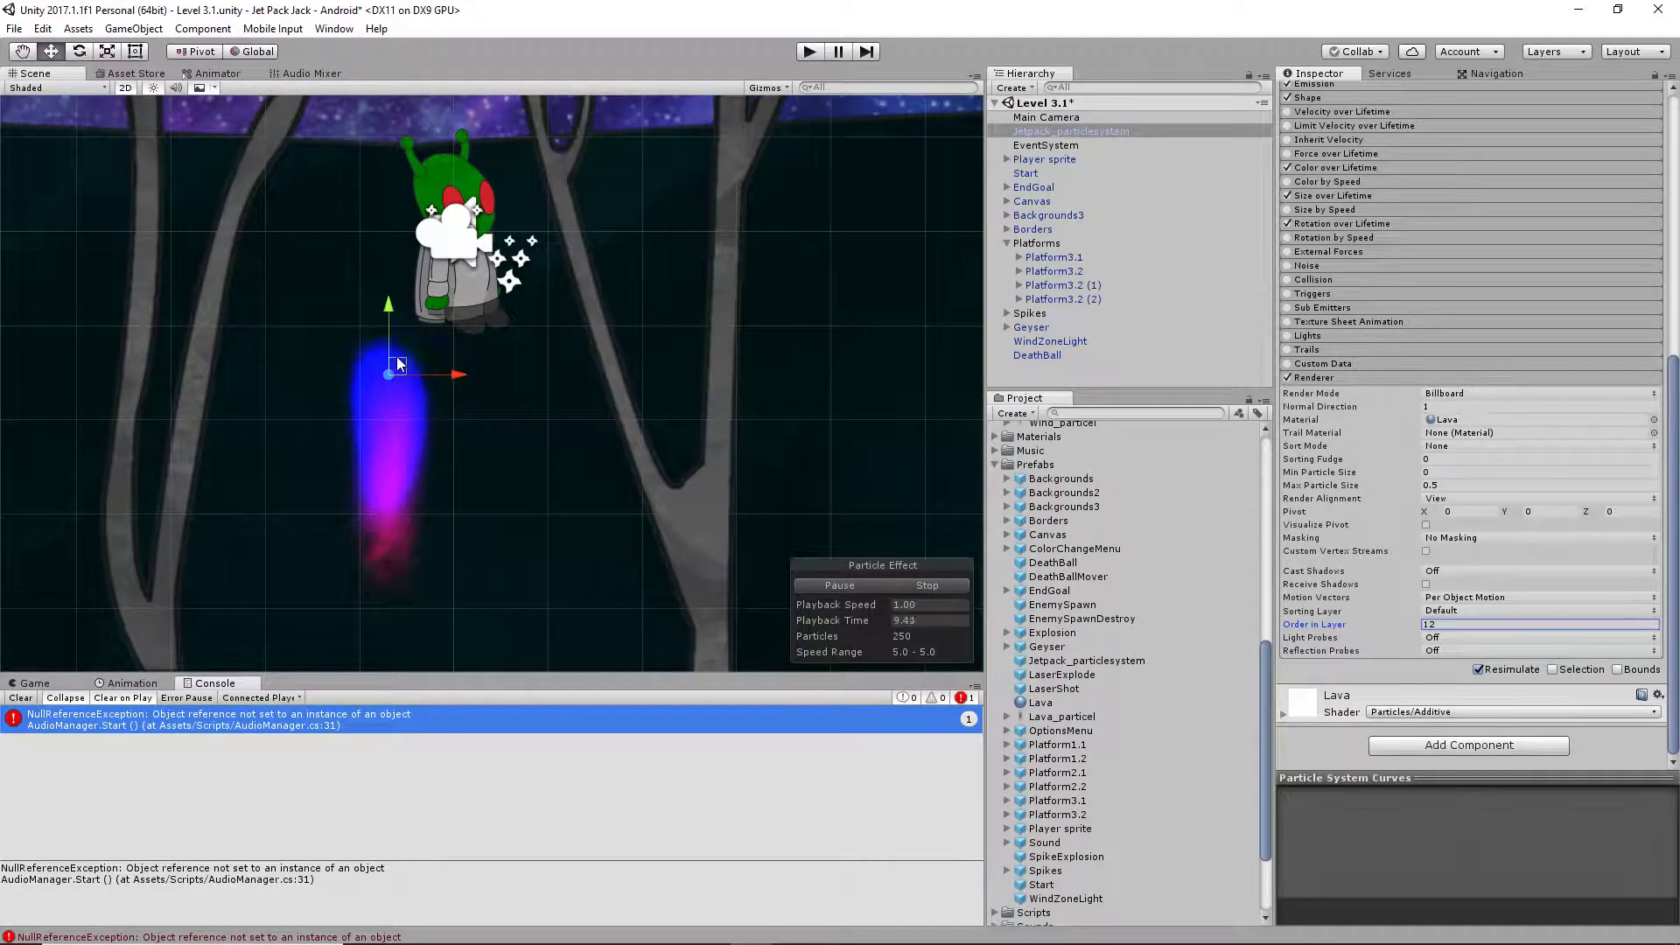
left_click_drag(433, 323, 434, 318)
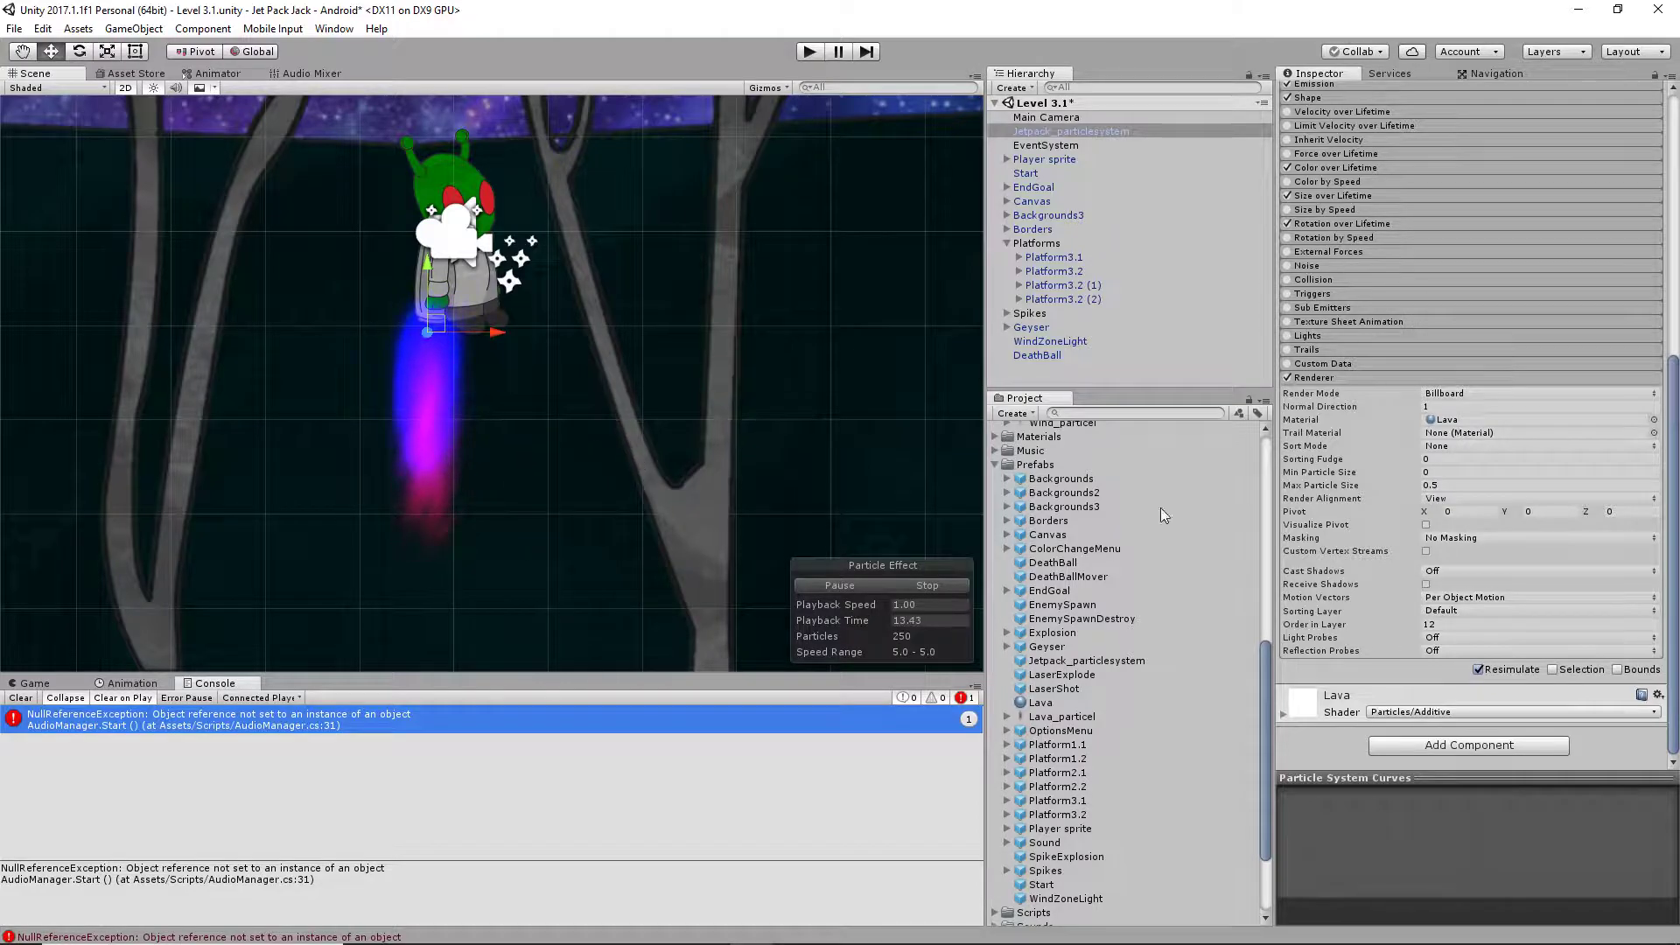
Set the jetpack particle system's Order in Layer to 5 and check the flame against the player sprite
left_click(1472, 624)
type("5")
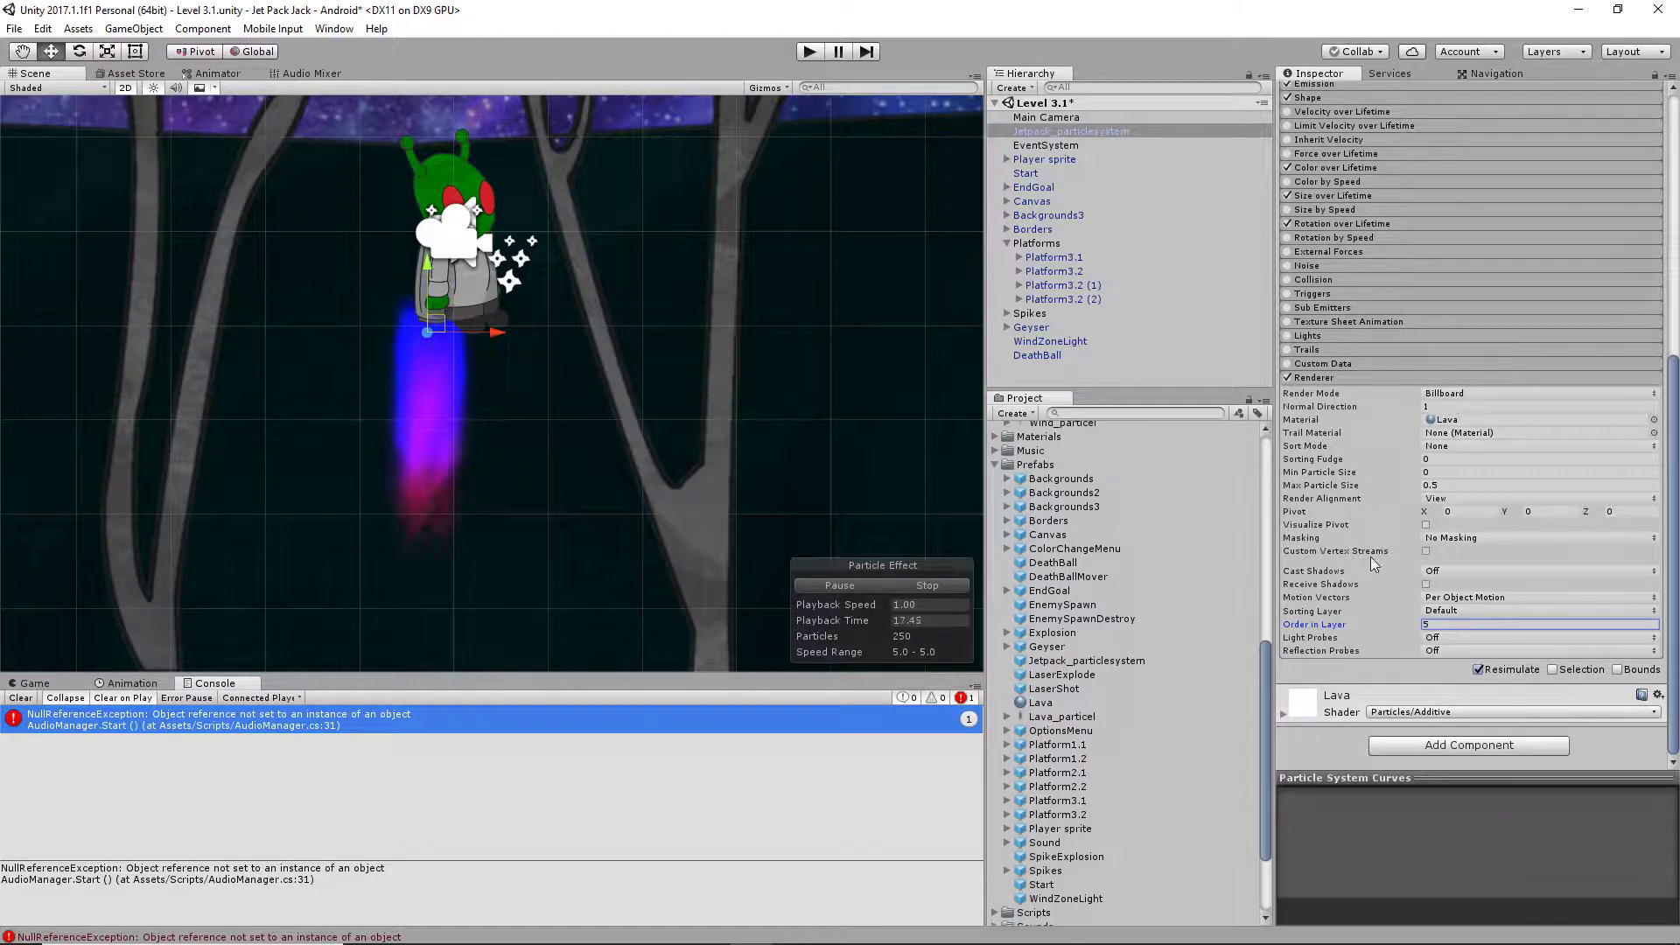
middle_click_drag(522, 410, 561, 447)
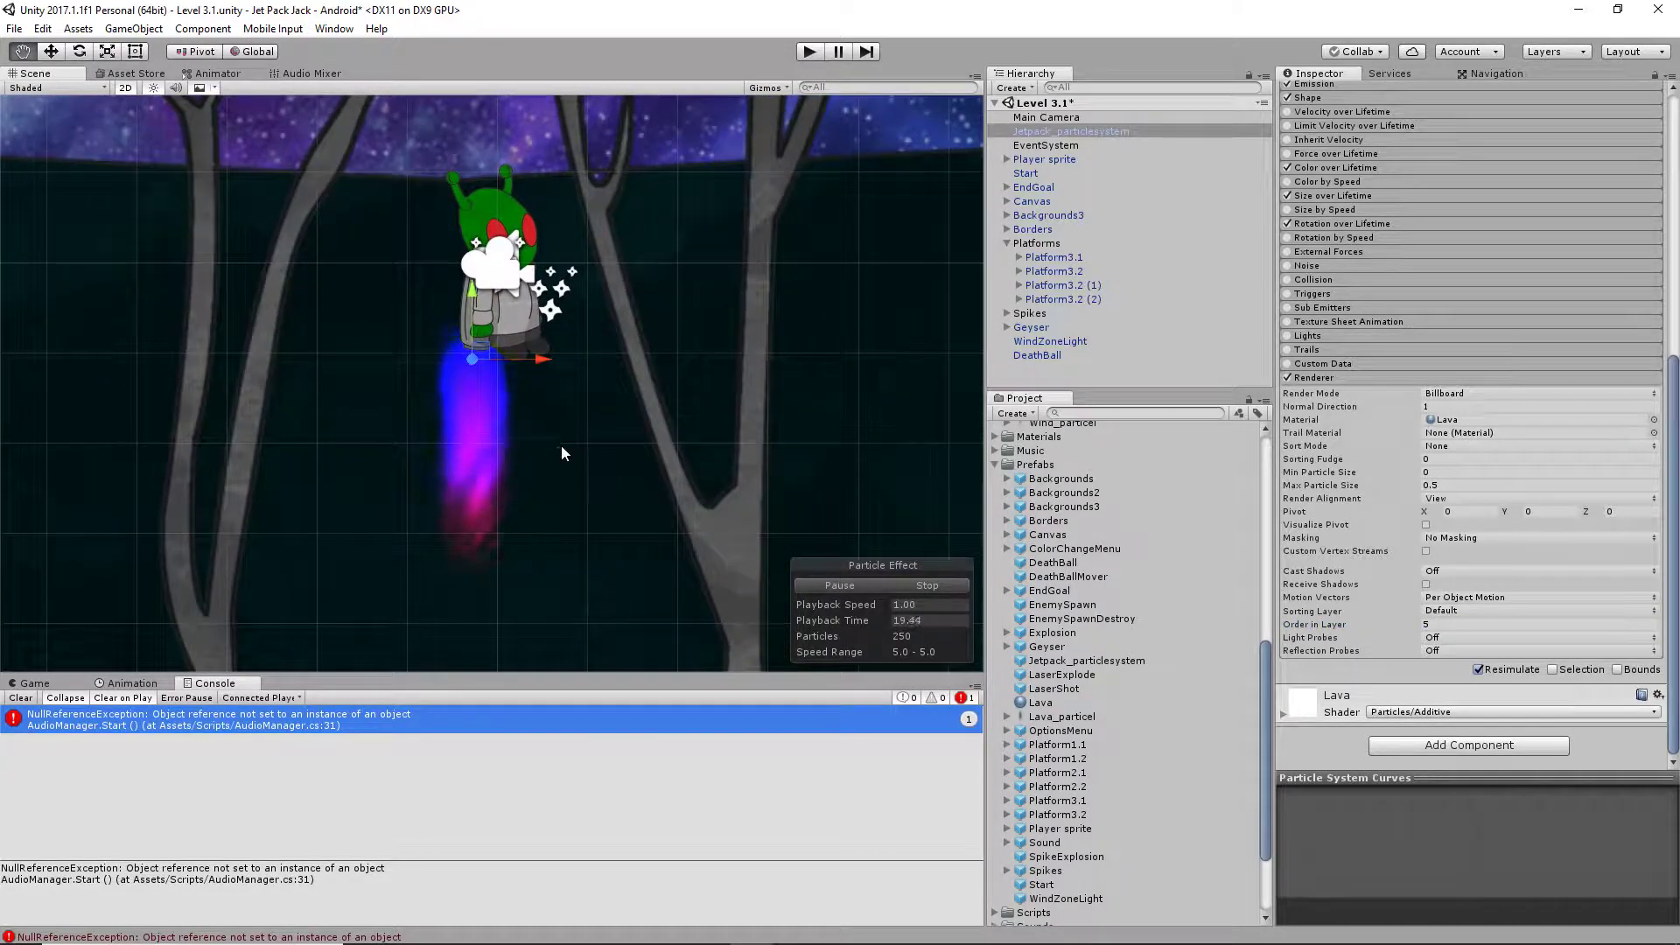